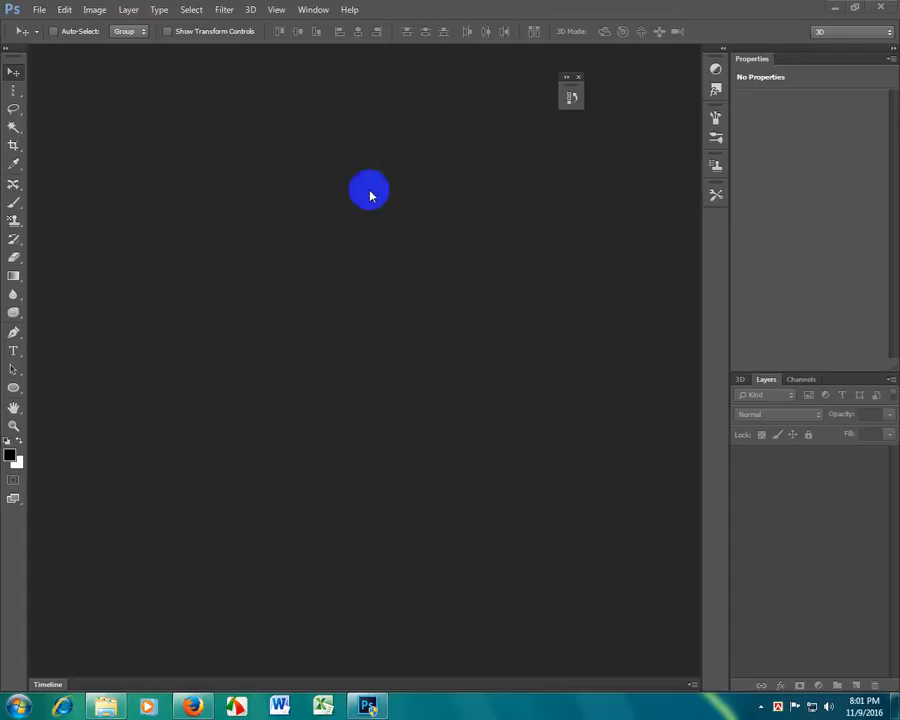
Step: Create a 1600 x 1200 px Web preset document at 72 pixels/inch with a white background and dock its window as a tab
click(35, 14)
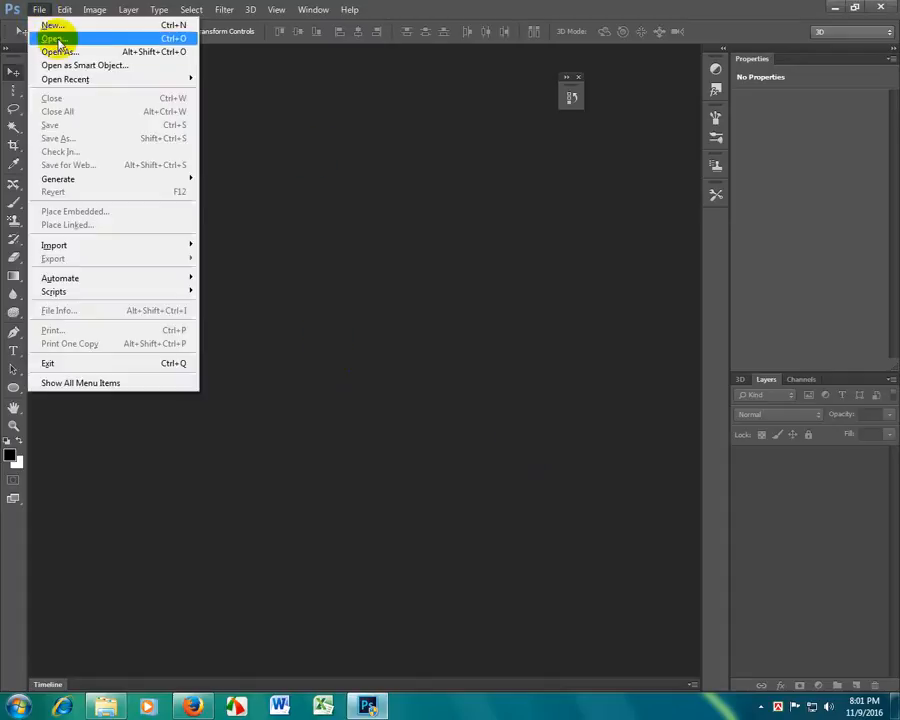
click(50, 25)
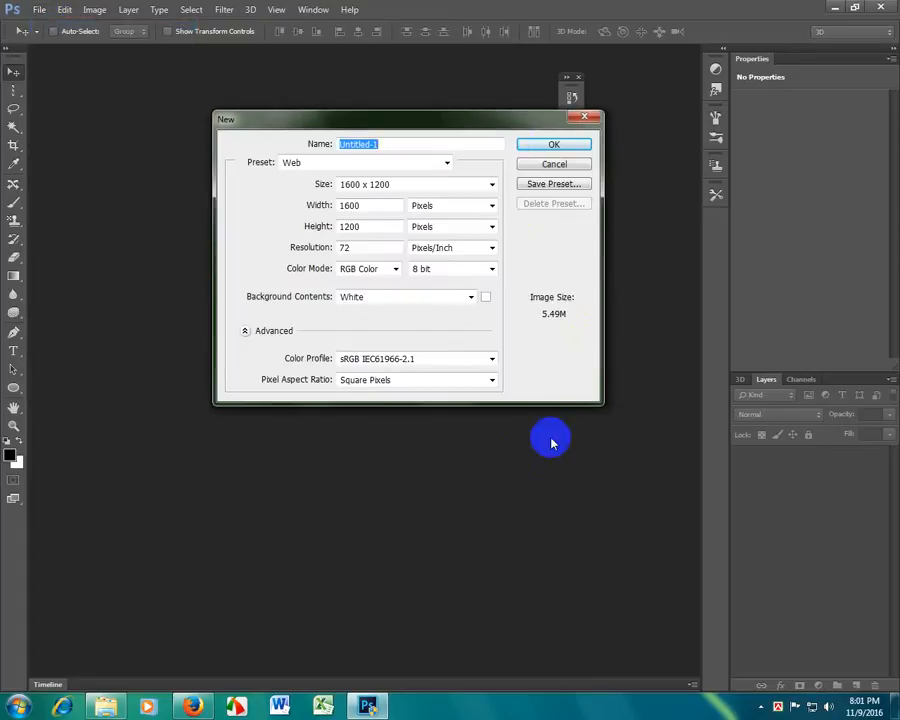
click(555, 147)
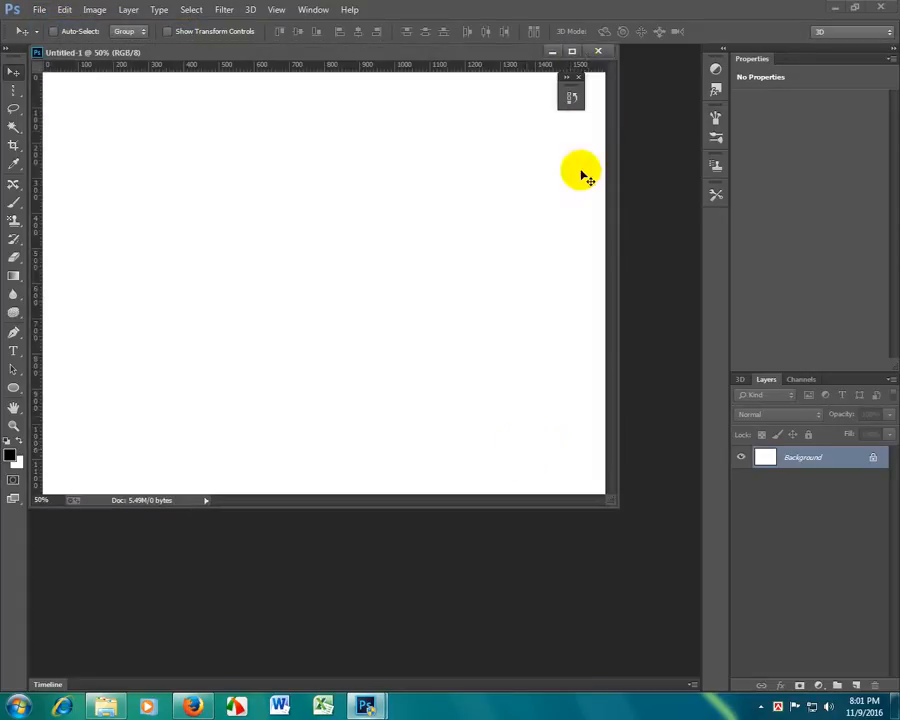
drag(448, 60, 472, 56)
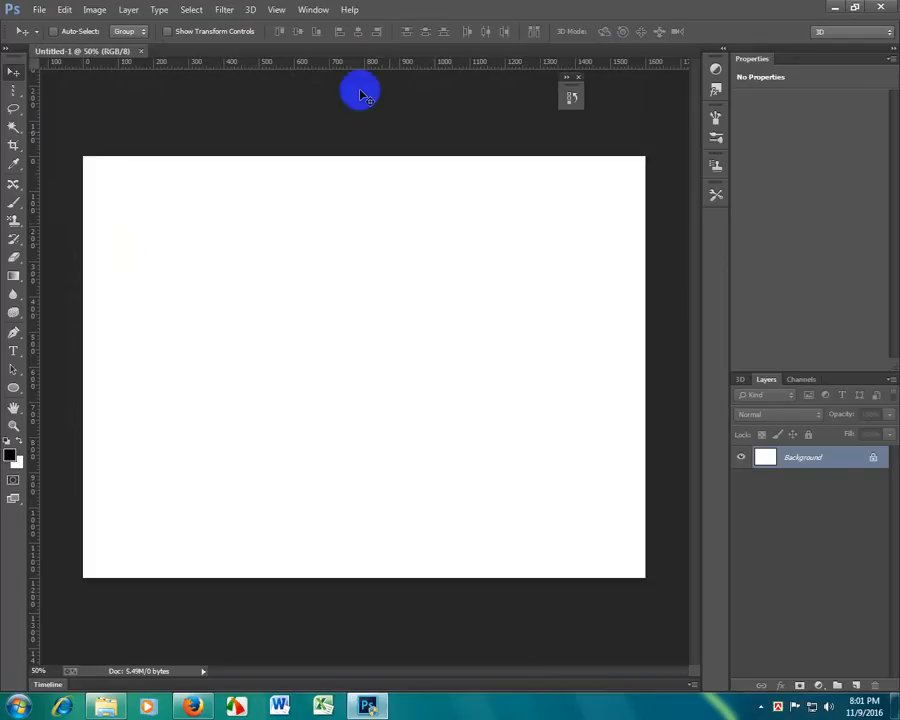
Step: Turn the Background layer into a Cube Wrap 3D mesh and orbit it to a corner view with its shadow behind
click(250, 10)
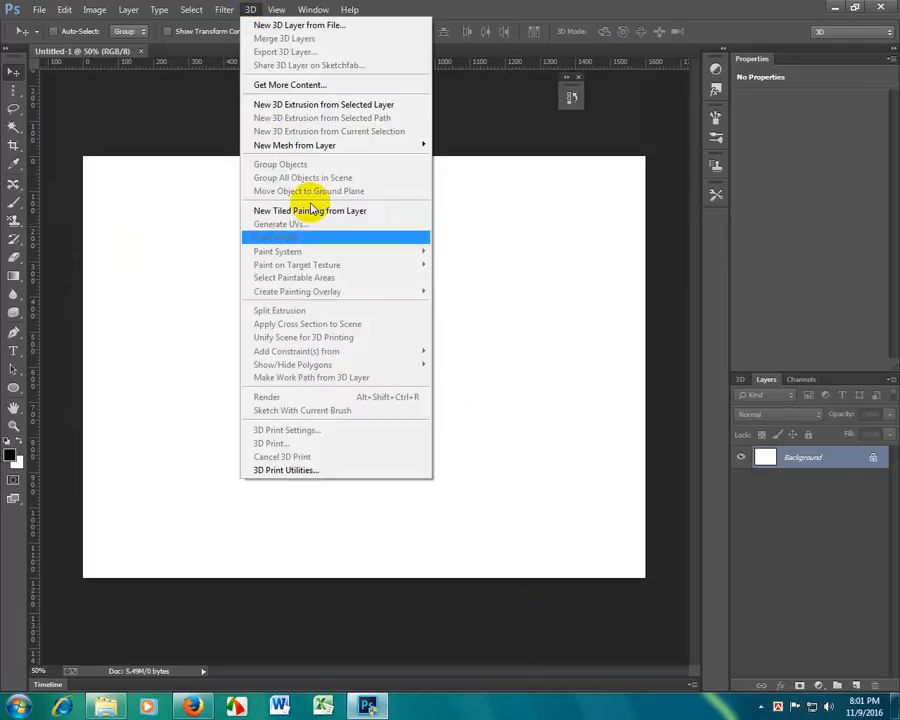
mouse_move(323, 148)
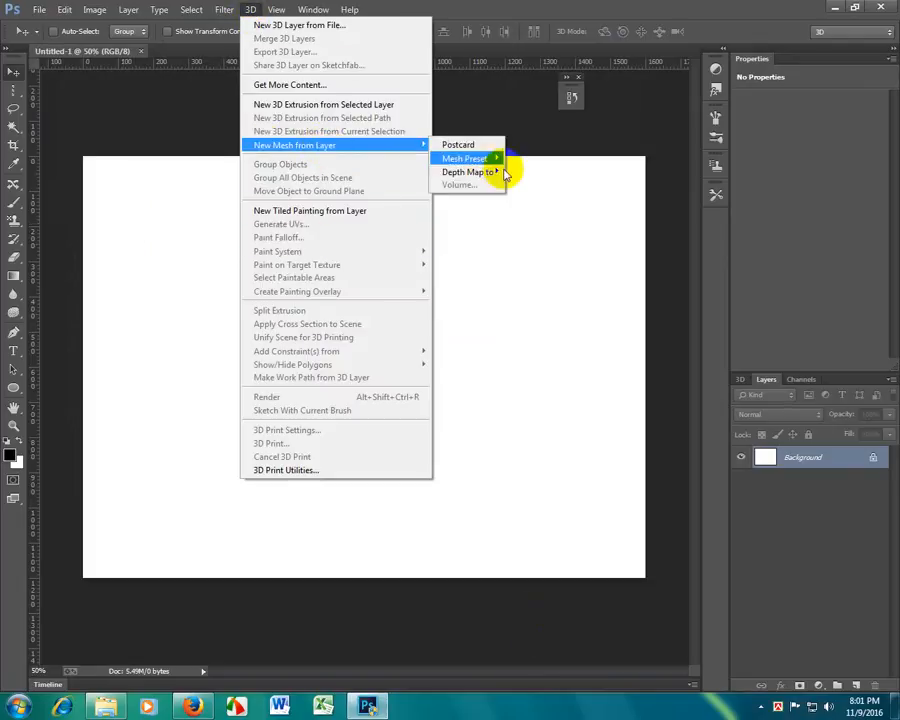
mouse_move(490, 163)
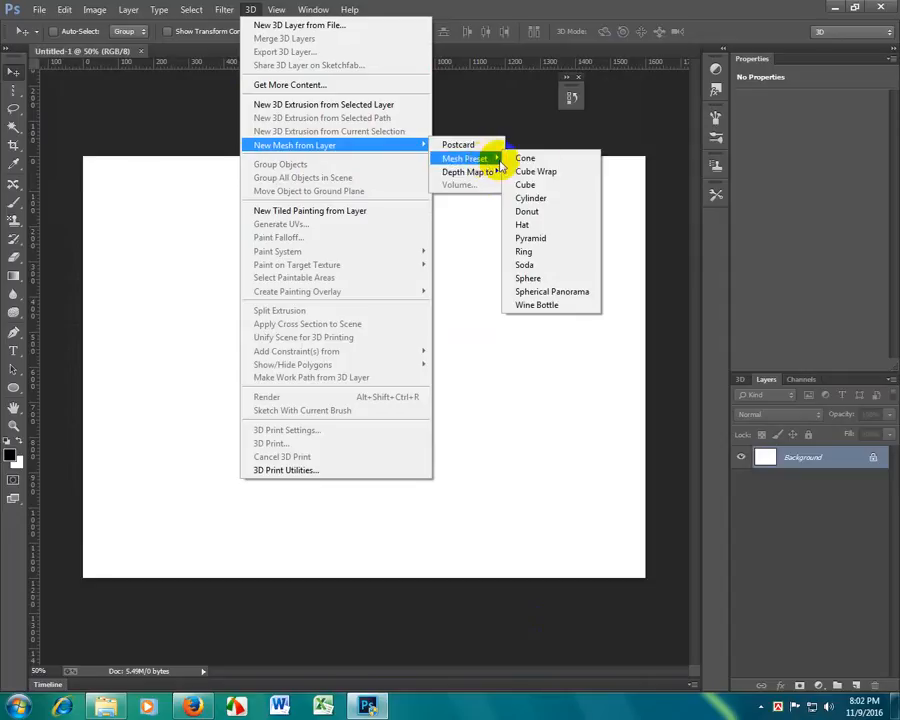
click(557, 174)
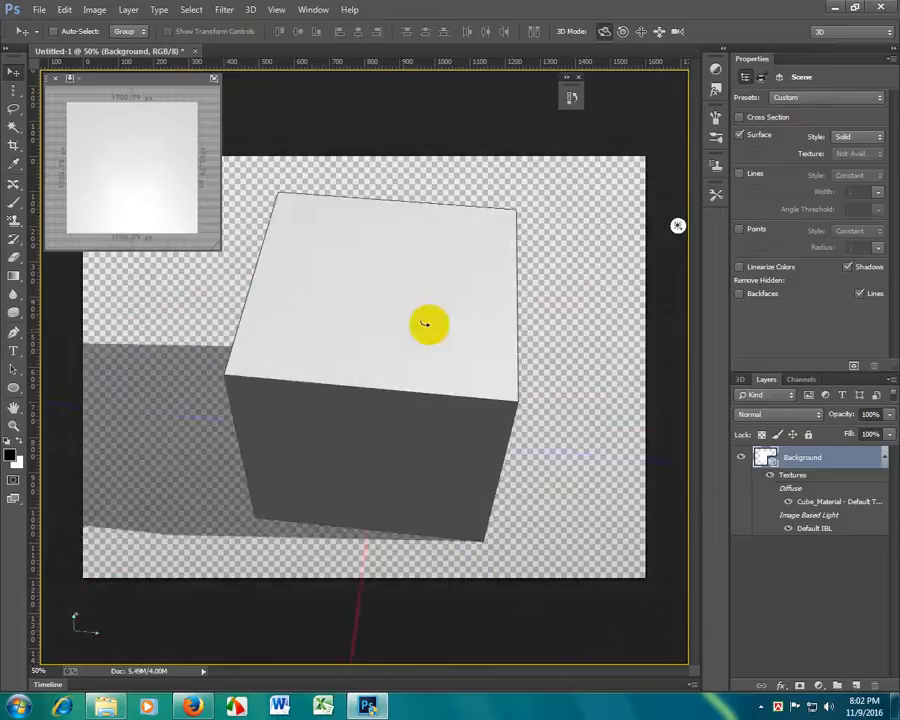
drag(425, 323, 408, 295)
drag(510, 362, 488, 374)
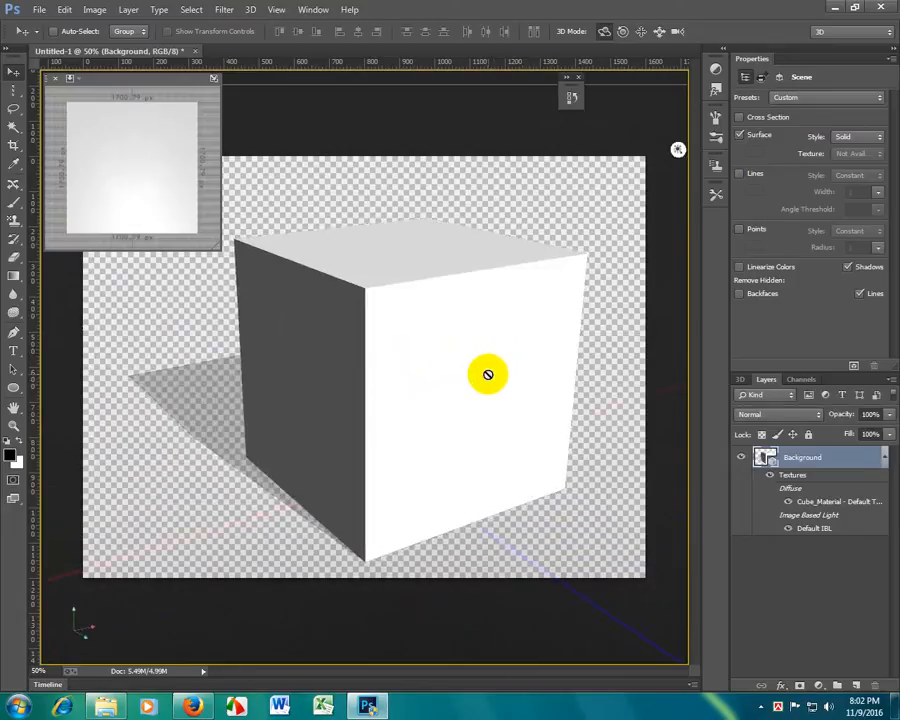
Step: Convert the cube layer to a smart object and shift the cube slightly left and down on the canvas
right_click(806, 462)
click(762, 270)
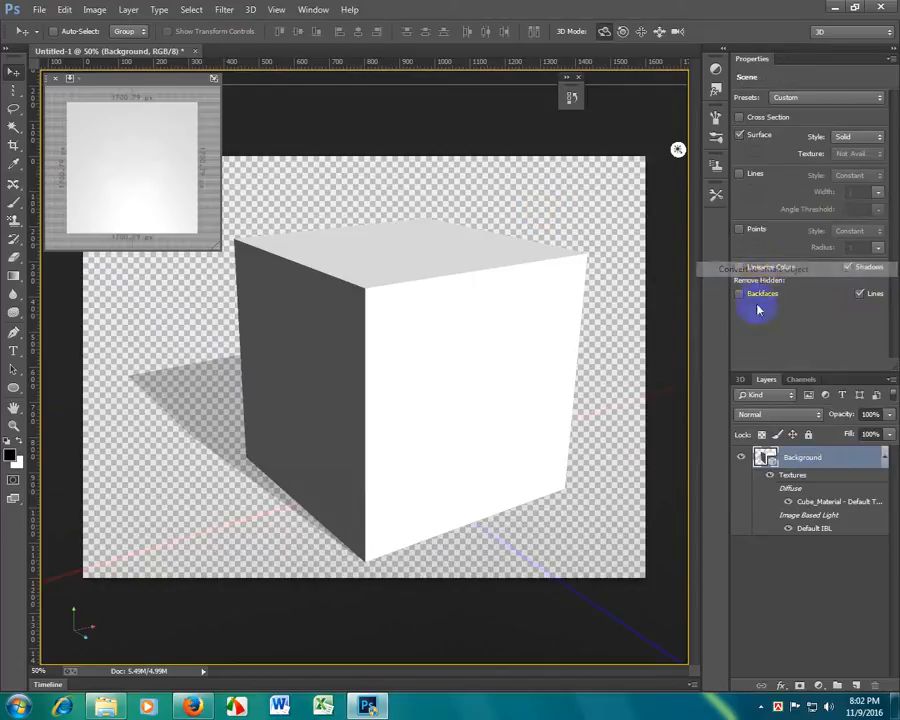
mouse_move(352, 388)
mouse_down()
mouse_move(398, 392)
mouse_move(343, 390)
mouse_move(356, 388)
mouse_move(346, 368)
mouse_move(316, 390)
mouse_move(333, 393)
mouse_move(342, 378)
mouse_up()
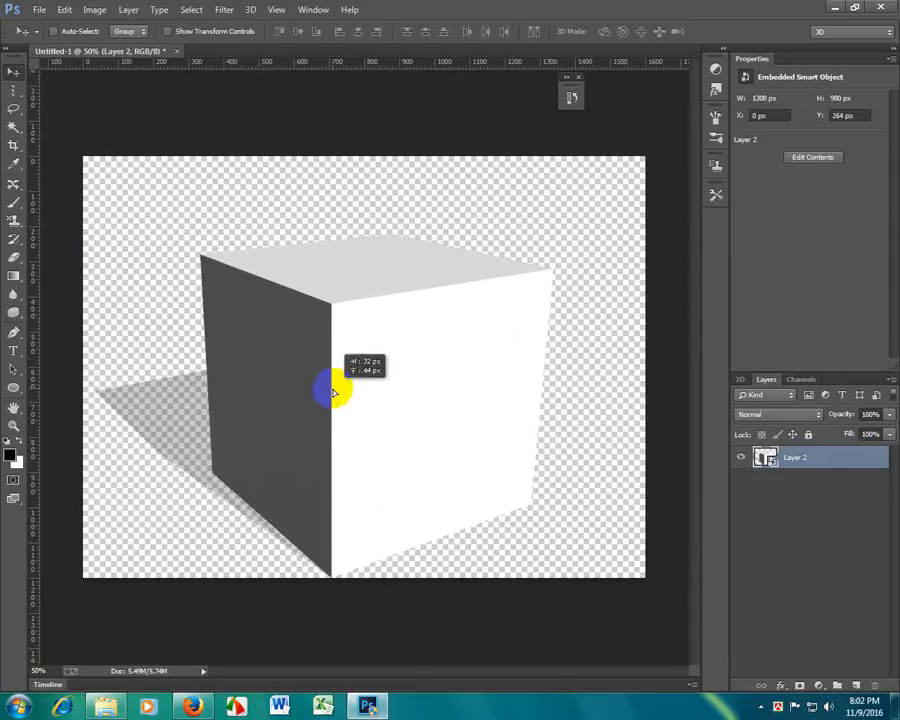
Step: Add a new empty layer and delete the cube's smart object layer
click(857, 685)
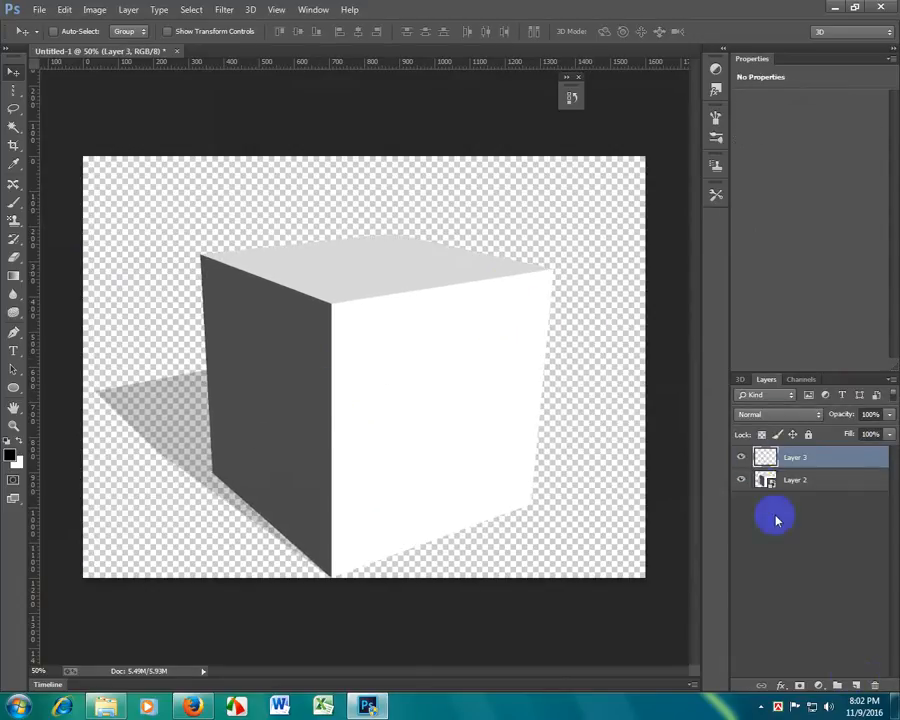
click(873, 686)
click(470, 266)
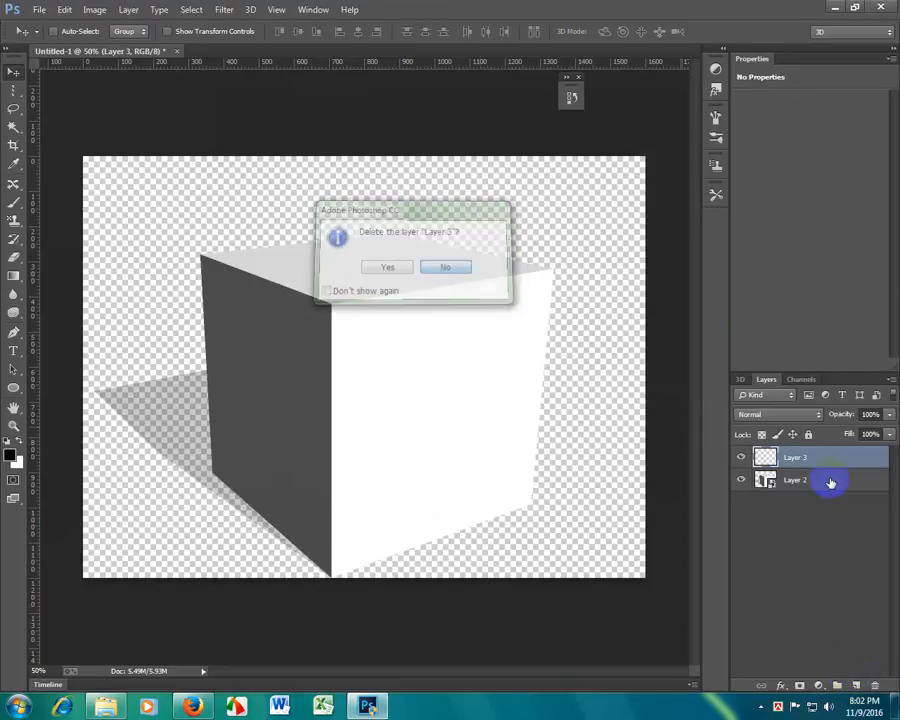
click(785, 484)
click(873, 686)
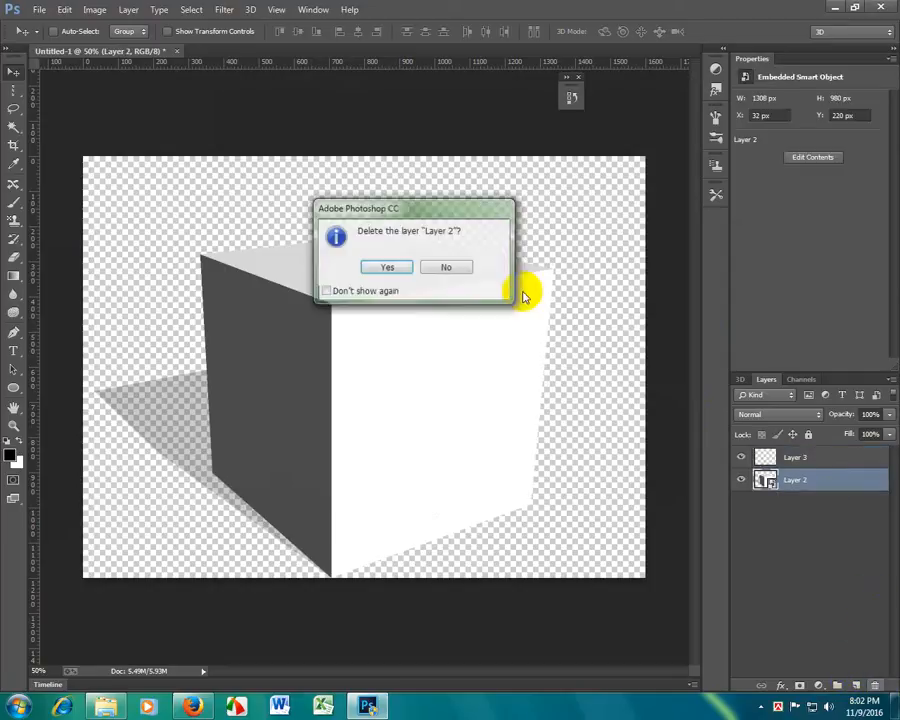
click(366, 268)
Step: Turn the empty layer into a Cone preset 3D mesh and orbit it to an angled view
click(251, 12)
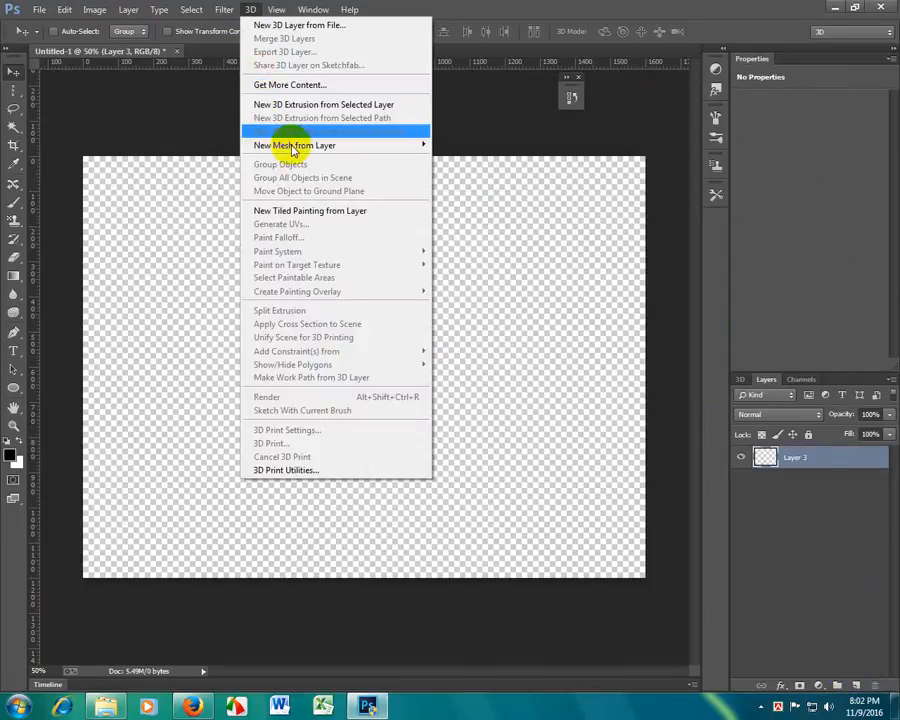
mouse_move(374, 145)
mouse_move(488, 162)
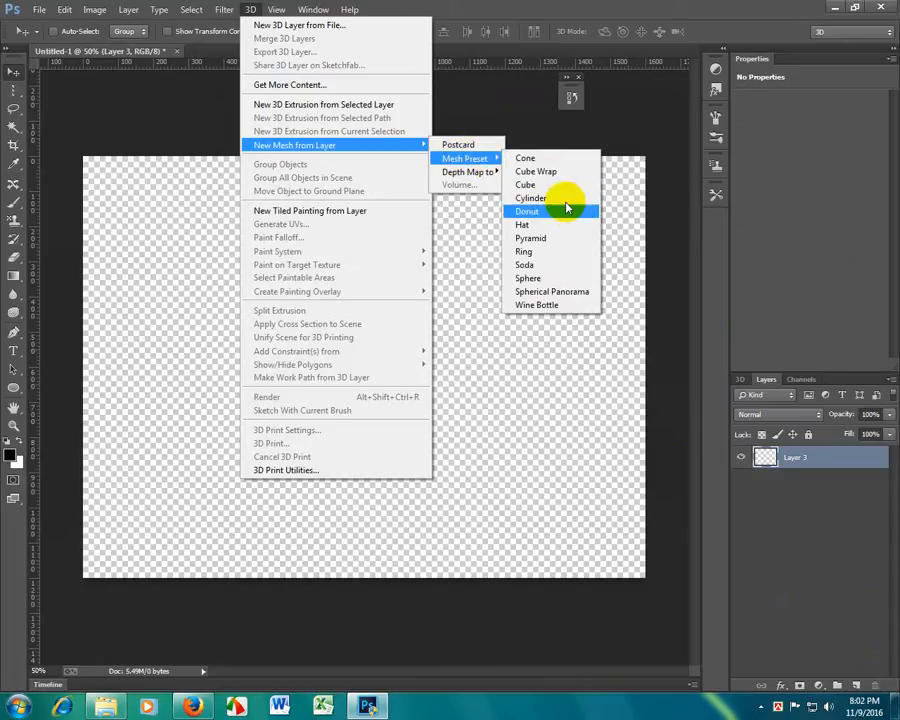
click(548, 158)
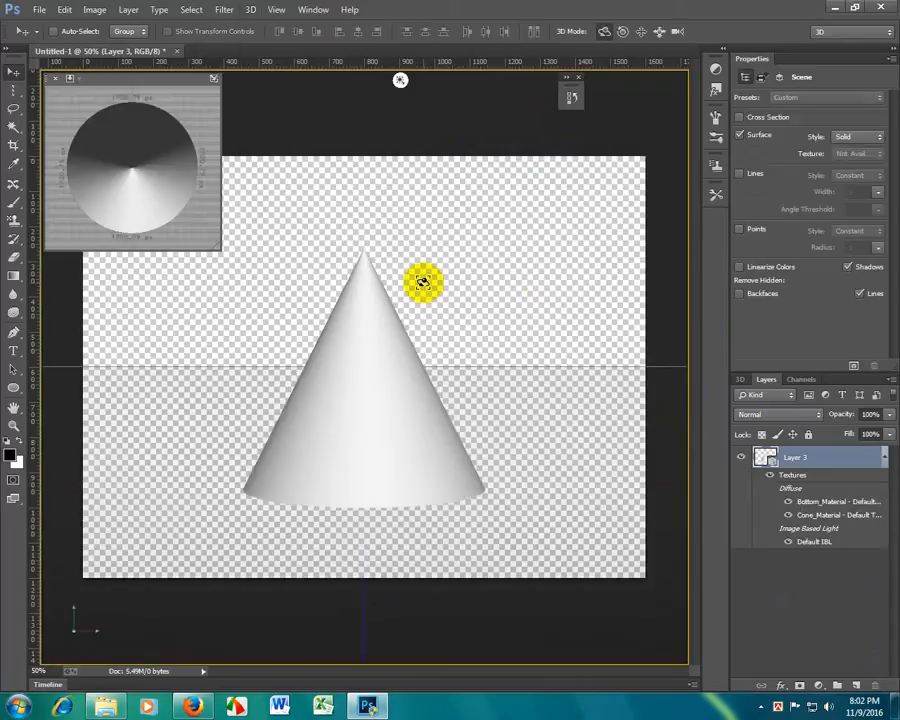
drag(386, 426, 253, 393)
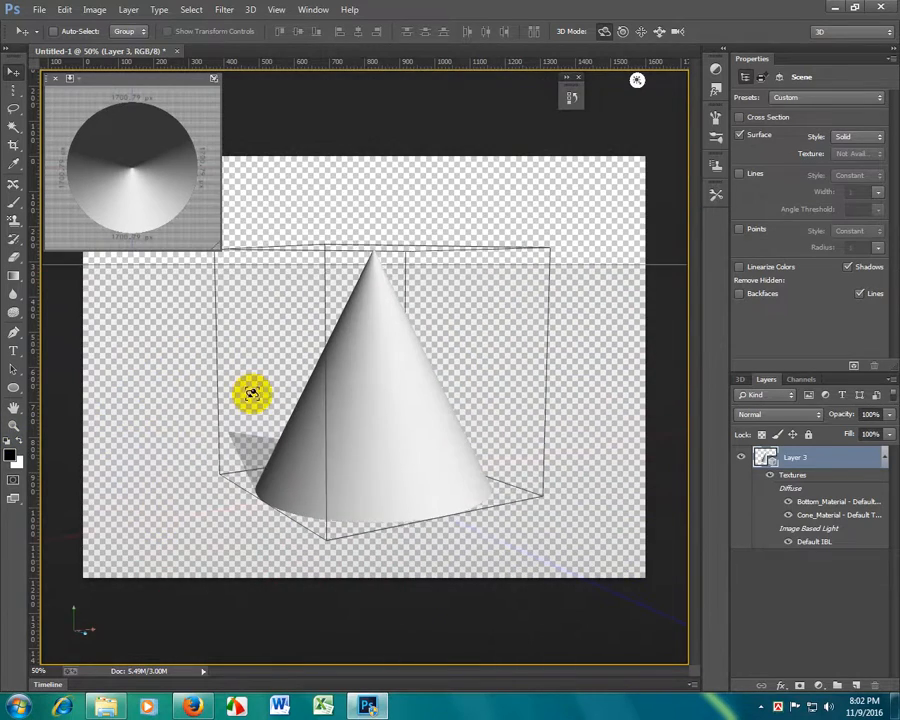
Step: Convert the cone layer to a smart object and move the cone right to about X 580 px, Y 258 px
right_click(795, 461)
click(768, 272)
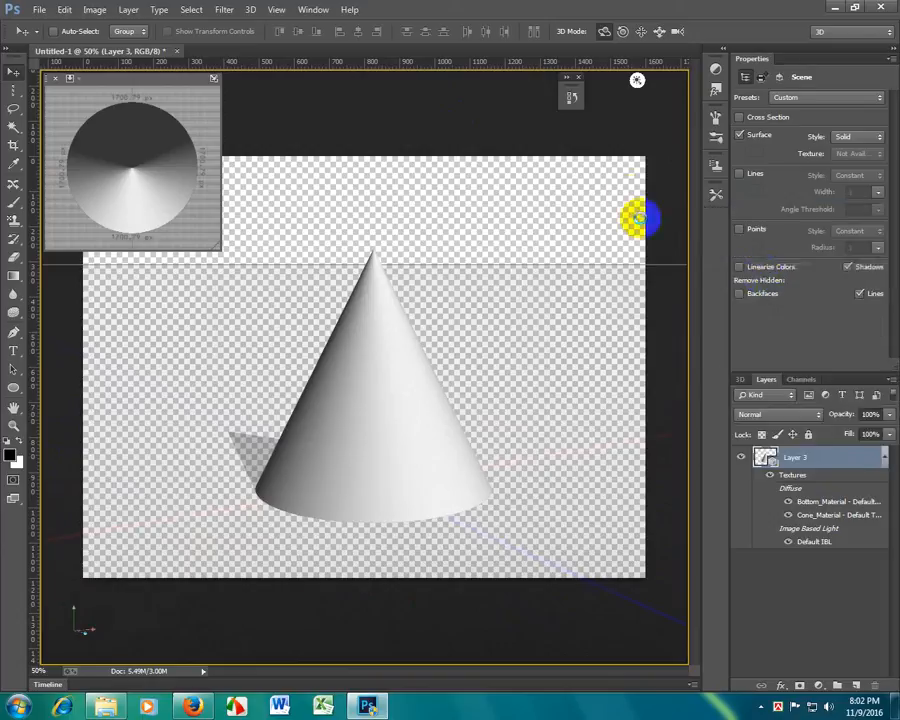
drag(378, 422, 438, 417)
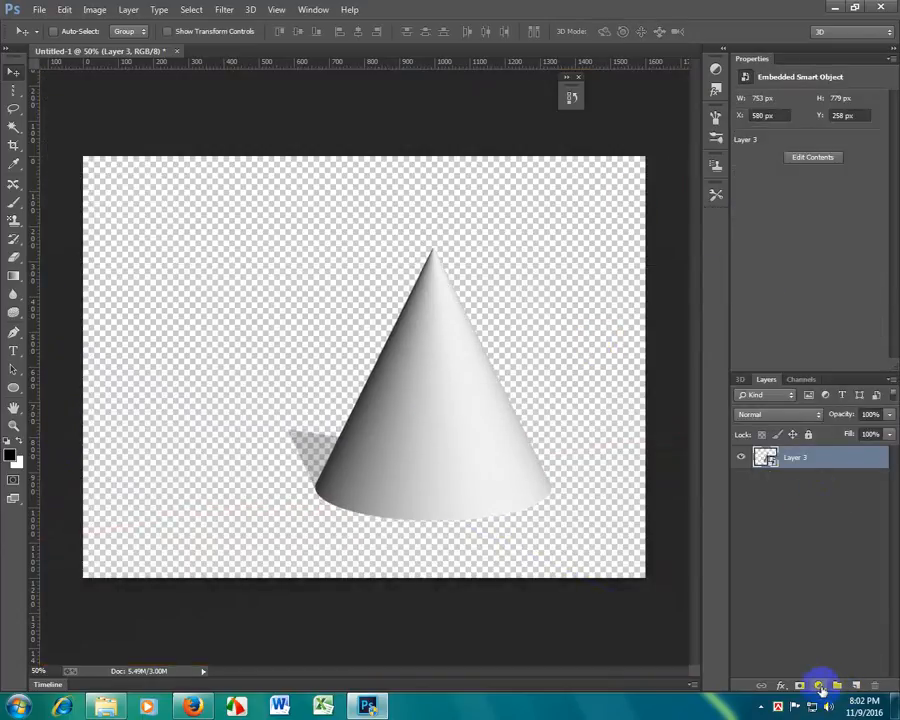
Step: Add an empty layer above the cone and delete the cone's smart object layer
click(783, 463)
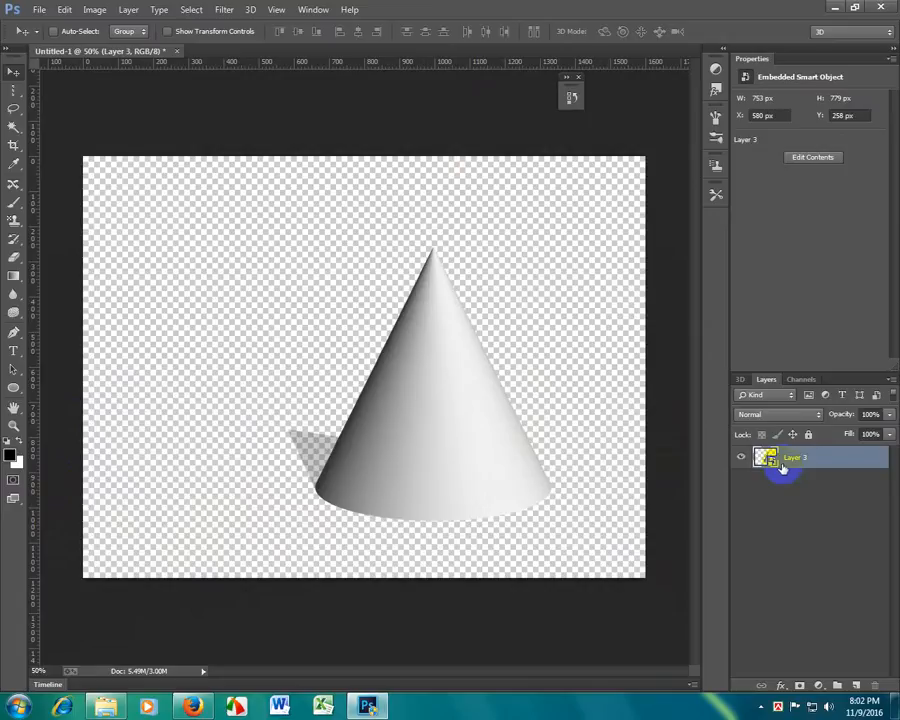
click(864, 686)
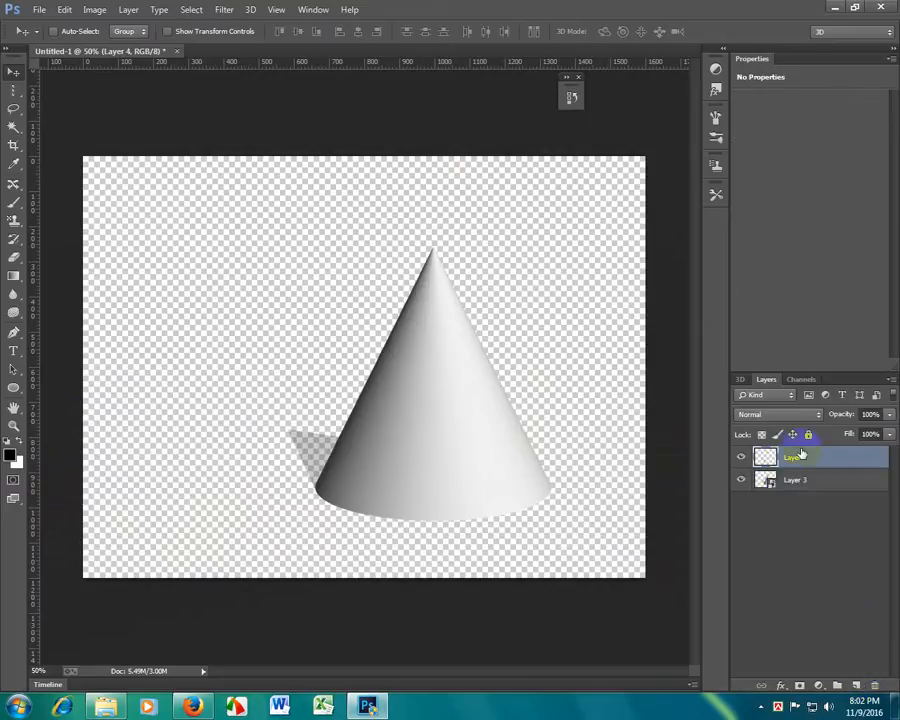
click(790, 481)
click(875, 686)
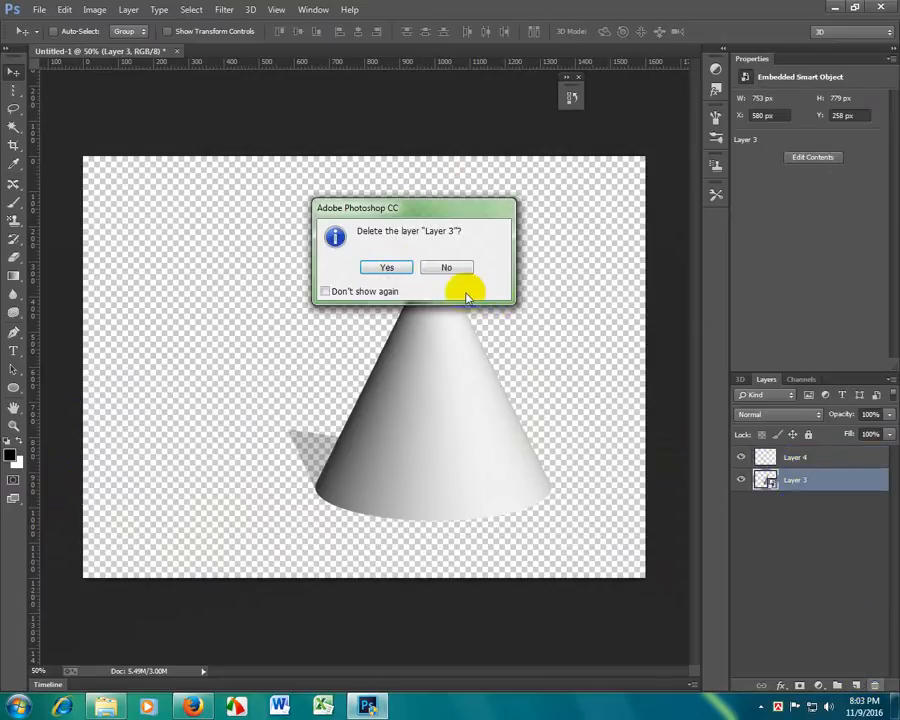
click(390, 267)
Step: Turn the empty layer into a Hat preset 3D mesh and orbit it to view the hat from above at an angle
click(250, 10)
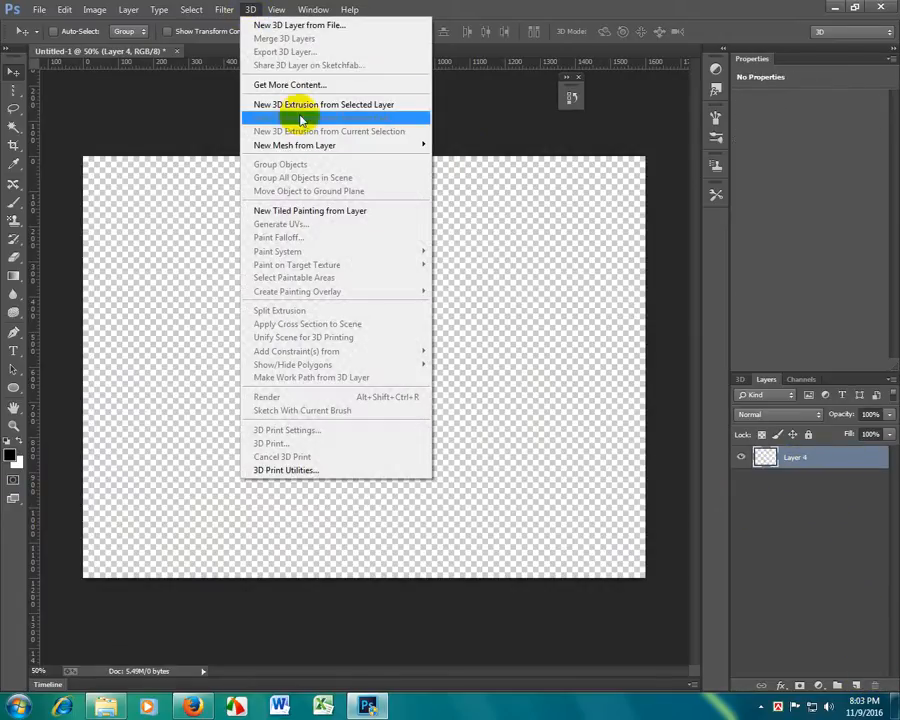
mouse_move(321, 145)
mouse_move(500, 160)
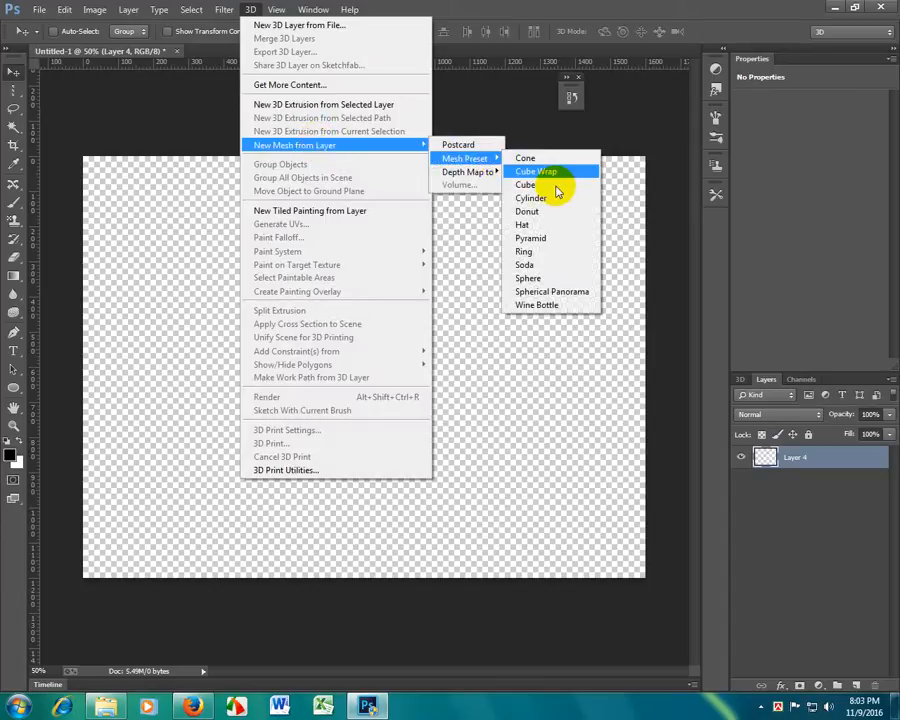
click(532, 261)
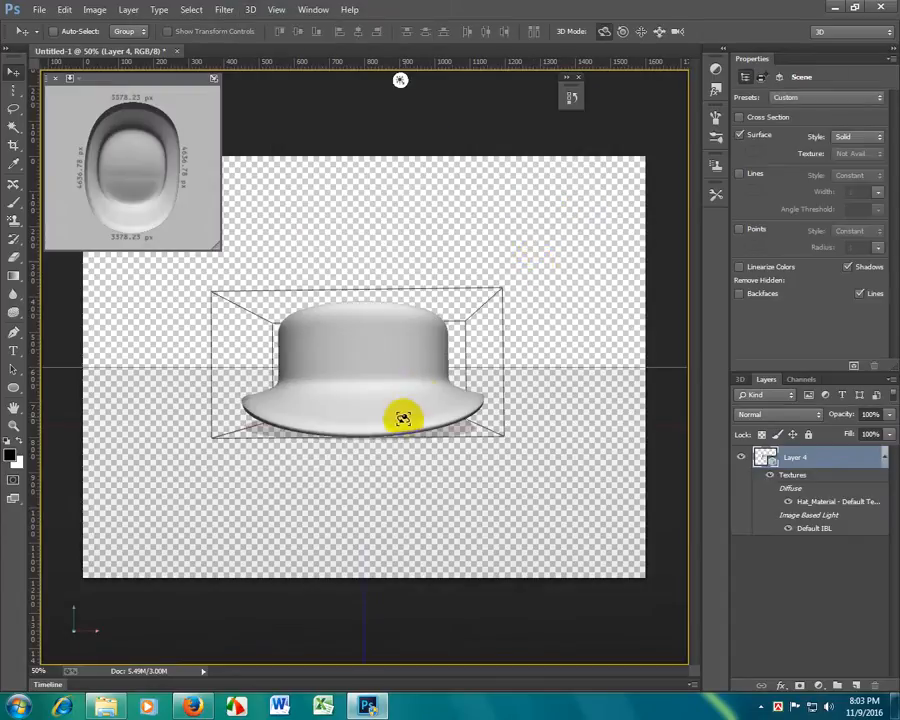
drag(404, 416, 265, 418)
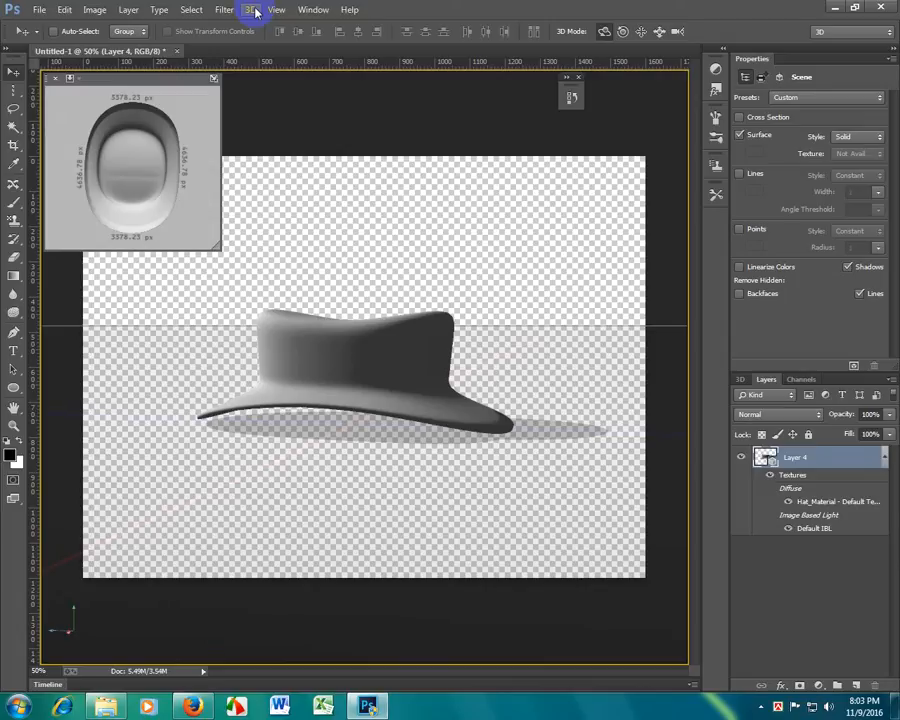
drag(323, 301, 319, 354)
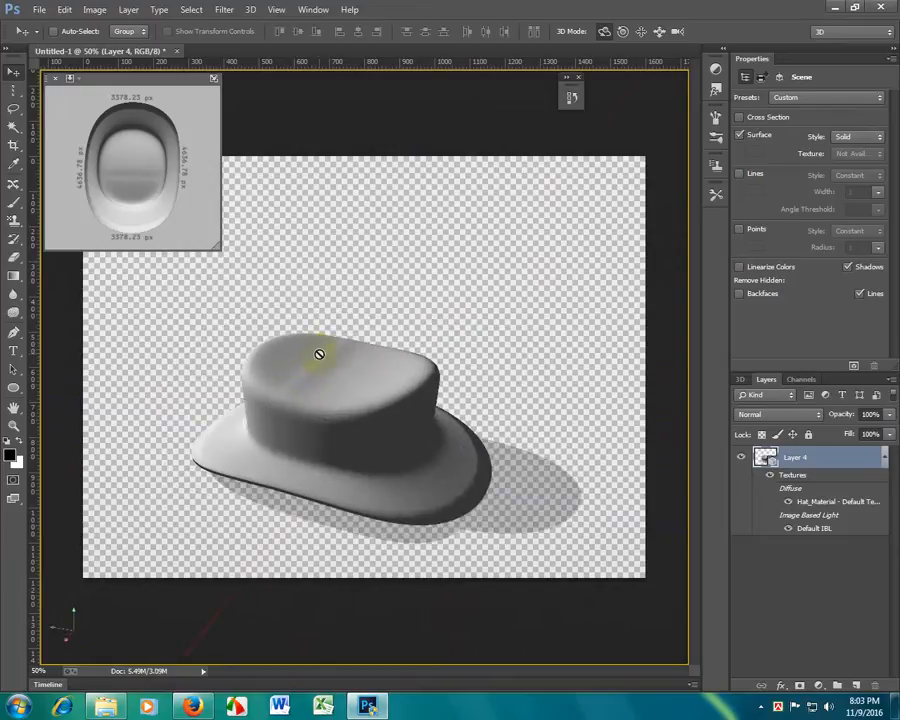
drag(319, 354, 334, 368)
Step: Add an empty layer above the hat and delete the hat's 3D layer
right_click(820, 465)
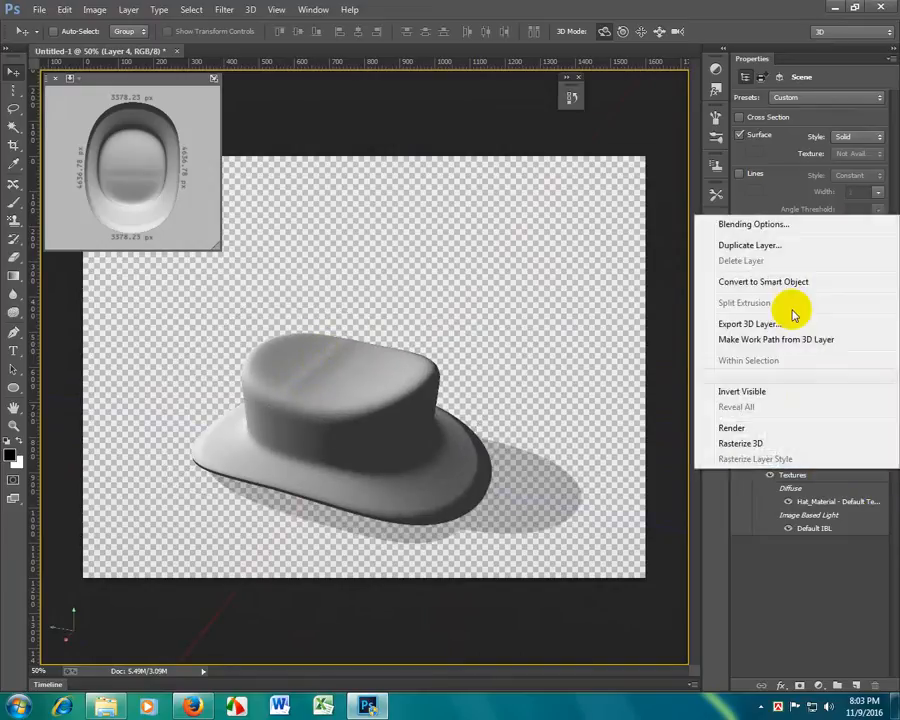
click(860, 690)
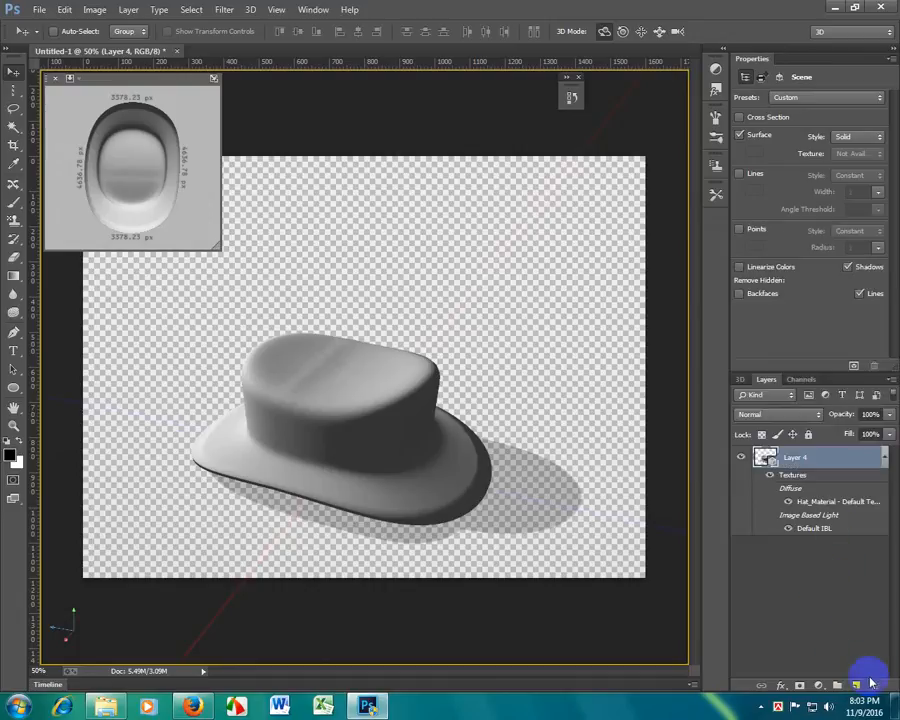
click(858, 686)
click(789, 481)
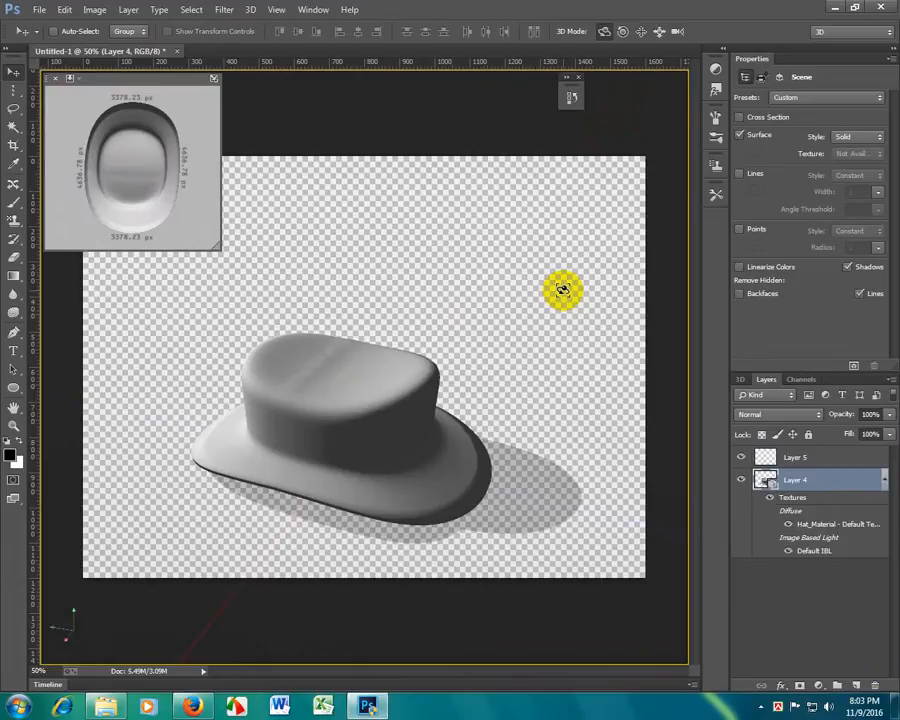
click(874, 688)
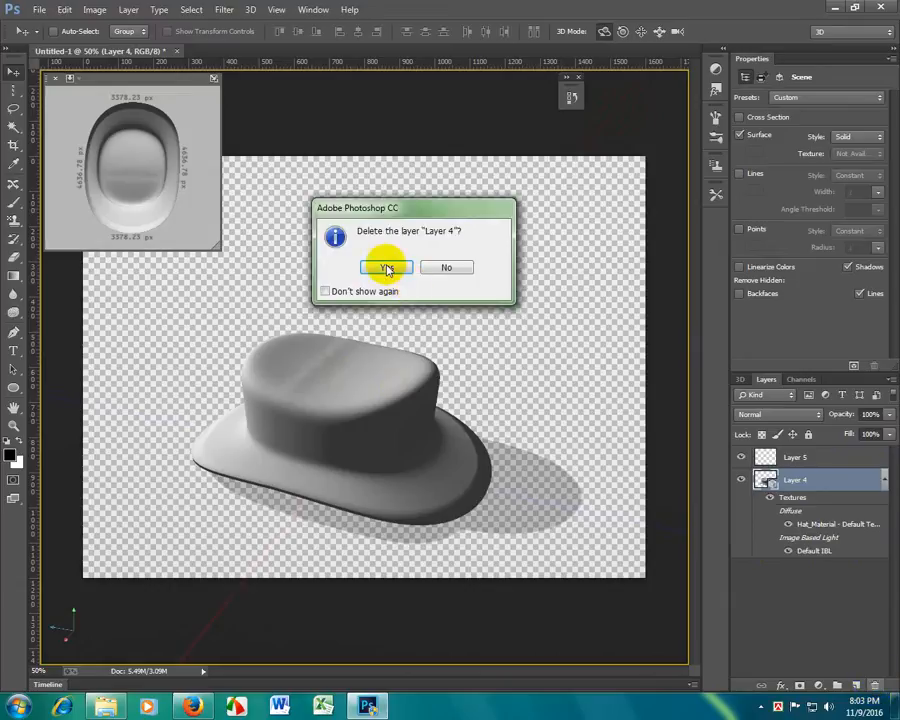
click(384, 379)
Step: Turn the empty layer into a Soda preset 3D mesh
click(252, 10)
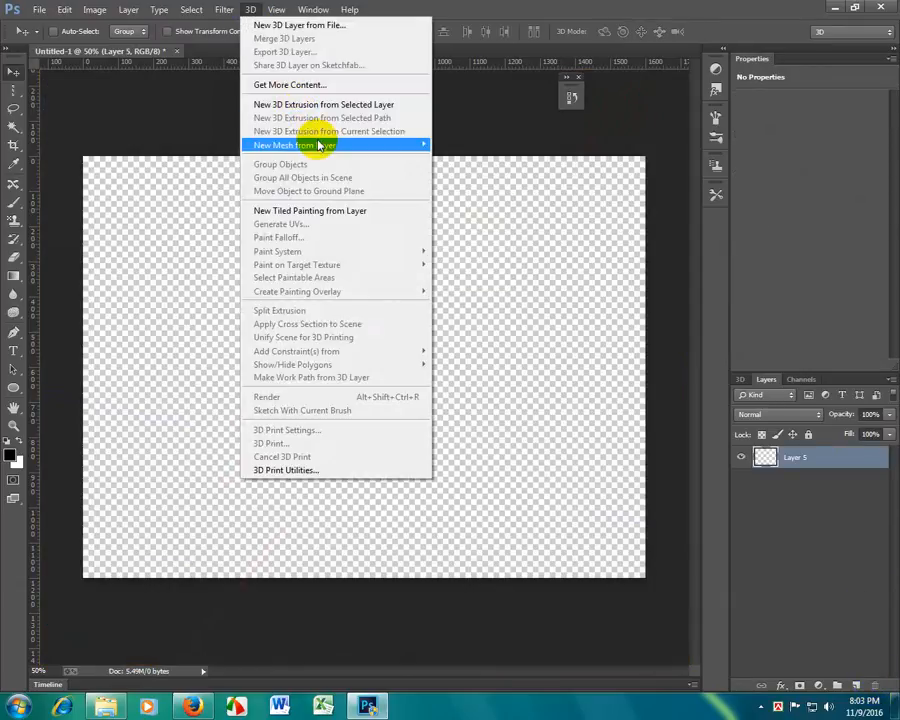
mouse_move(320, 145)
mouse_move(496, 163)
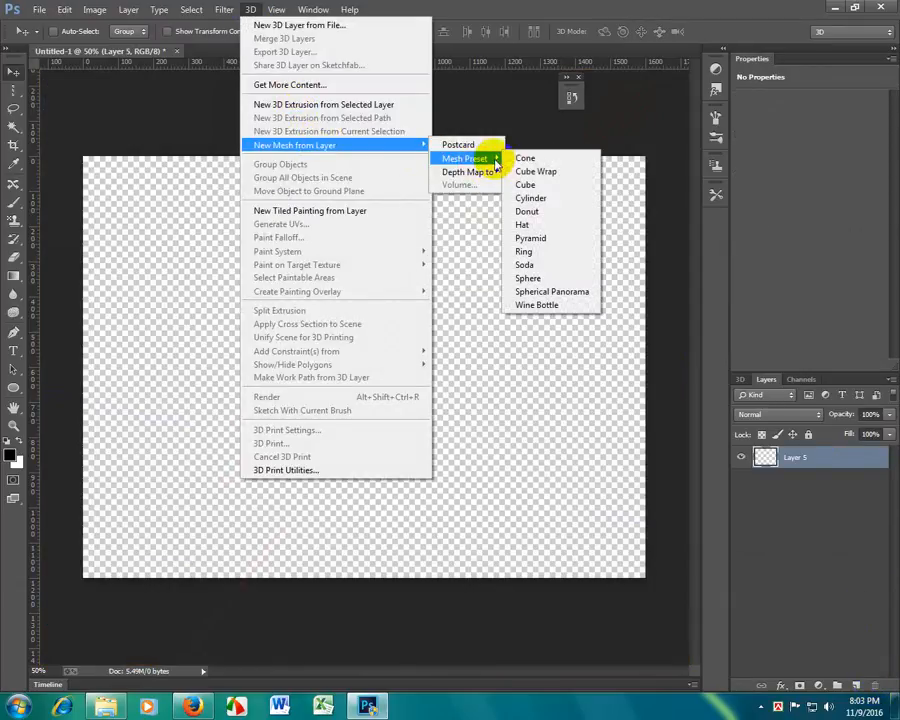
click(537, 272)
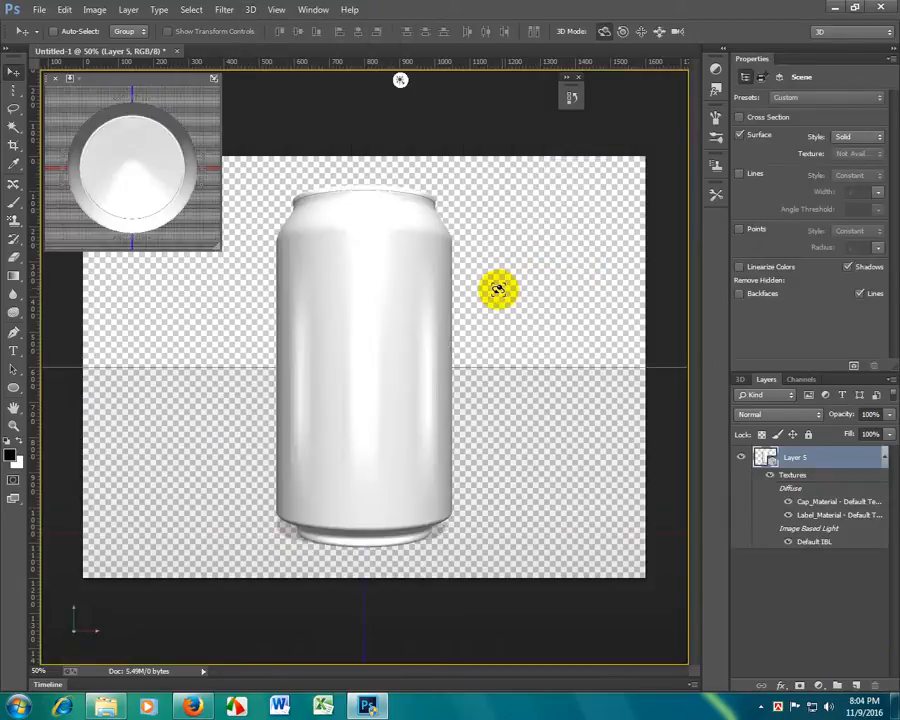
Step: Orbit the soda can to view it from above at an angle, and replace its 3D layer with a new empty layer
mouse_move(392, 316)
mouse_down()
mouse_move(460, 355)
mouse_move(518, 335)
mouse_move(565, 358)
mouse_move(585, 355)
mouse_move(458, 360)
mouse_move(329, 348)
mouse_move(289, 357)
mouse_move(422, 360)
mouse_move(414, 362)
mouse_move(408, 432)
mouse_move(454, 461)
mouse_move(446, 428)
mouse_move(460, 364)
mouse_move(440, 368)
mouse_move(458, 374)
mouse_move(538, 310)
mouse_move(506, 309)
mouse_move(522, 311)
mouse_move(462, 287)
mouse_move(367, 285)
mouse_move(392, 327)
mouse_move(442, 346)
mouse_move(546, 350)
mouse_move(669, 195)
mouse_up()
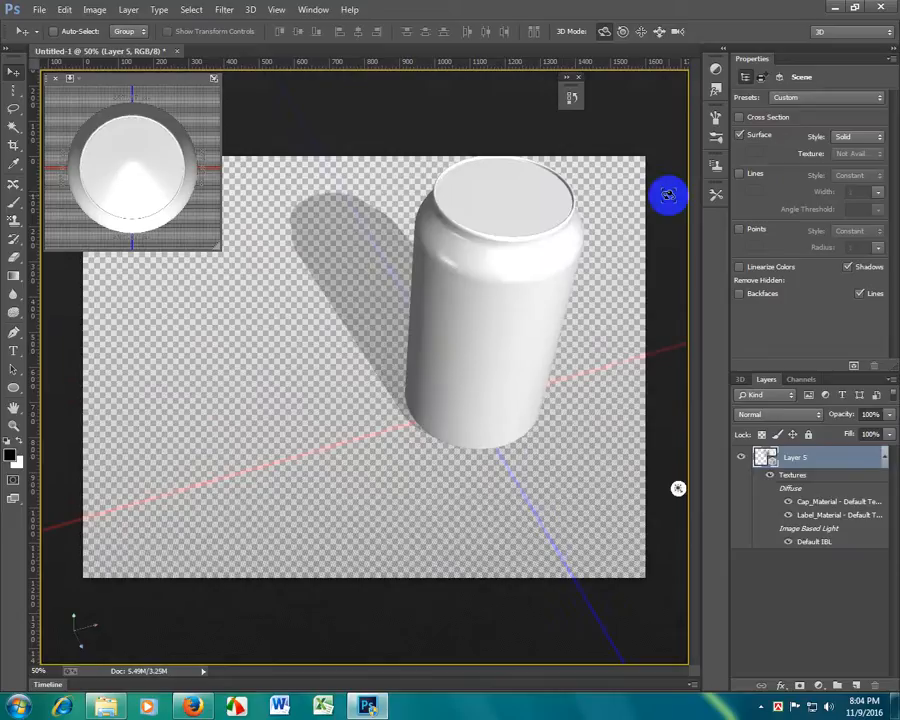
click(856, 686)
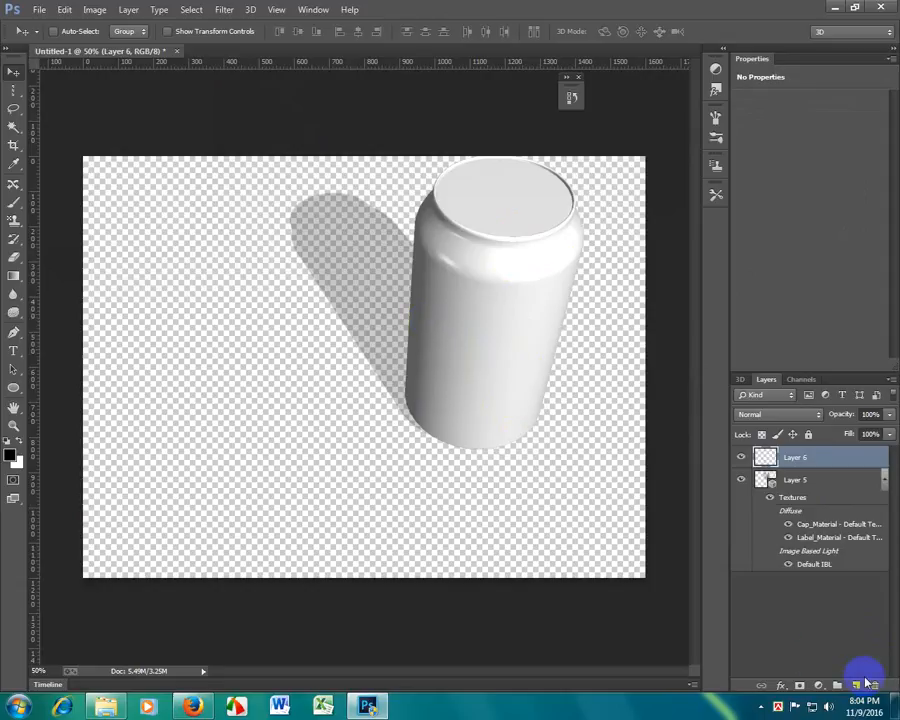
click(760, 485)
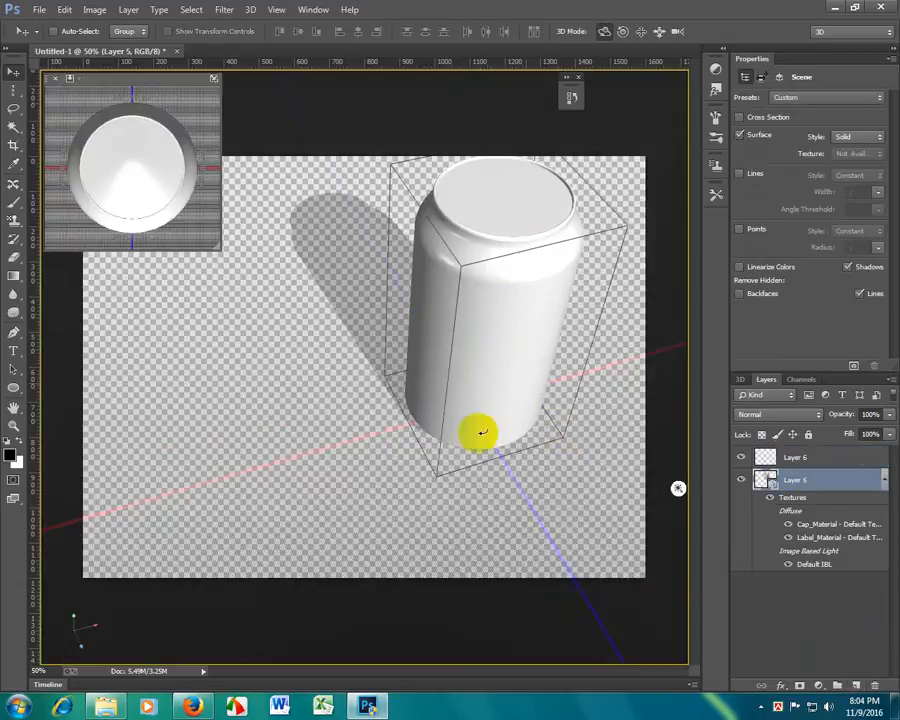
drag(482, 431, 499, 364)
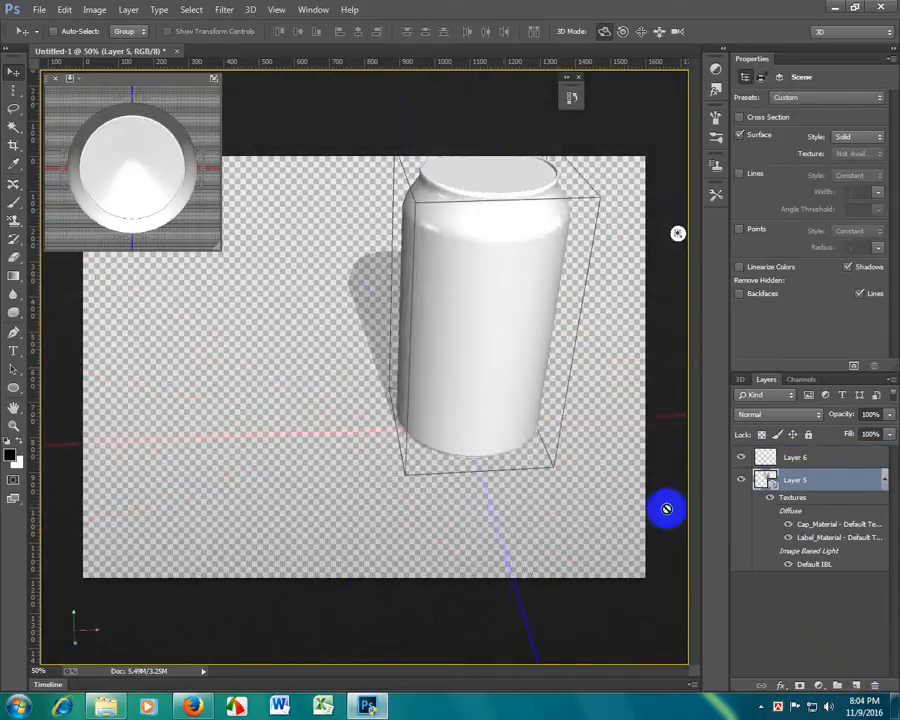
click(873, 688)
click(378, 268)
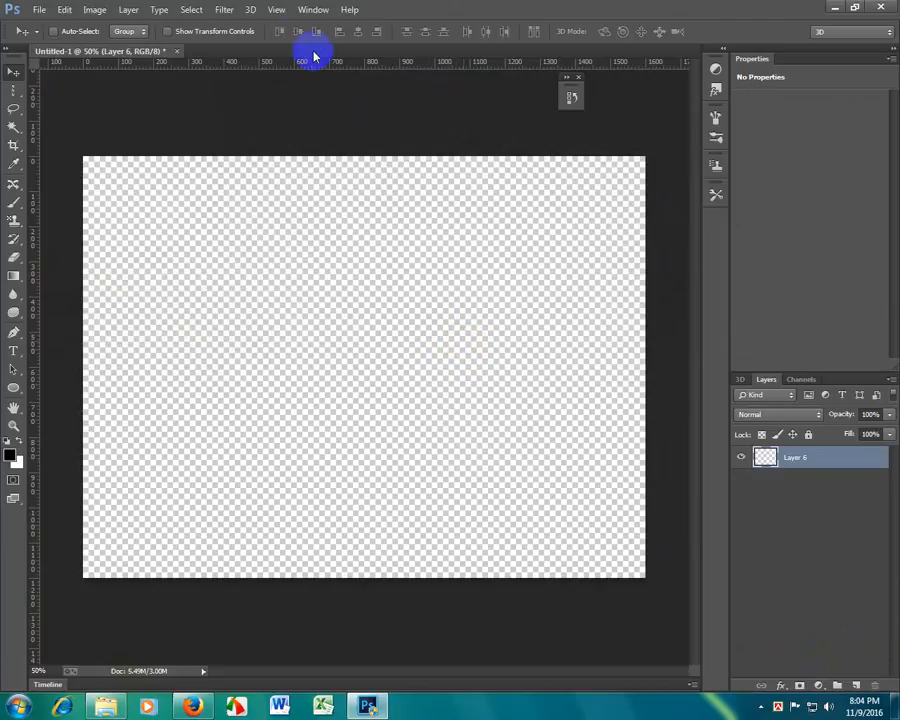
Step: Try to turn the empty layer into a Plane depth map mesh
click(250, 9)
mouse_move(316, 147)
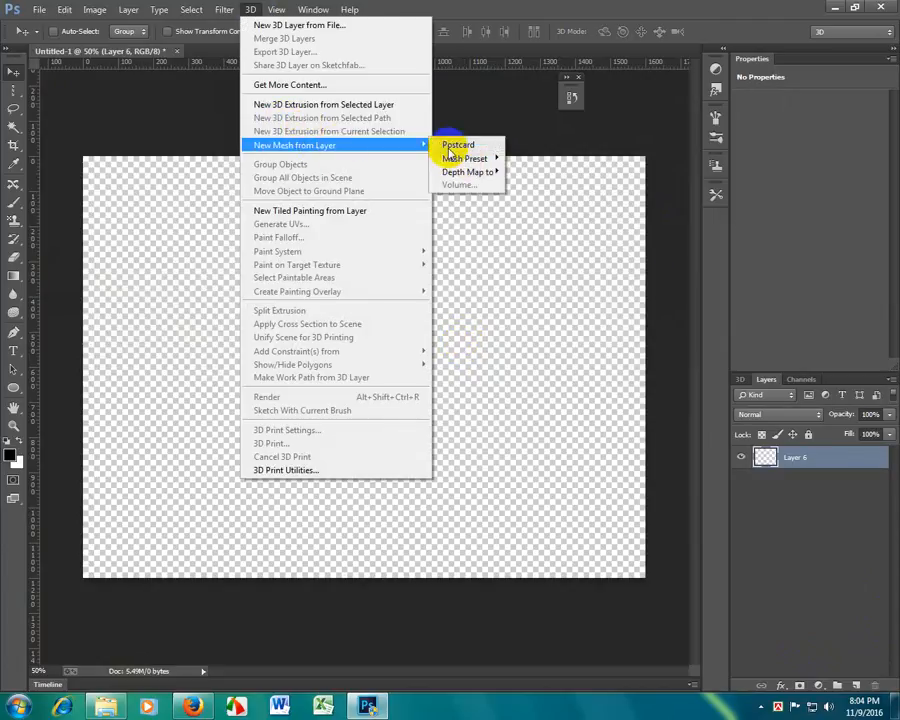
mouse_move(468, 176)
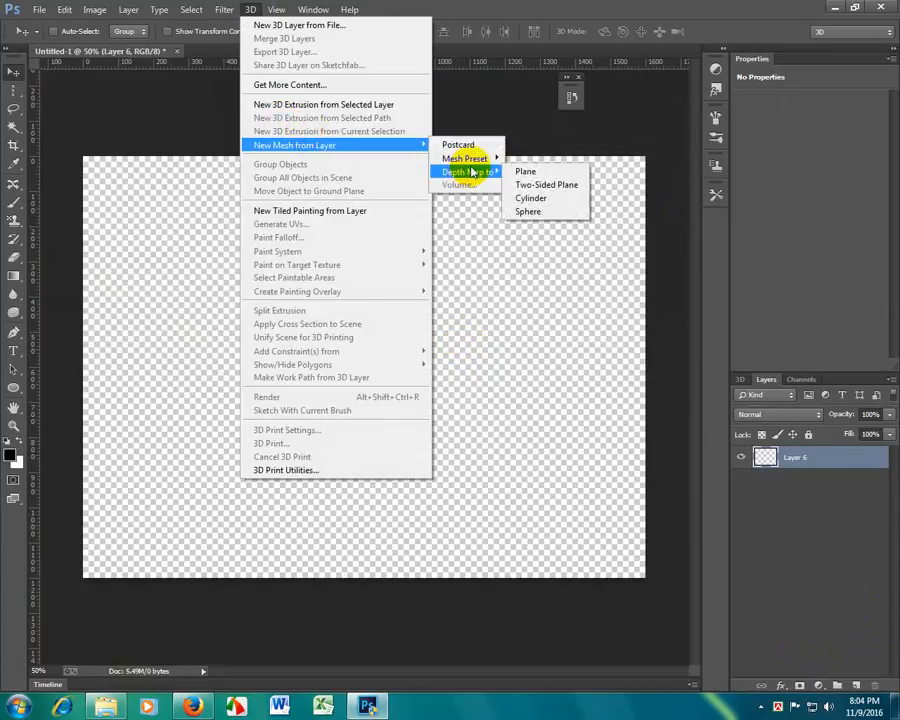
click(526, 171)
click(443, 267)
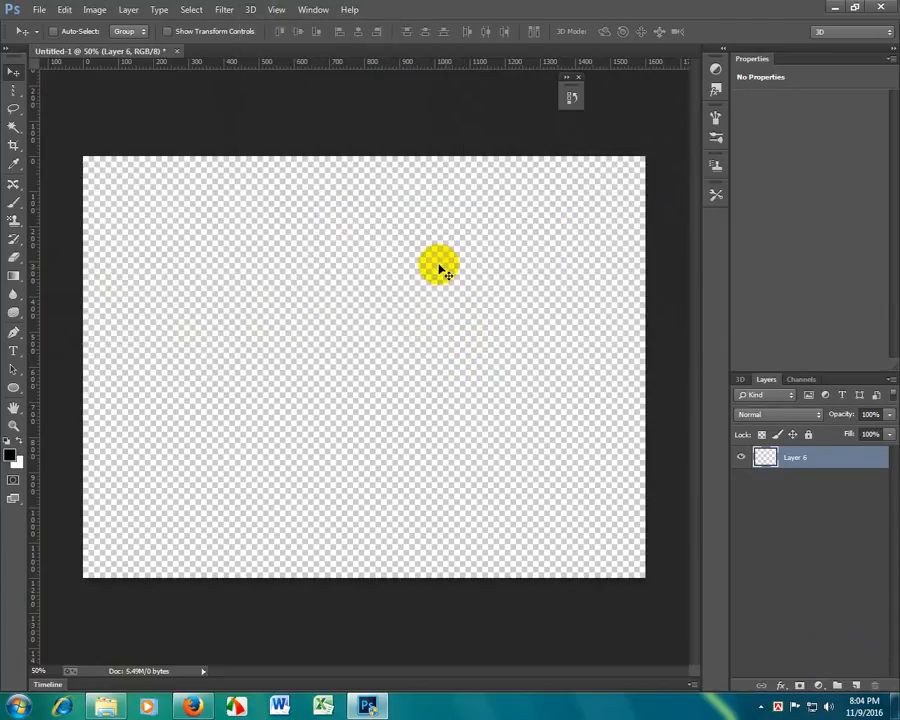
Step: Turn the empty layer into a Wine Bottle preset 3D mesh and orbit it to an angled view with its shadow showing
click(250, 9)
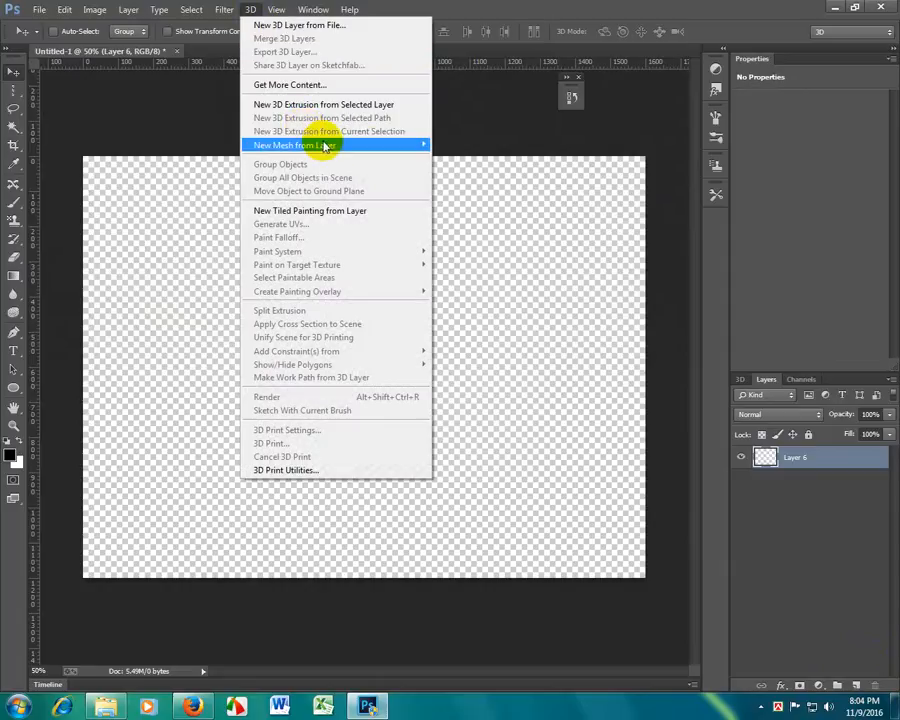
mouse_move(320, 145)
mouse_move(480, 160)
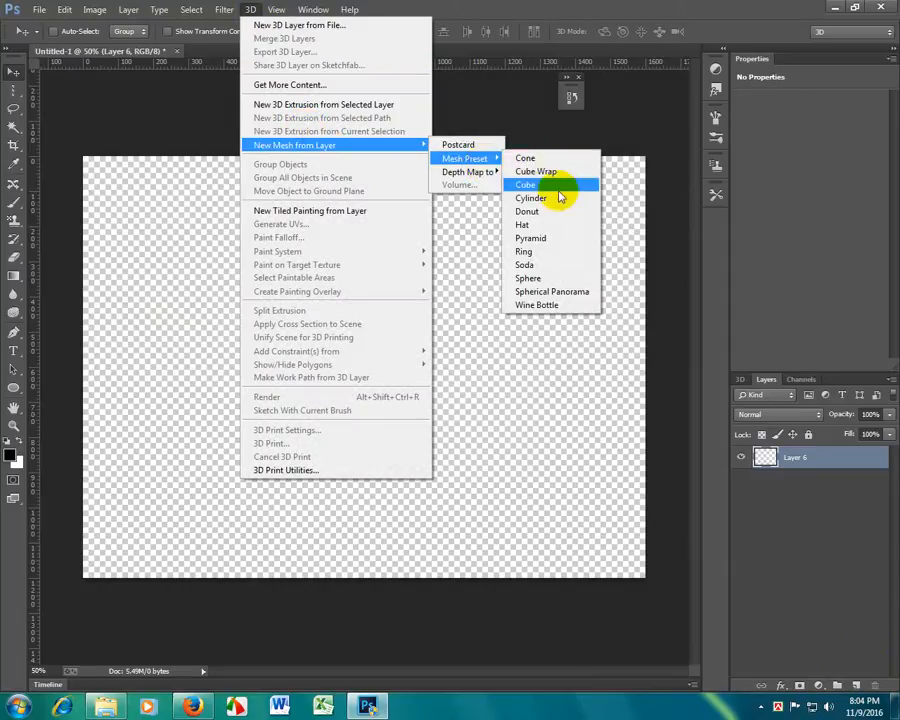
click(551, 308)
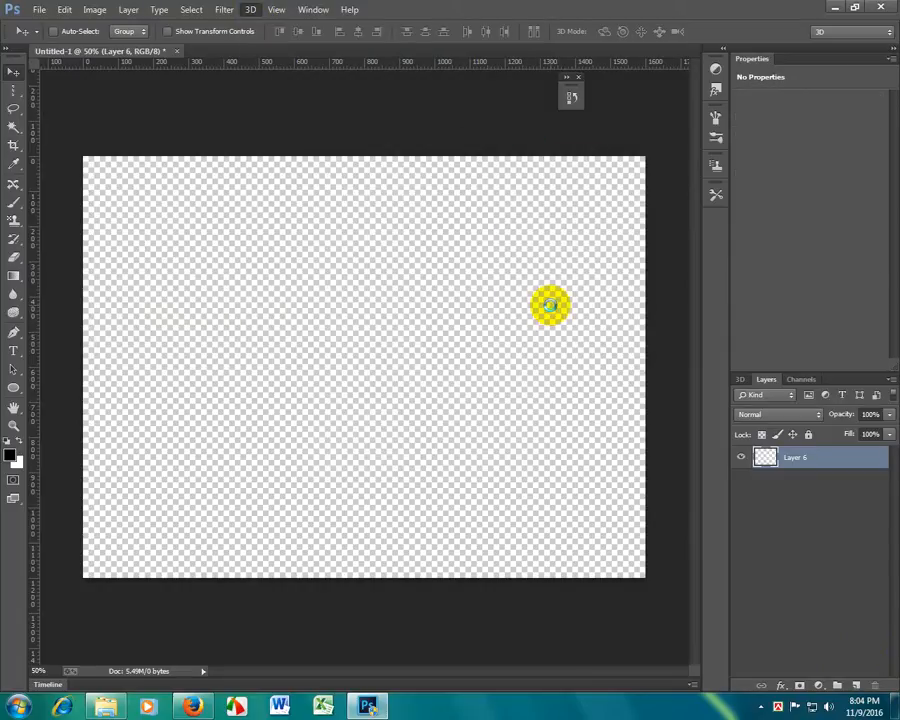
drag(402, 373, 312, 385)
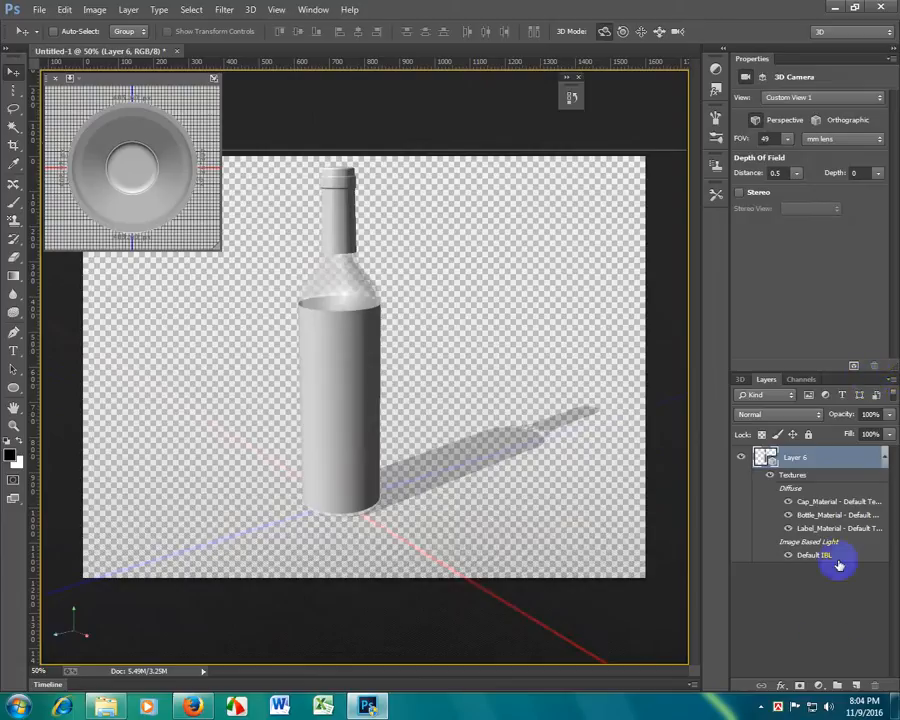
Step: Add an empty layer above the wine bottle and delete the bottle's 3D layer
click(855, 686)
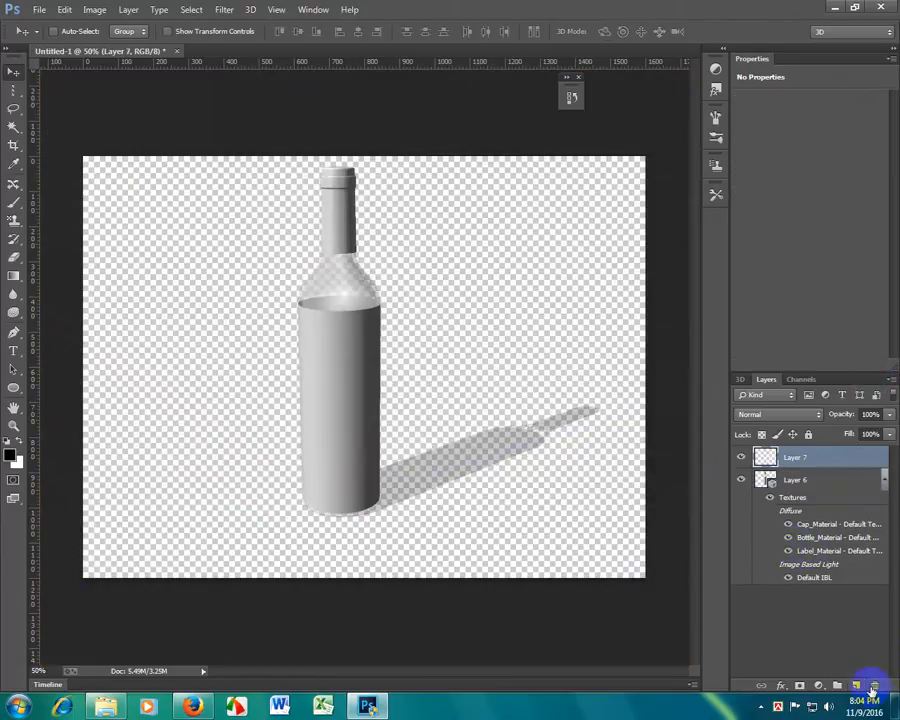
click(801, 484)
click(875, 686)
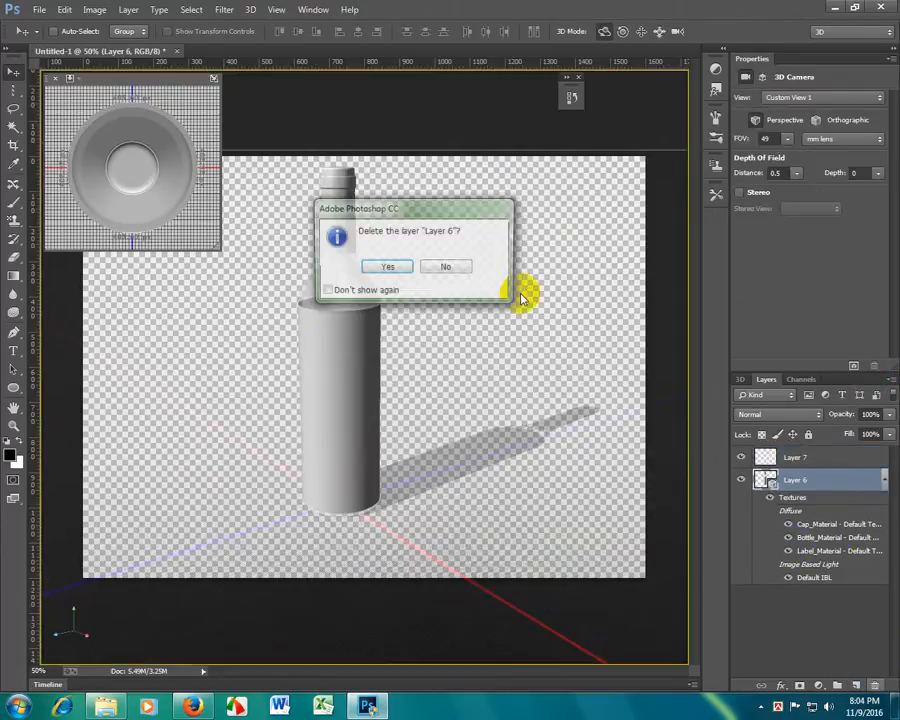
click(400, 273)
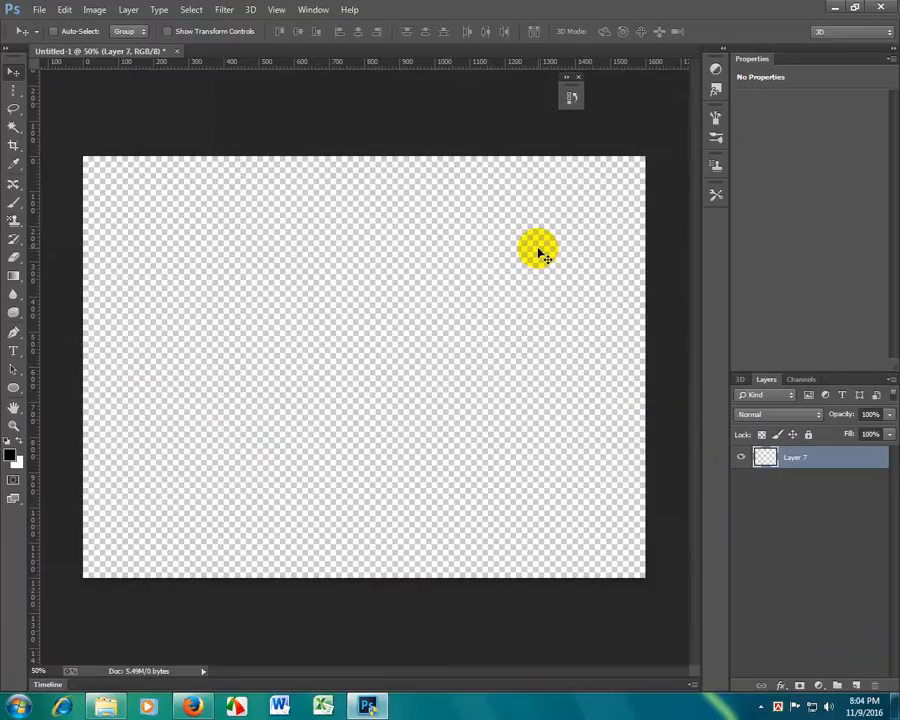
Step: Switch to Firefox and search Google Images for "under the bridge" in place of the previous query
click(195, 706)
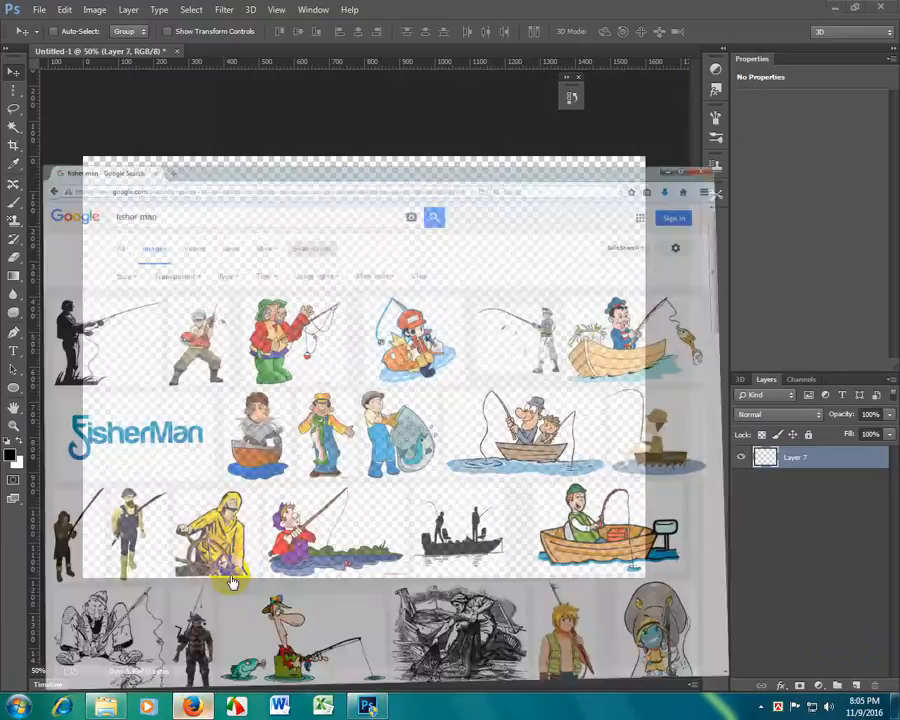
drag(167, 66, 9, 47)
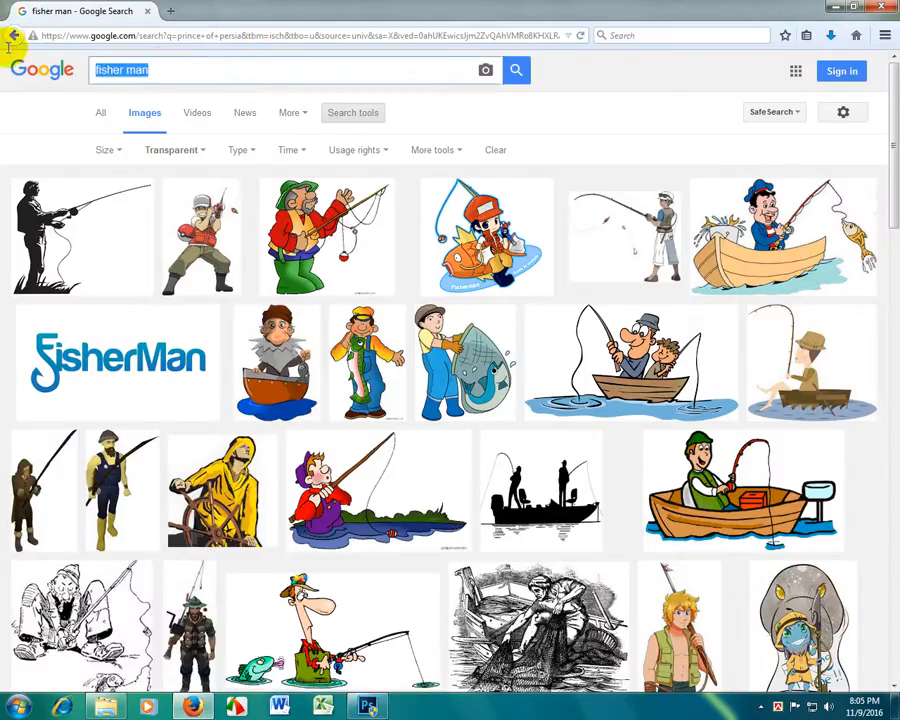
text(under)
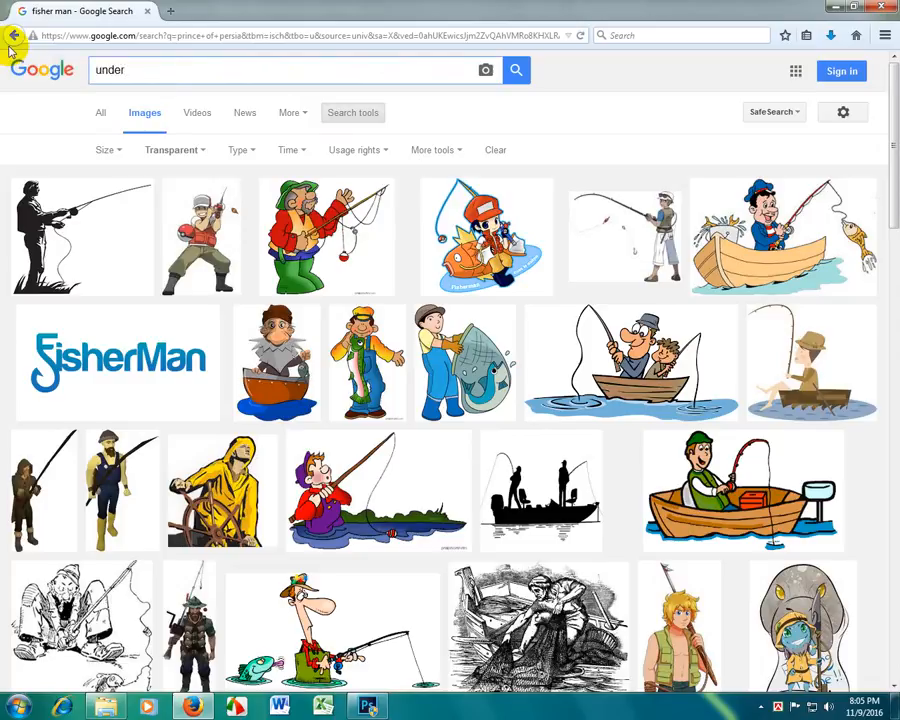
text( the bridge)
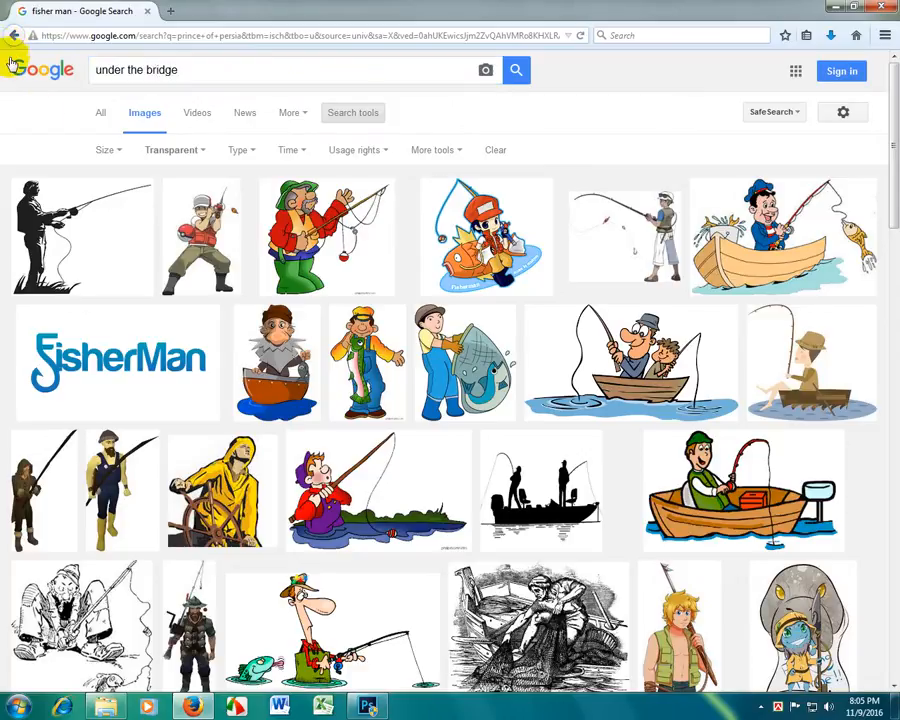
key(Return)
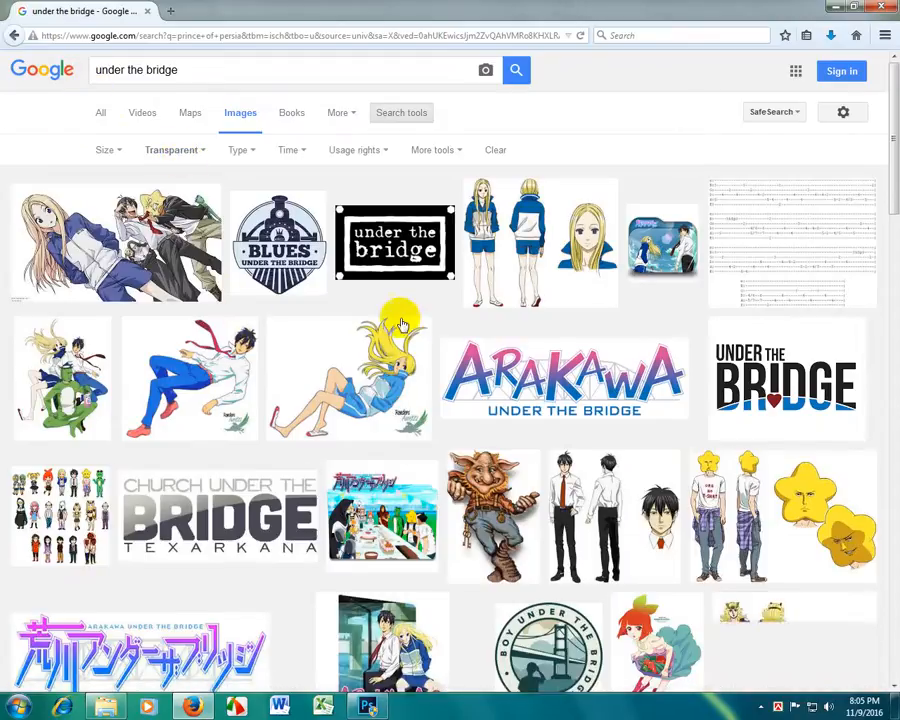
Step: Rerun the "under the bridge" image search and set its color filter to Any color
click(204, 73)
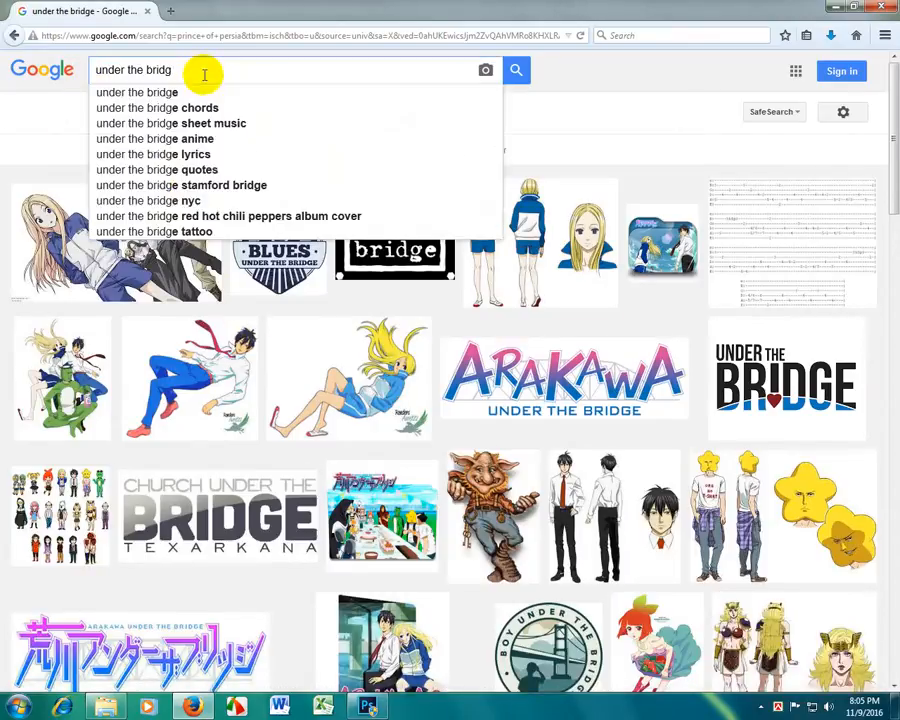
text(e)
key(Return)
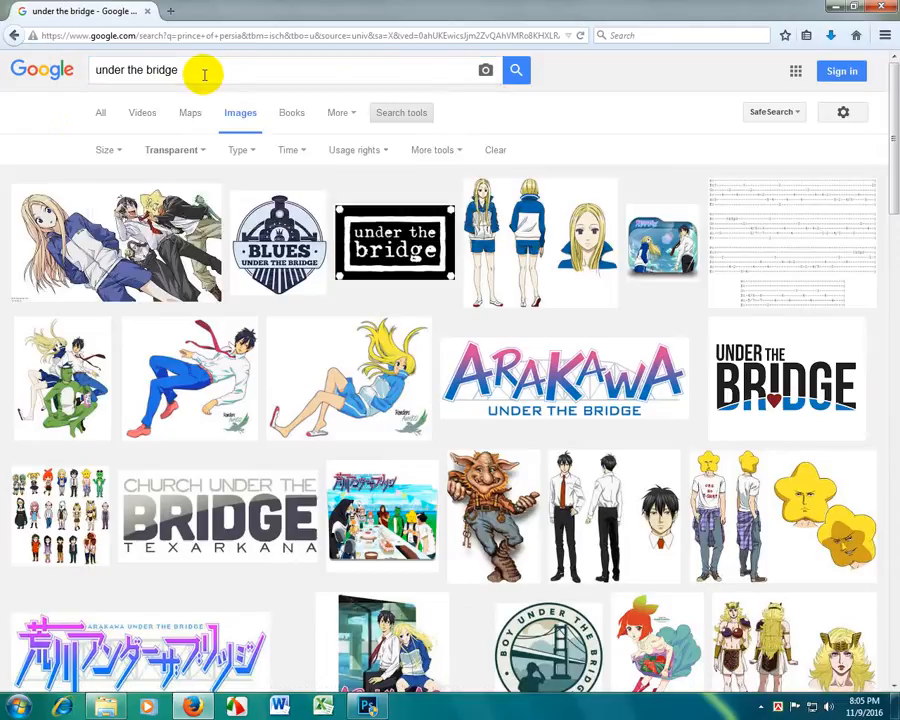
click(191, 152)
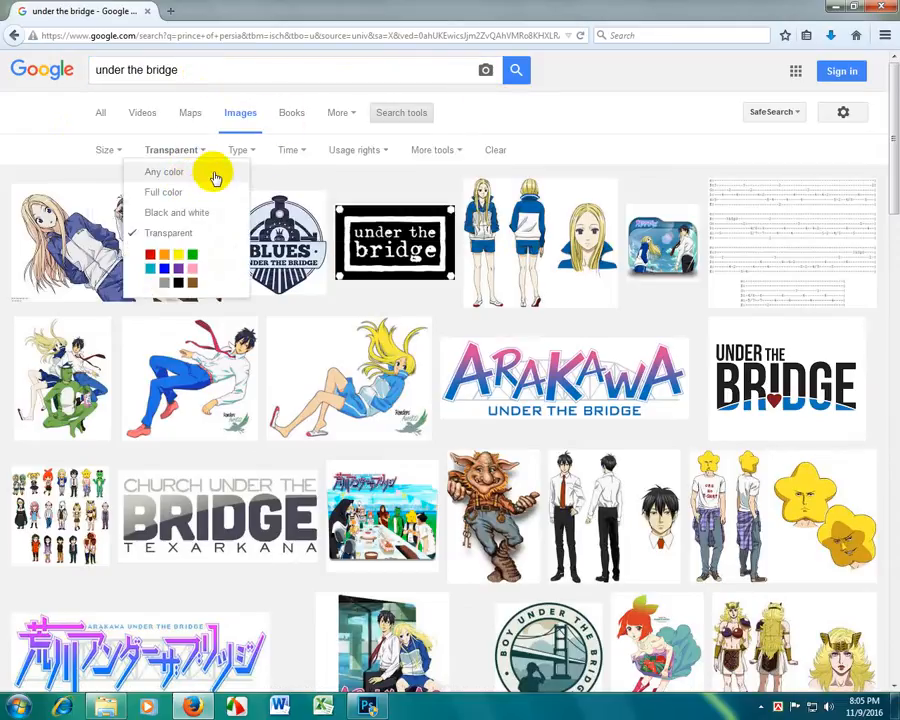
click(160, 173)
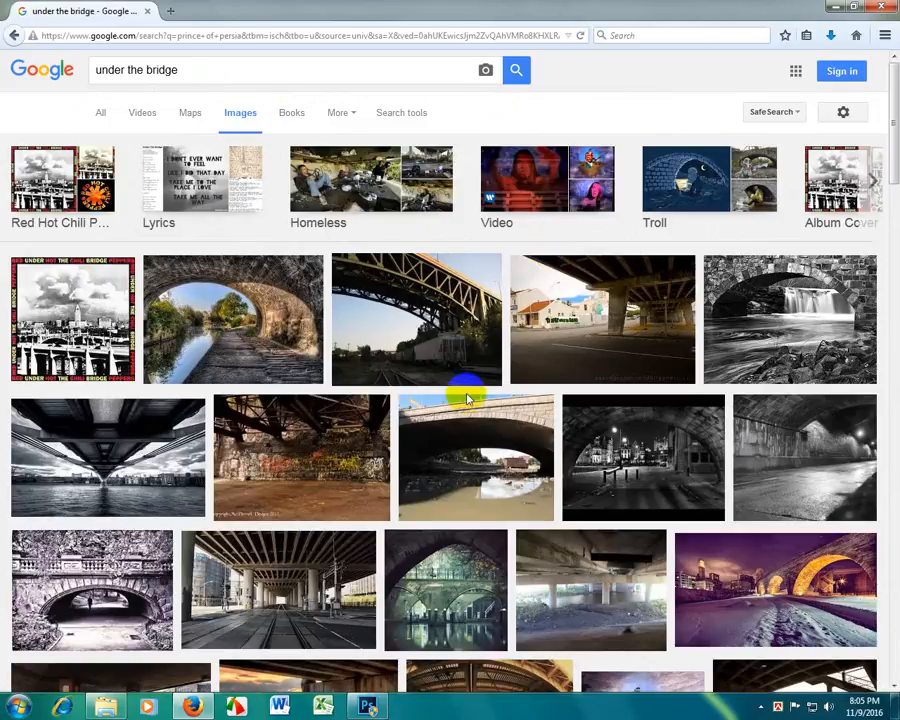
Step: Preview the street underpass photo and open the full-size related image of the Wards Island bridge viaduct
click(646, 335)
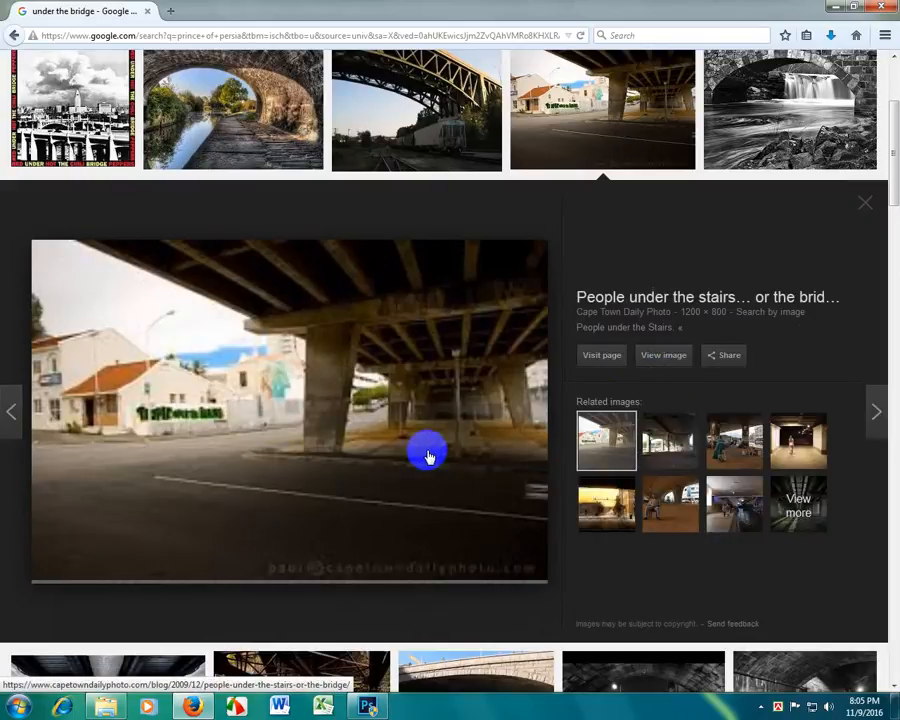
click(682, 456)
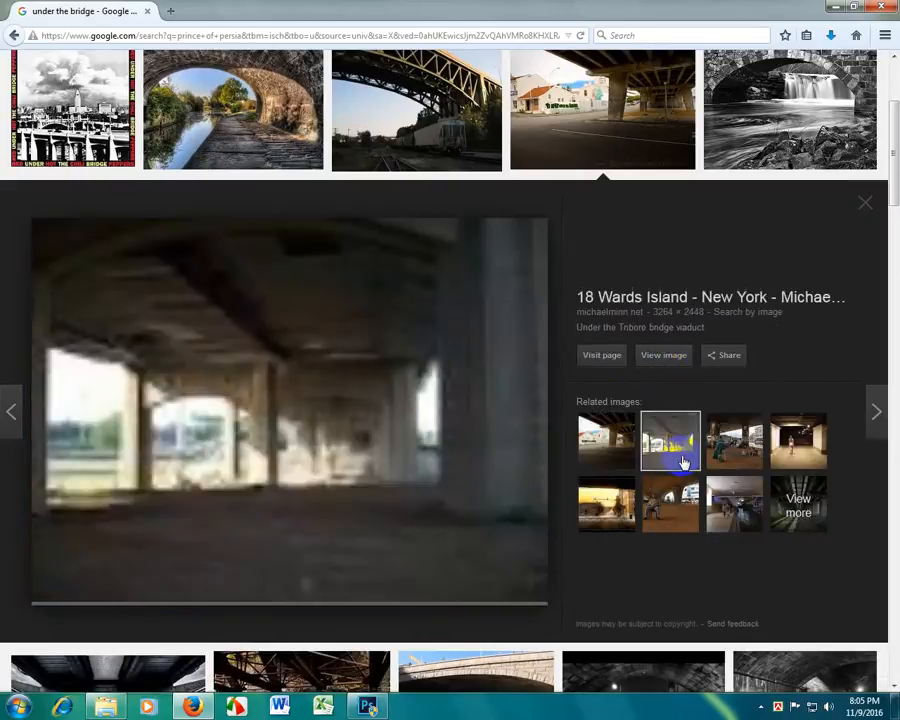
click(666, 358)
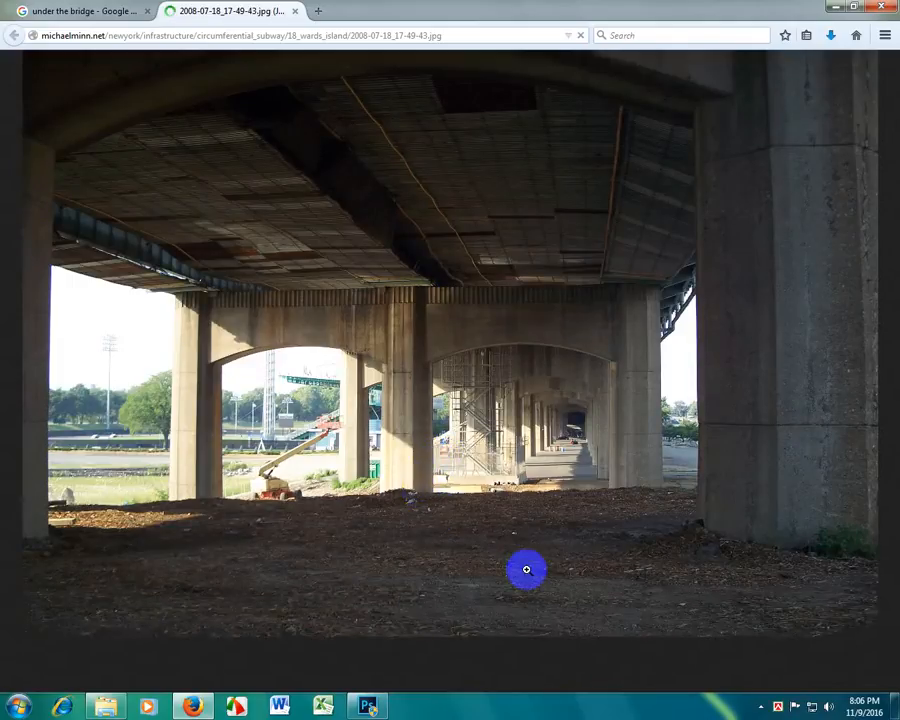
Step: Save the full-size bridge photo to the Desktop as the JPEG image 2008-07-18_17-49-43.jpg
right_click(475, 345)
click(537, 403)
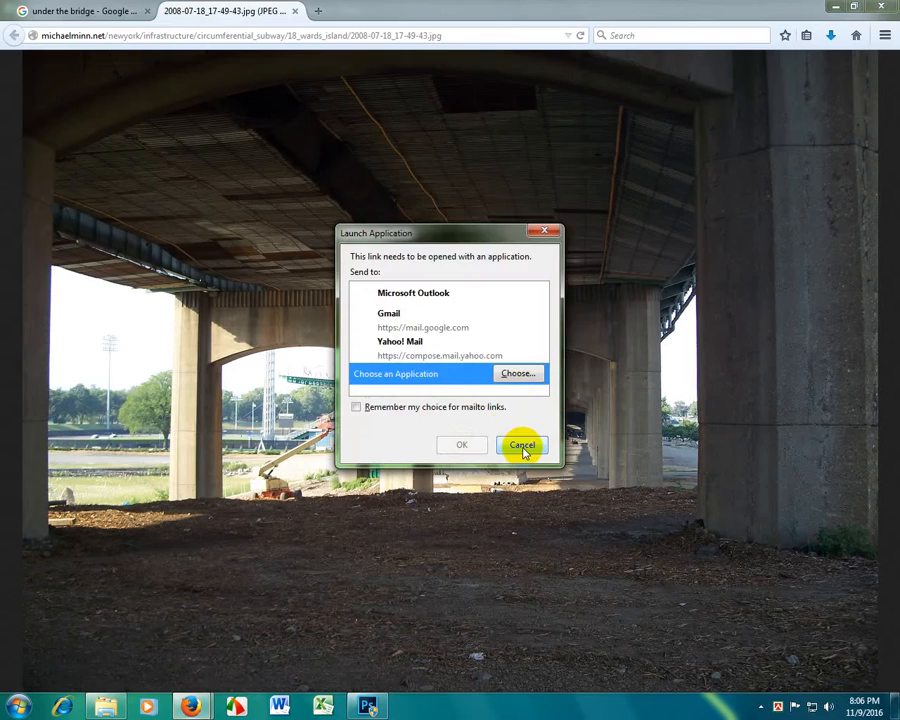
click(522, 446)
right_click(482, 398)
click(510, 446)
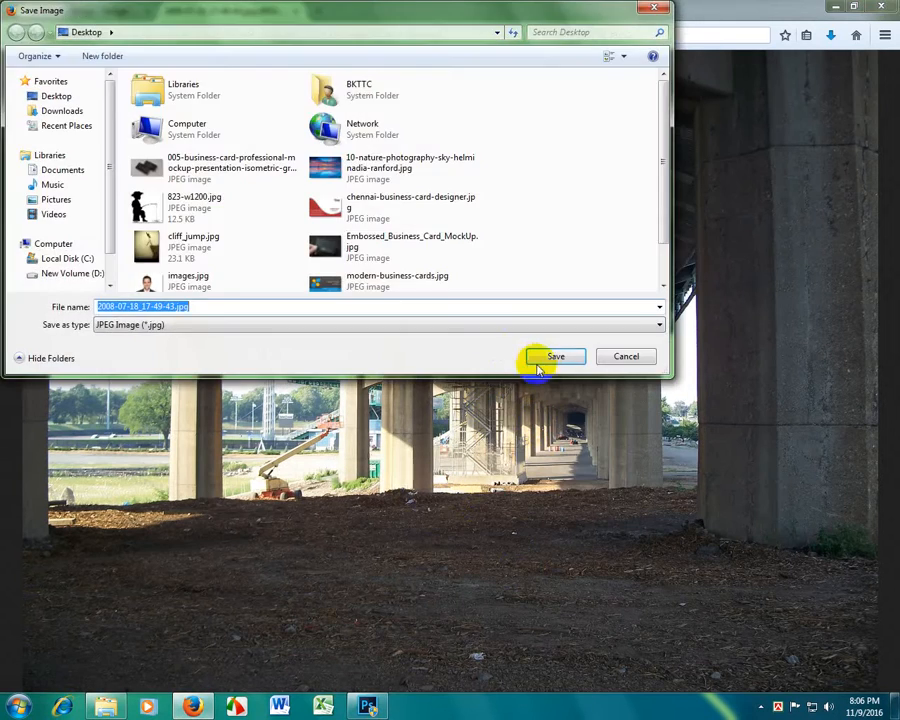
click(540, 362)
Step: Return to Photoshop and open 2008-07-18_17-49-43.jpg from the Desktop
click(835, 7)
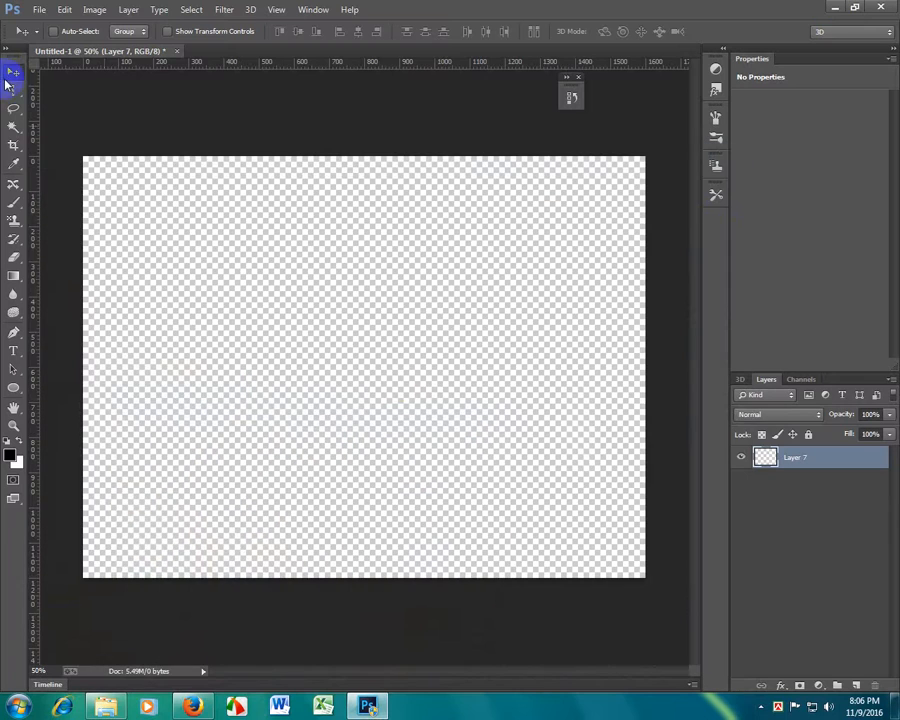
click(39, 12)
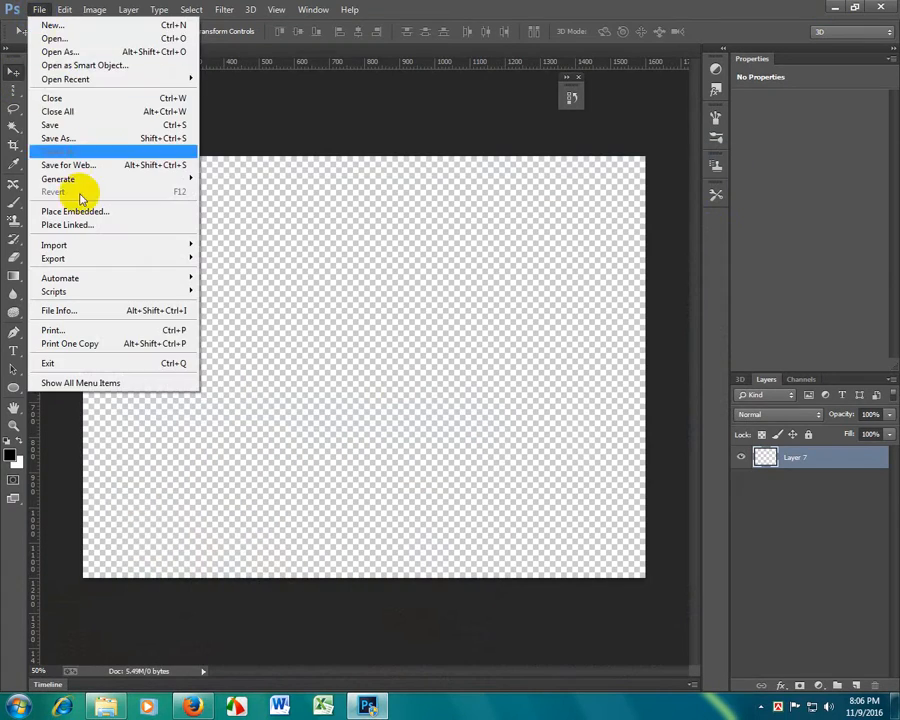
click(55, 38)
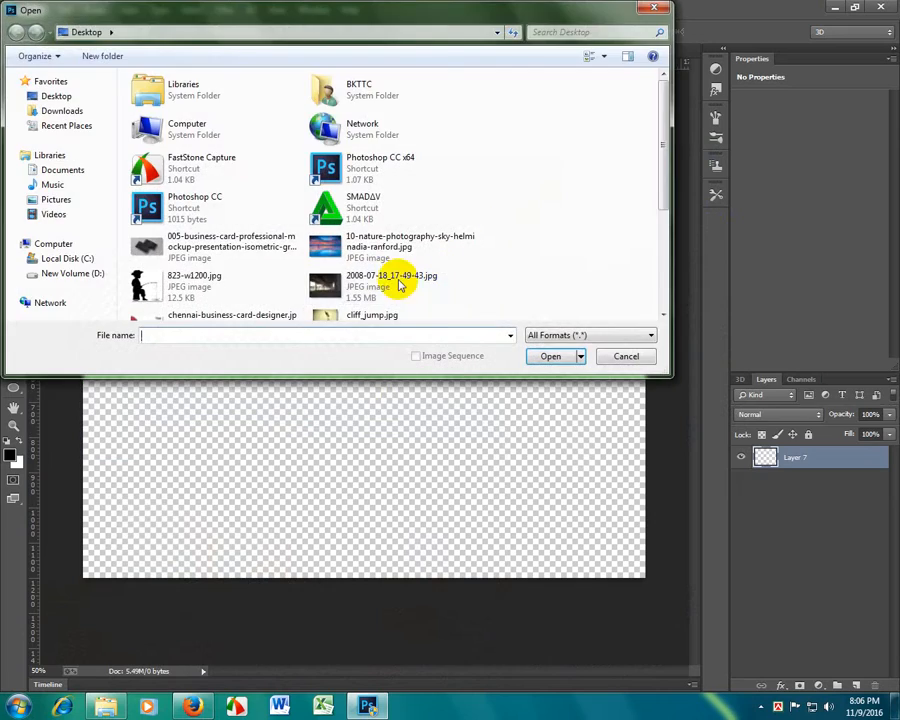
click(392, 292)
double_click(388, 293)
Step: Dock the floating bridge photo window as a document tab beside Untitled-1
drag(420, 53, 460, 56)
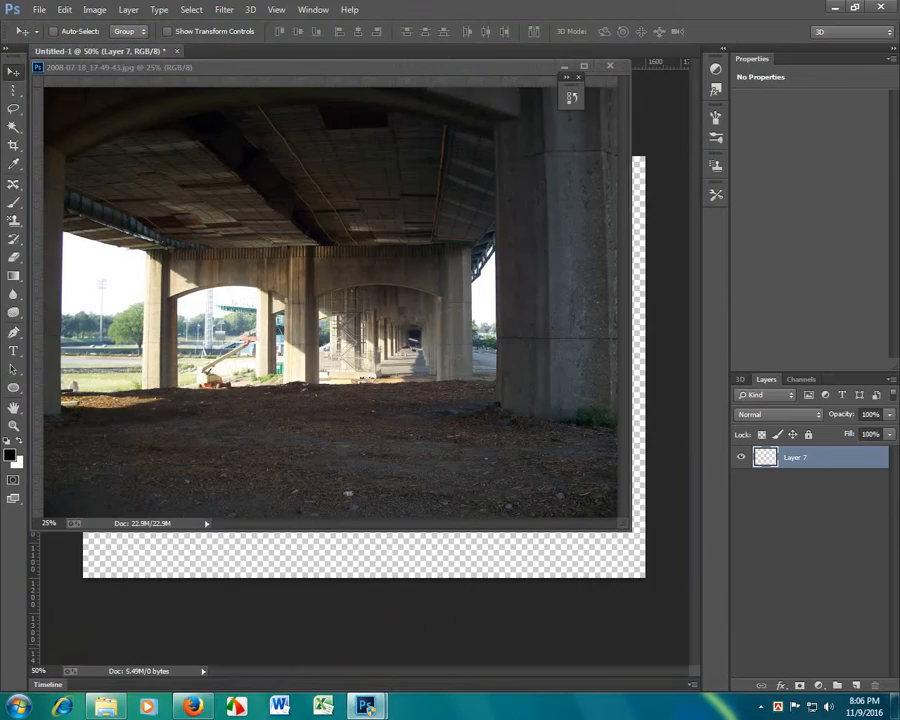
click(764, 706)
click(722, 31)
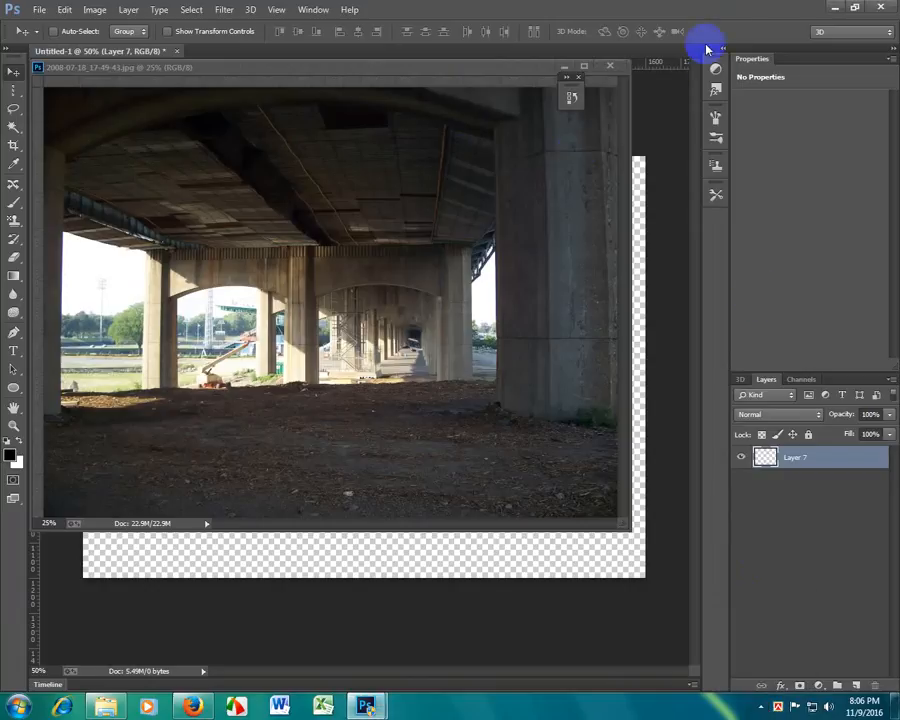
drag(456, 94, 484, 56)
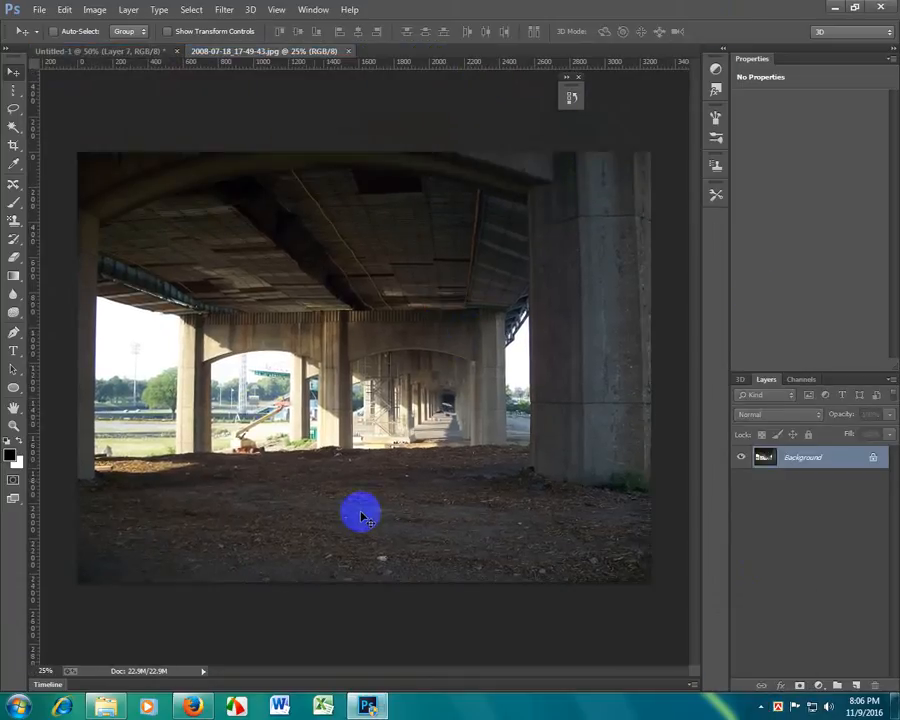
Step: Add the text BKTTC over the ground in the bridge photo and select the whole word
key(ctrl+0)
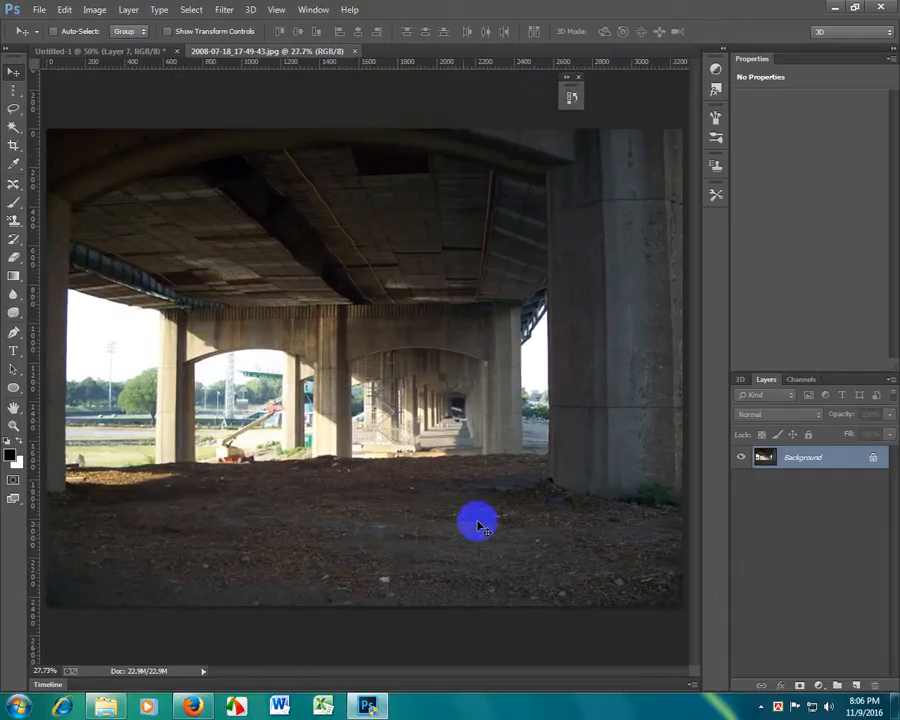
click(13, 352)
click(214, 512)
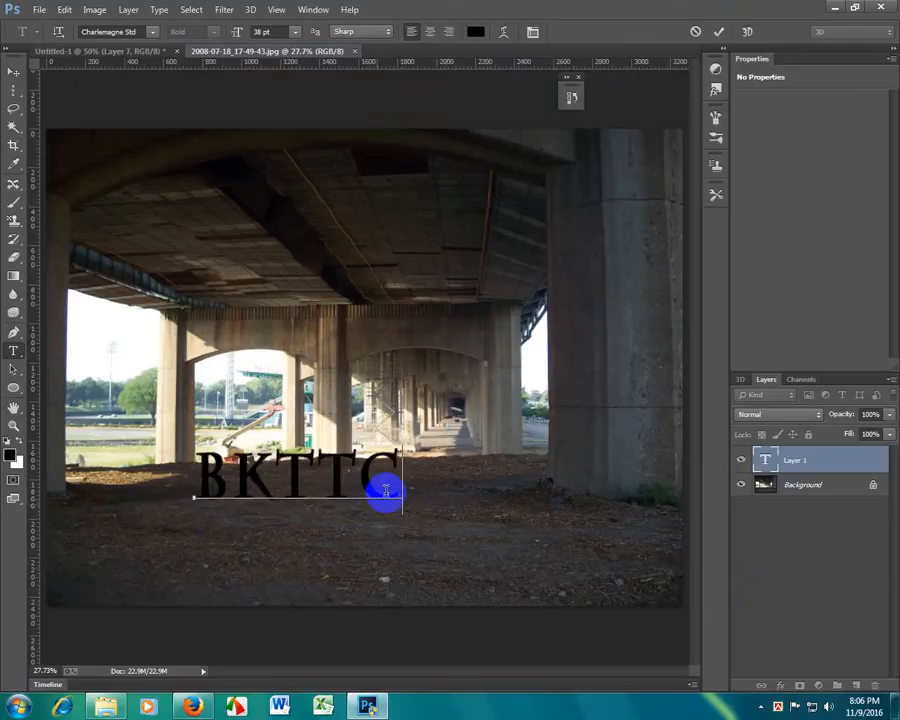
double_click(337, 484)
Step: Try the Broadway font on the selected BKTTC text
click(152, 31)
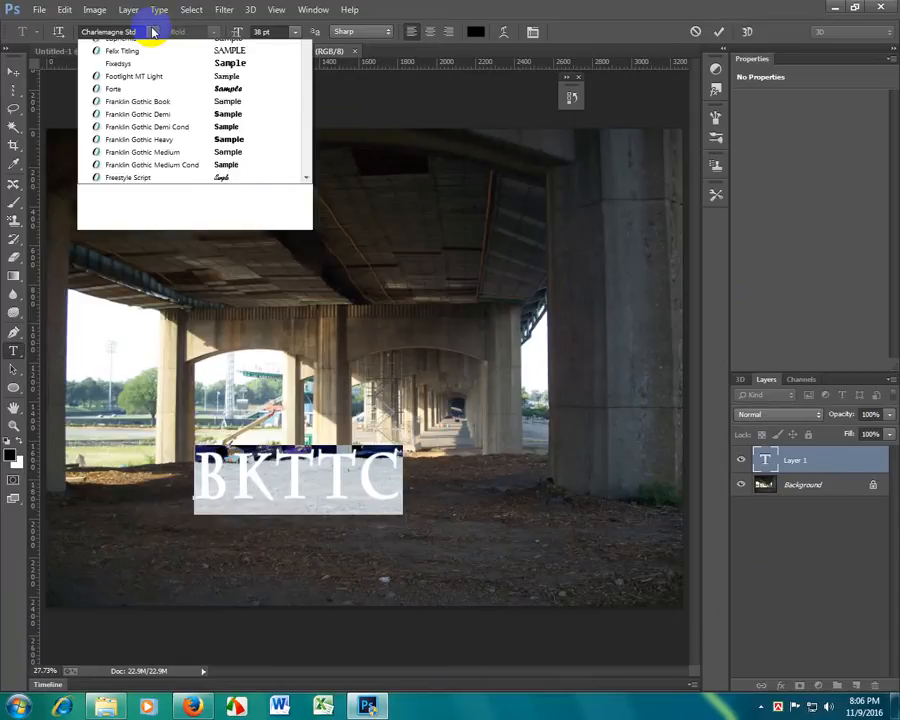
scroll(240, 396, up, 5)
scroll(240, 396, up, 9)
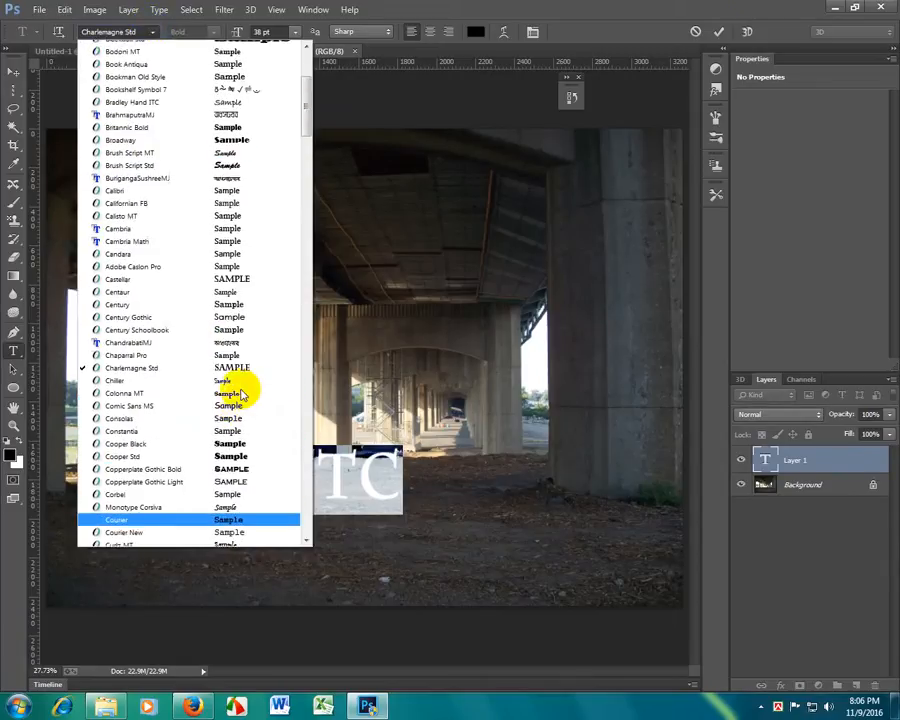
click(236, 351)
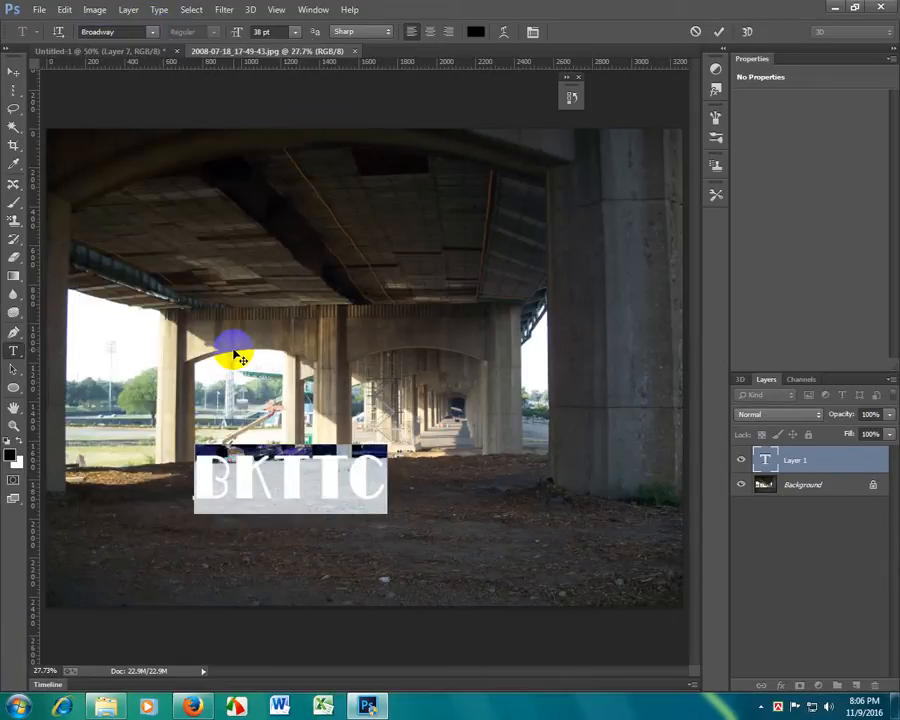
click(154, 31)
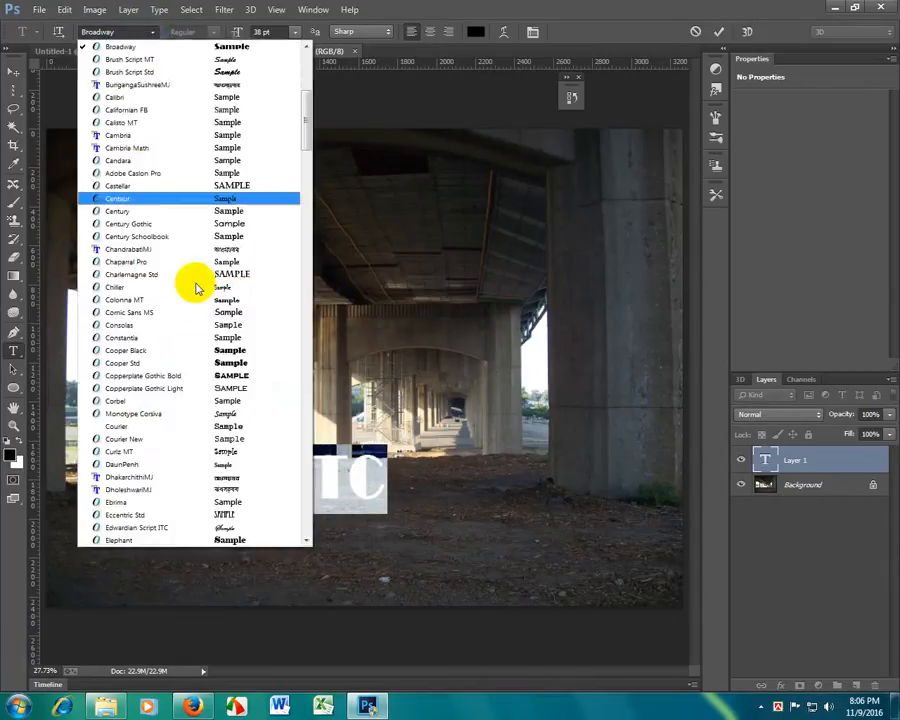
scroll(190, 292, up, 8)
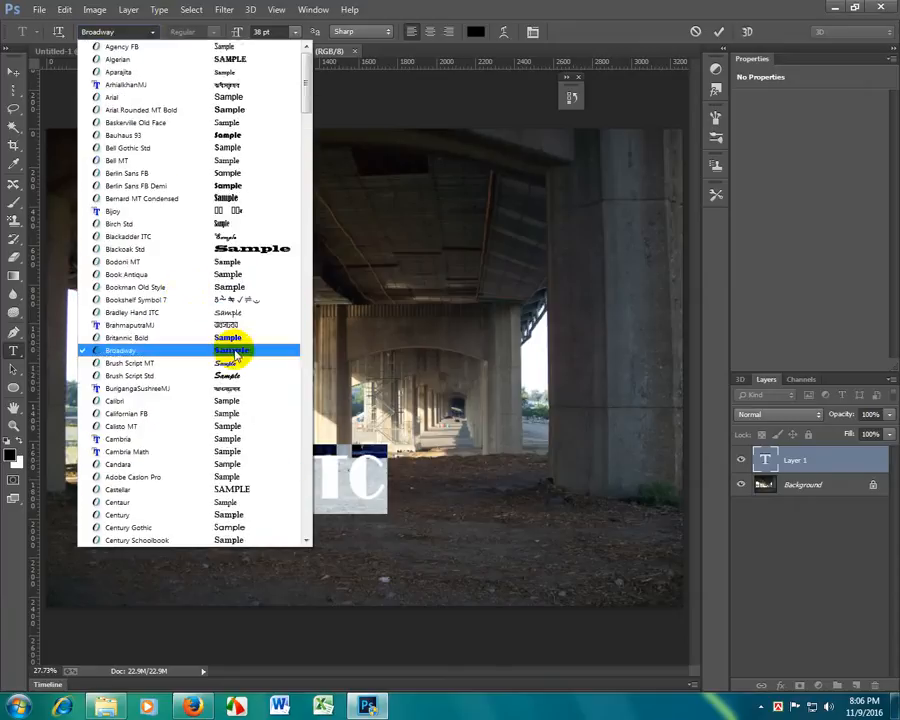
click(233, 352)
Step: Set the BKTTC text's font to Bauhaus 93
click(113, 31)
scroll(190, 248, up, 8)
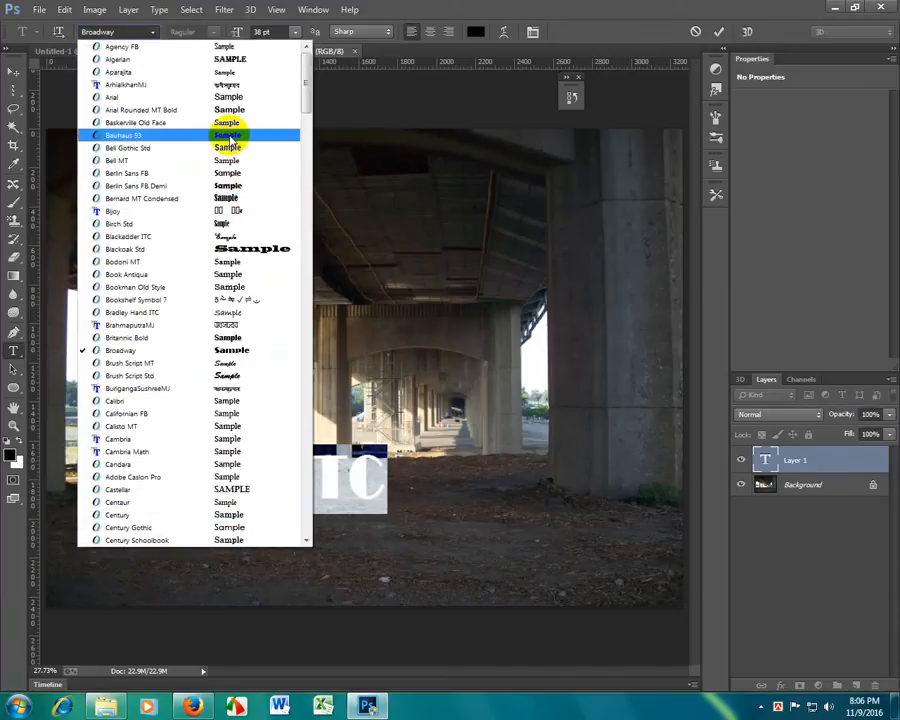
click(228, 135)
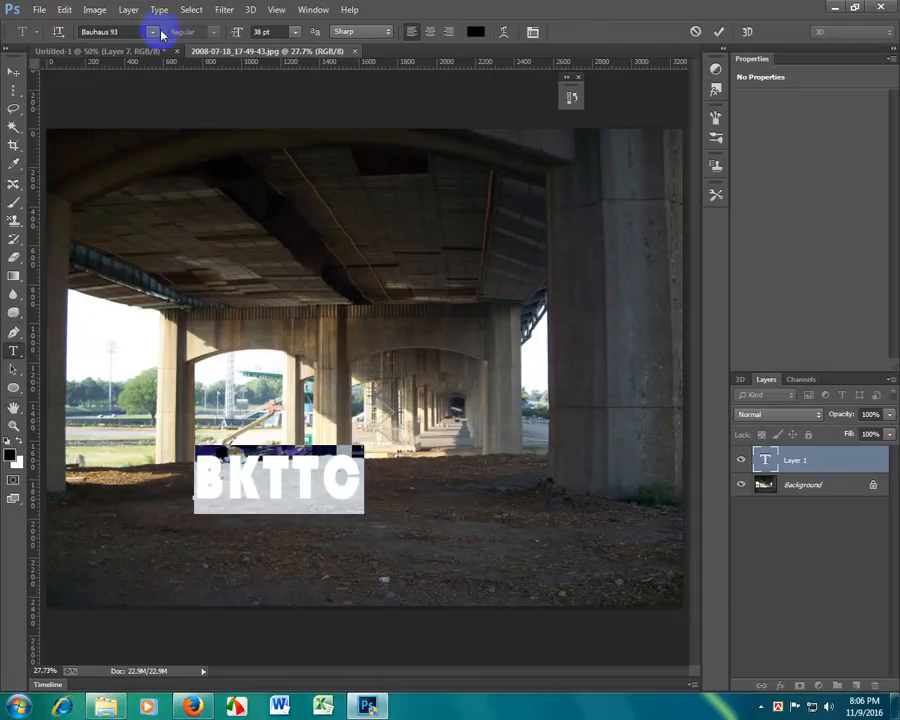
Step: Enlarge the BKTTC text to about 244% width and 240% height with Free Transform and raise it to stand on the ground under the bridge
click(64, 9)
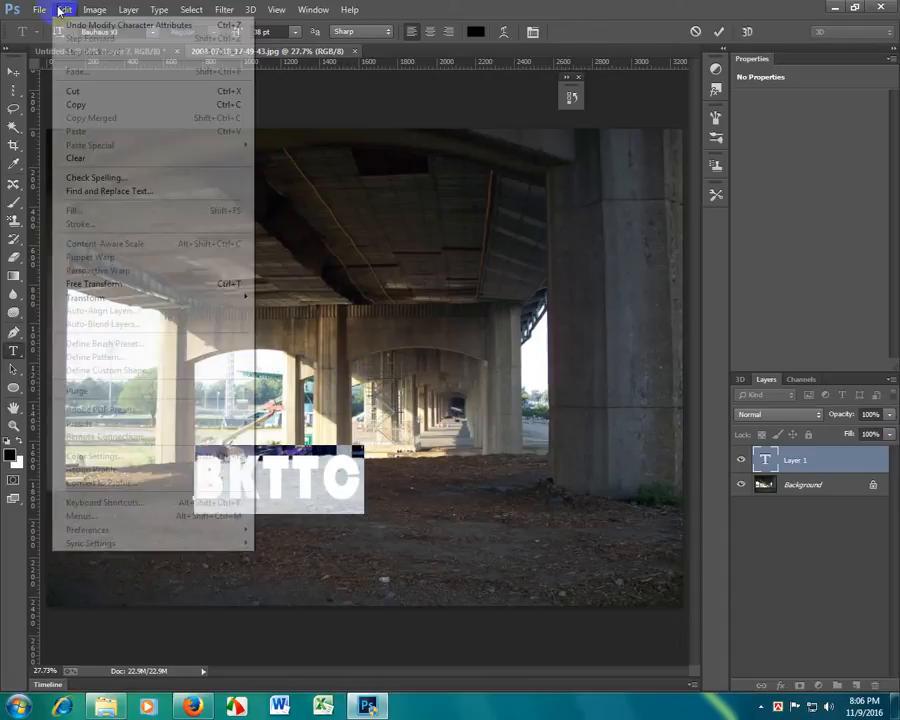
click(94, 284)
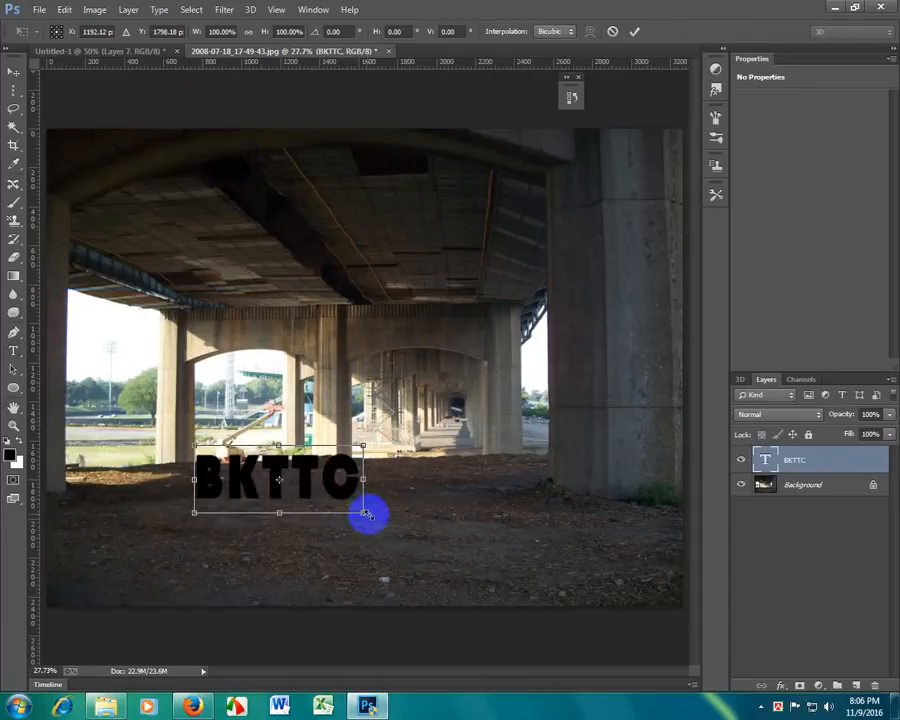
drag(366, 513, 542, 583)
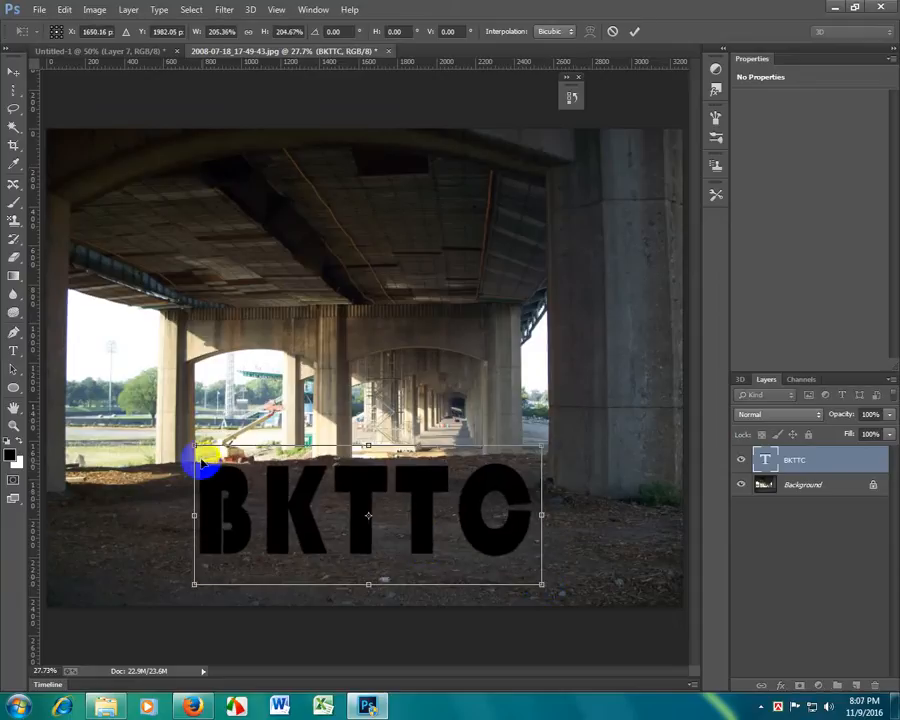
drag(168, 443, 104, 421)
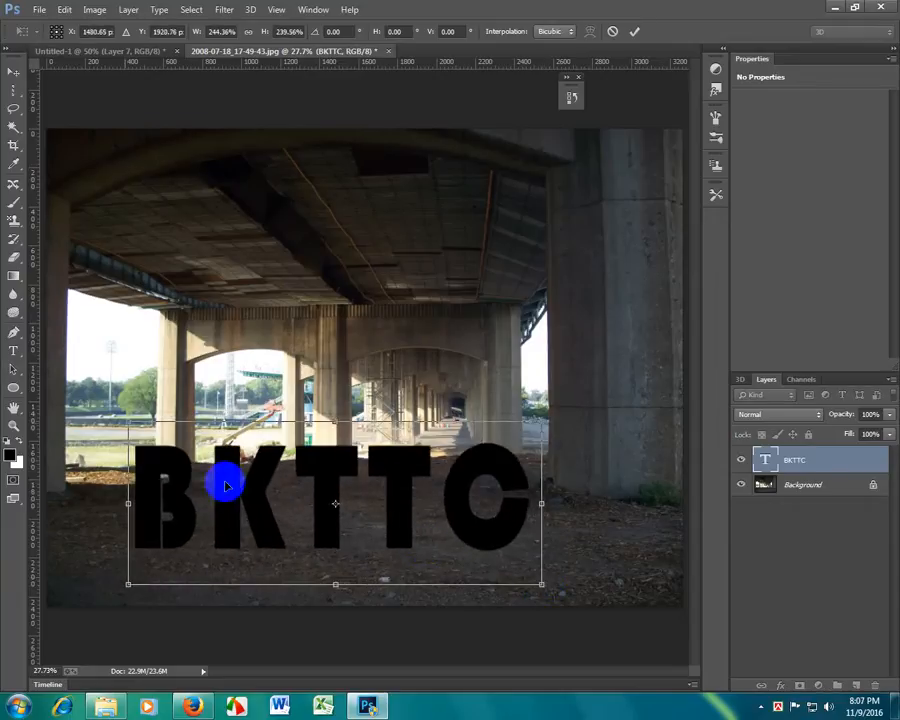
drag(491, 510, 491, 474)
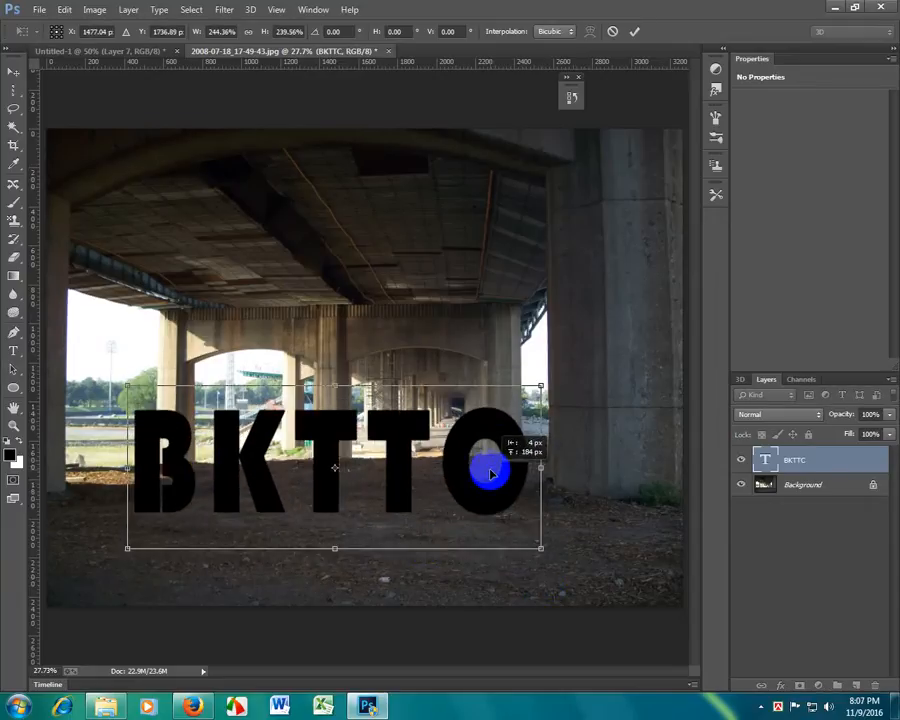
key(Return)
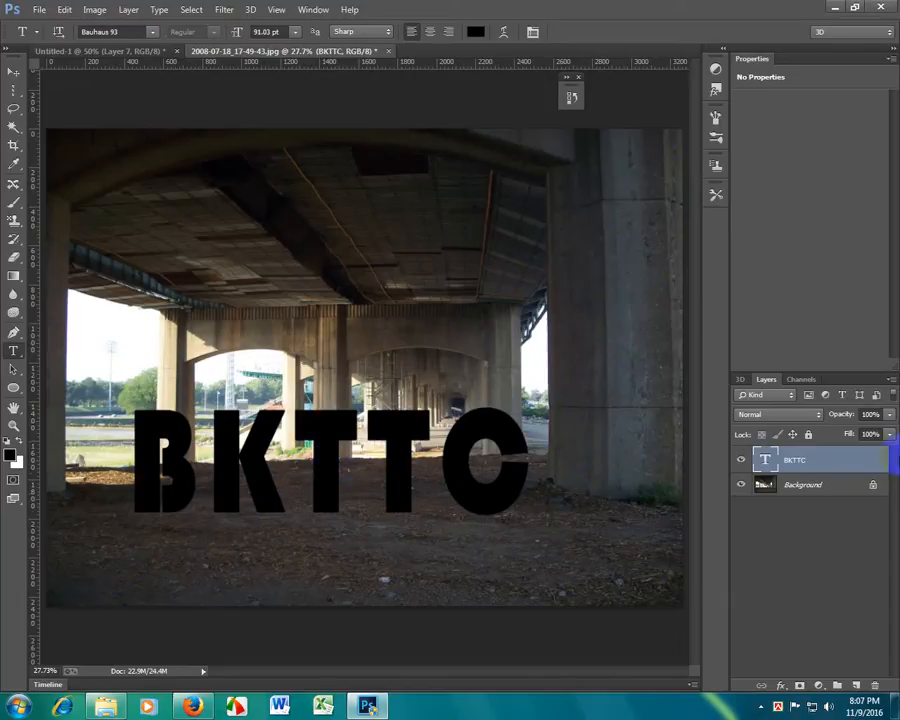
Step: Create a 3D extrusion from the BKTTC text layer and orbit the view until the left sides of the letters show
right_click(793, 464)
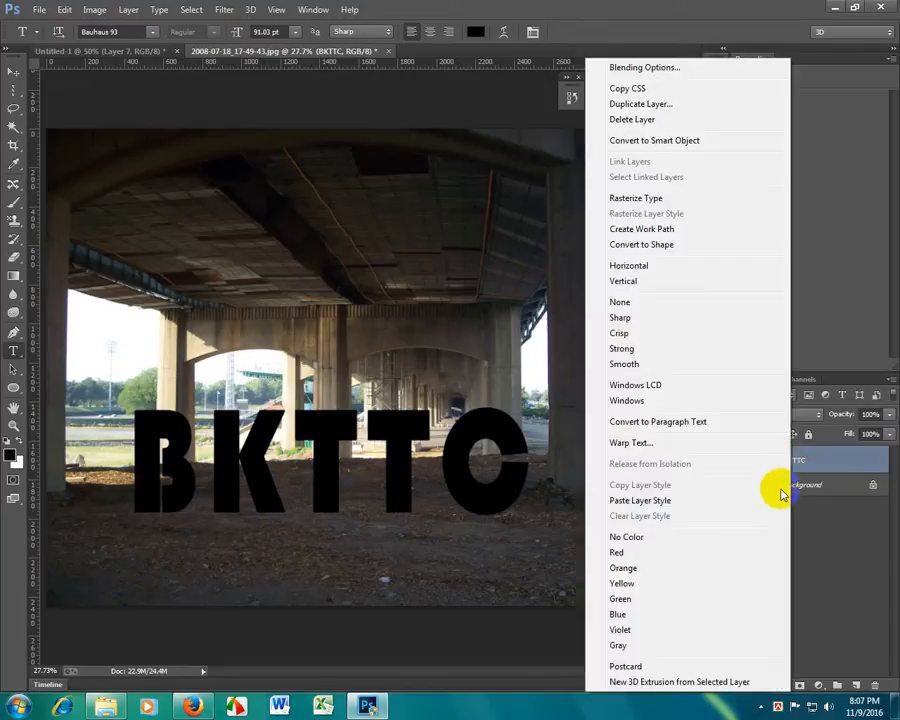
click(680, 682)
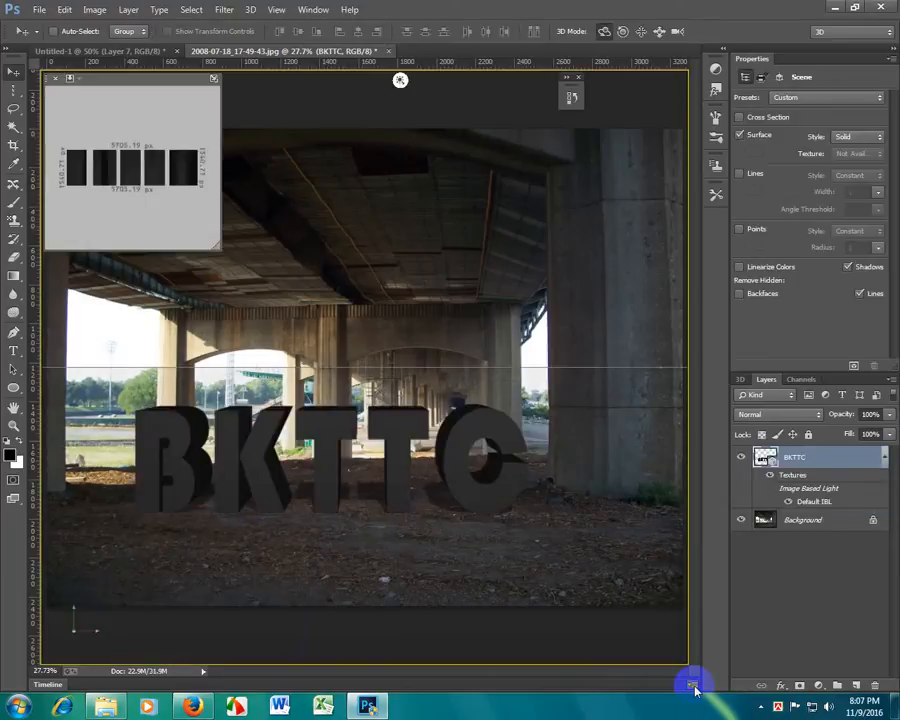
drag(434, 508, 531, 542)
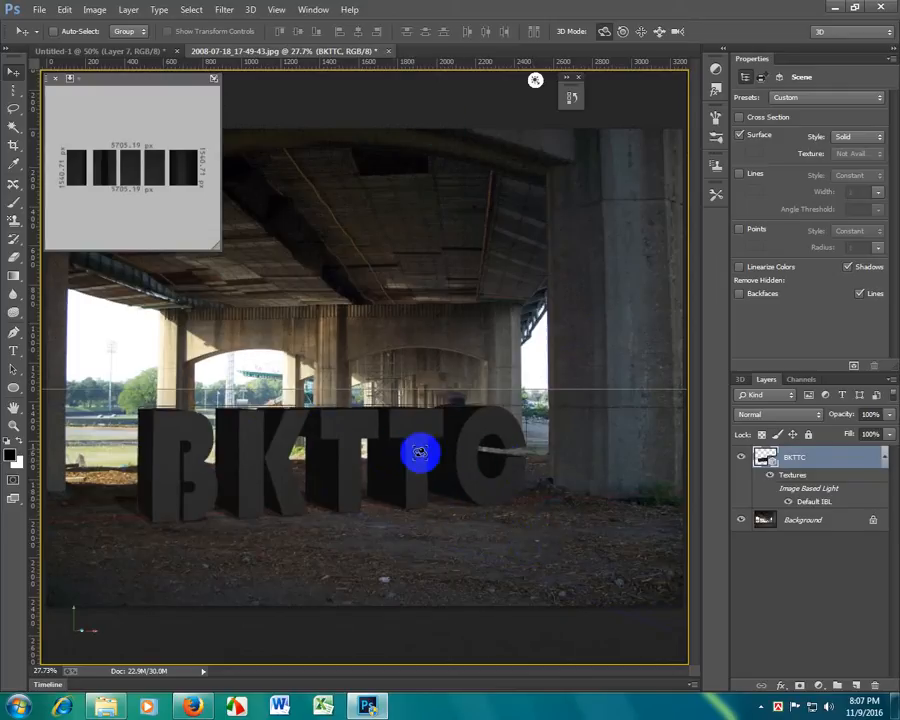
mouse_move(420, 453)
mouse_down()
mouse_move(368, 421)
mouse_move(358, 498)
mouse_move(396, 370)
mouse_move(437, 503)
mouse_move(436, 472)
mouse_move(420, 467)
mouse_up()
mouse_move(417, 454)
mouse_down()
mouse_move(414, 444)
mouse_move(585, 407)
mouse_up()
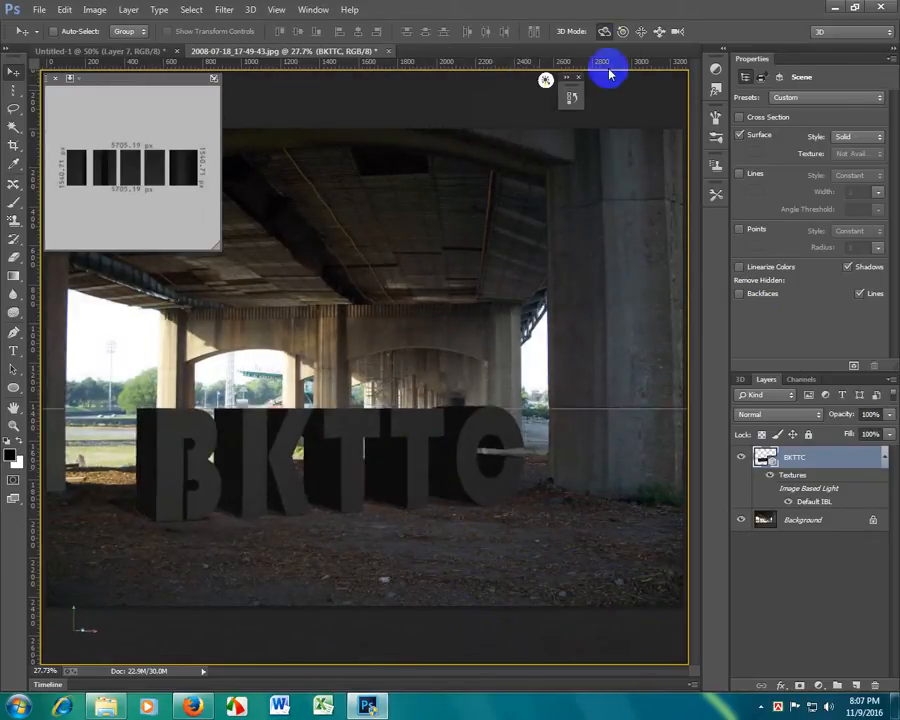
Step: Roll the 3D view slightly and pan it so the BKTTC letters sit lower on the ground
click(622, 31)
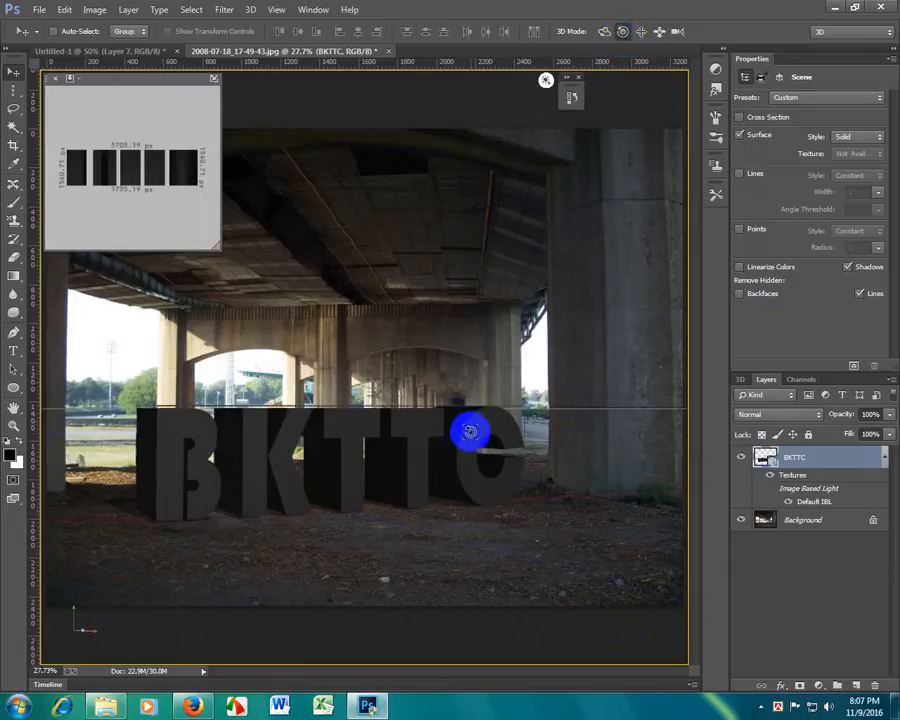
mouse_move(470, 432)
mouse_down()
mouse_move(450, 456)
mouse_move(416, 468)
mouse_move(486, 410)
mouse_move(495, 328)
mouse_move(450, 434)
mouse_move(478, 426)
mouse_move(467, 441)
mouse_up()
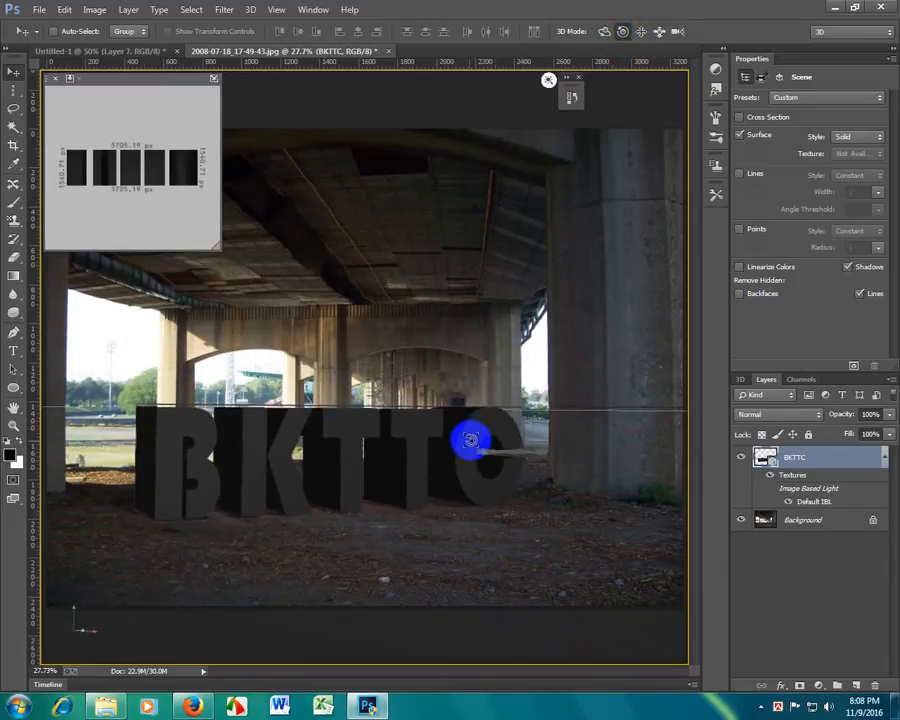
click(641, 31)
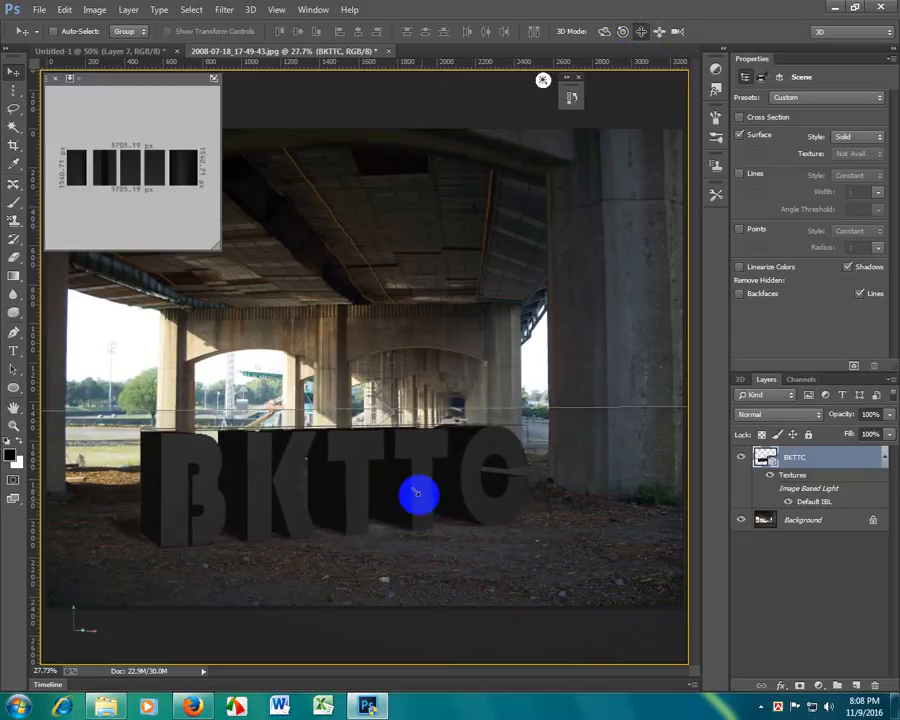
drag(416, 492, 418, 490)
Step: Slide the 3D view to bring the BKTTC letters closer, and orbit slightly to a flatter viewing angle
click(658, 33)
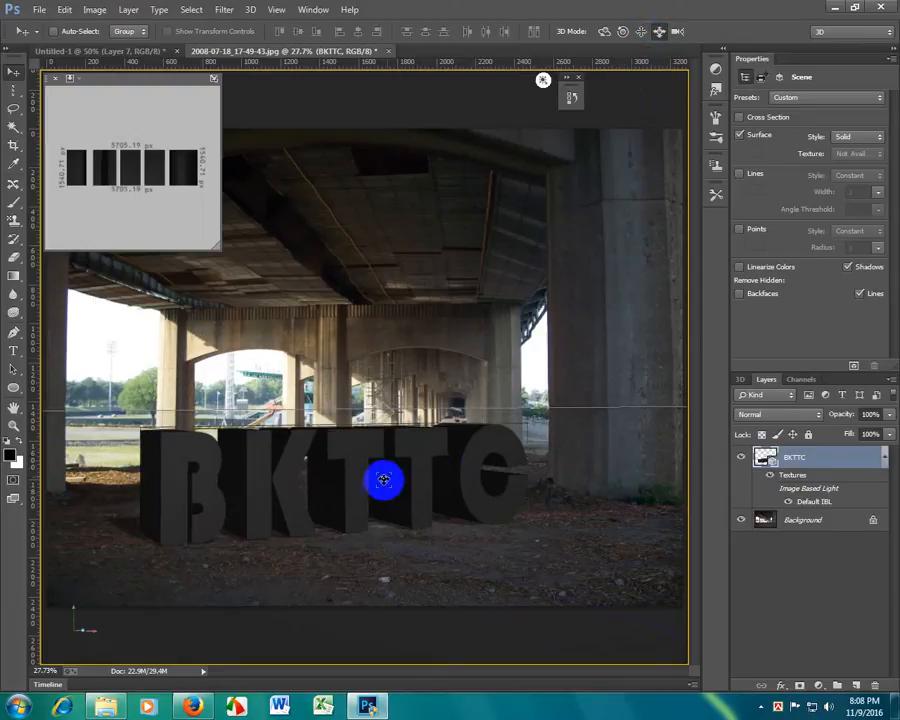
drag(316, 477, 408, 447)
click(677, 32)
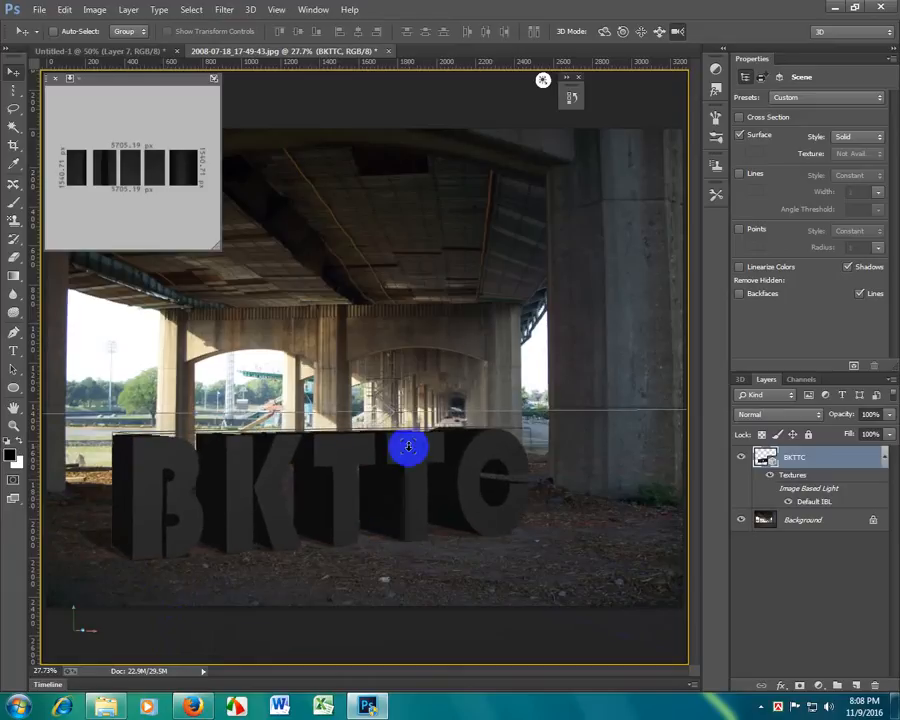
click(604, 31)
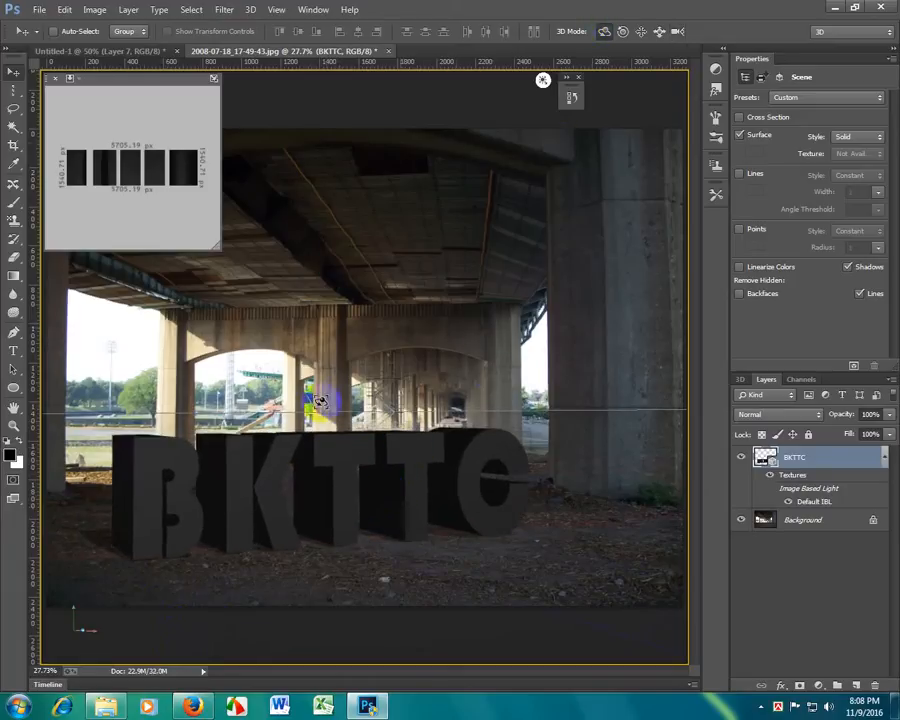
mouse_move(466, 482)
mouse_down()
mouse_move(494, 482)
mouse_move(462, 492)
mouse_move(474, 486)
mouse_move(466, 482)
mouse_up()
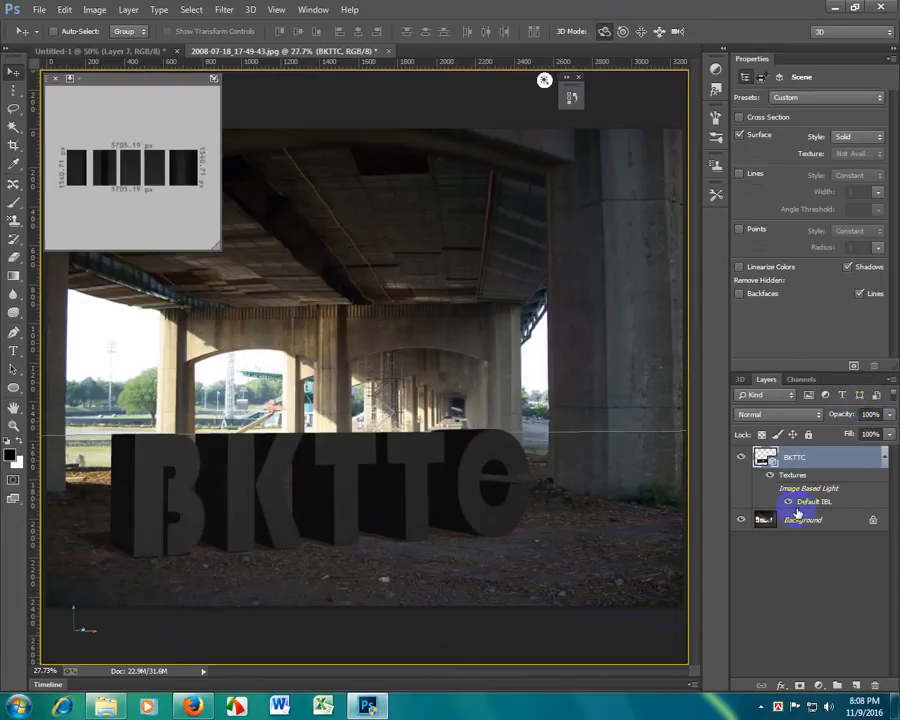
click(819, 98)
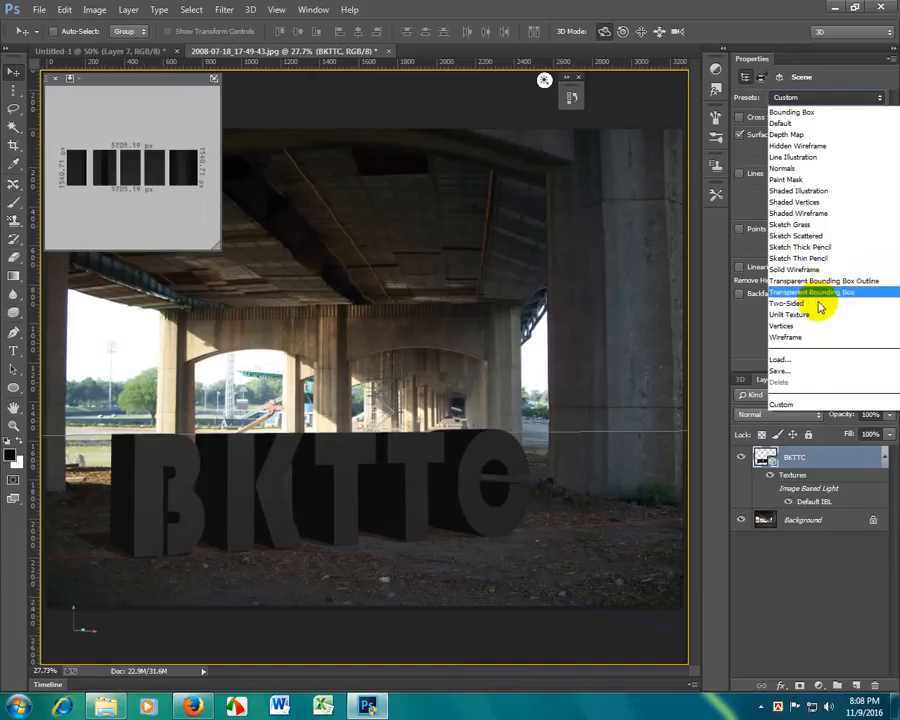
click(757, 83)
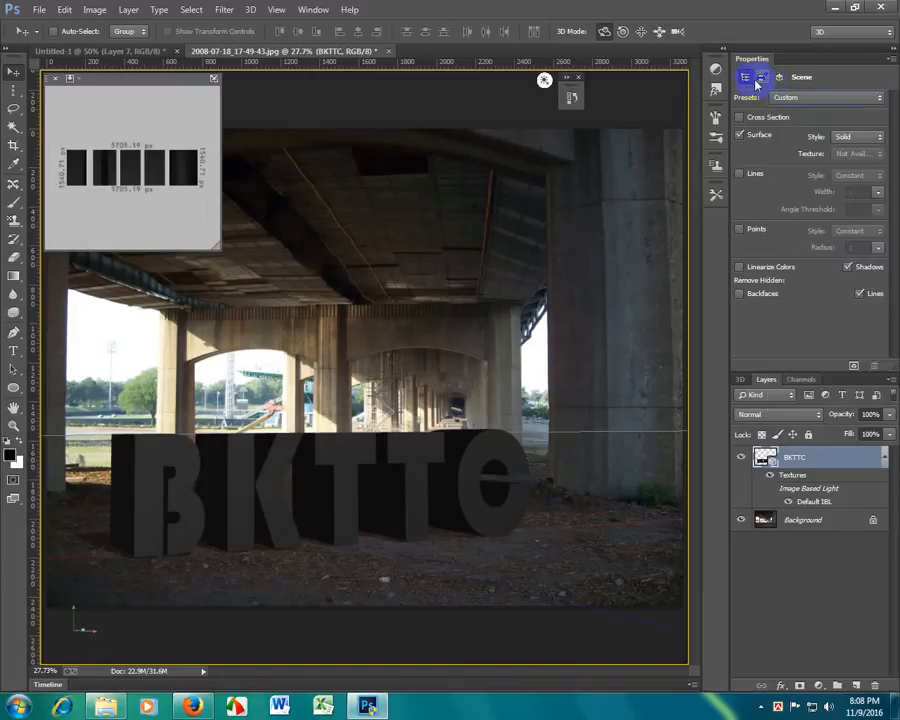
click(740, 381)
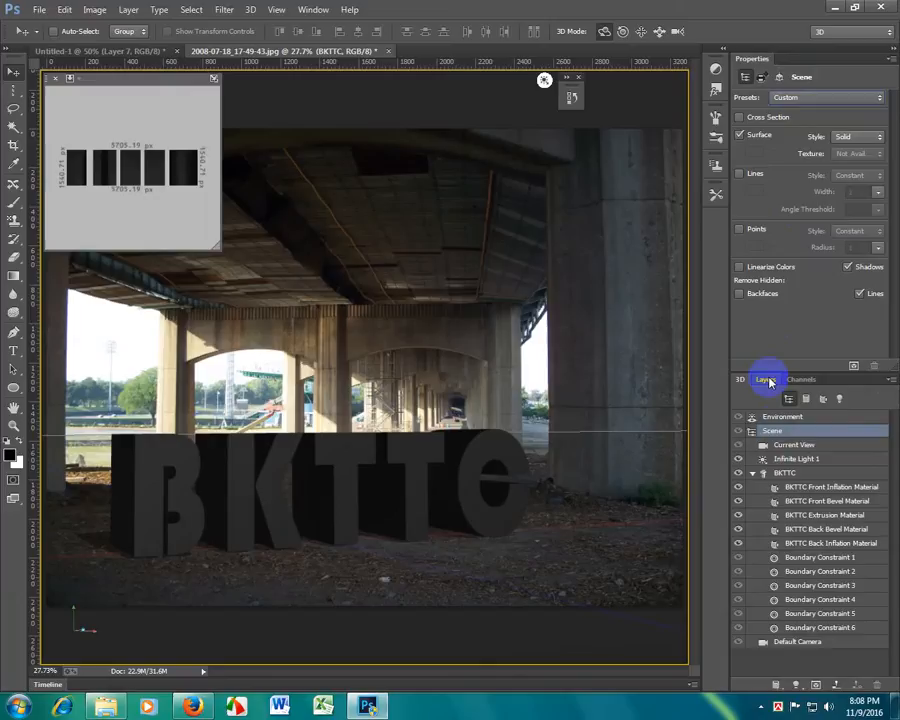
click(765, 380)
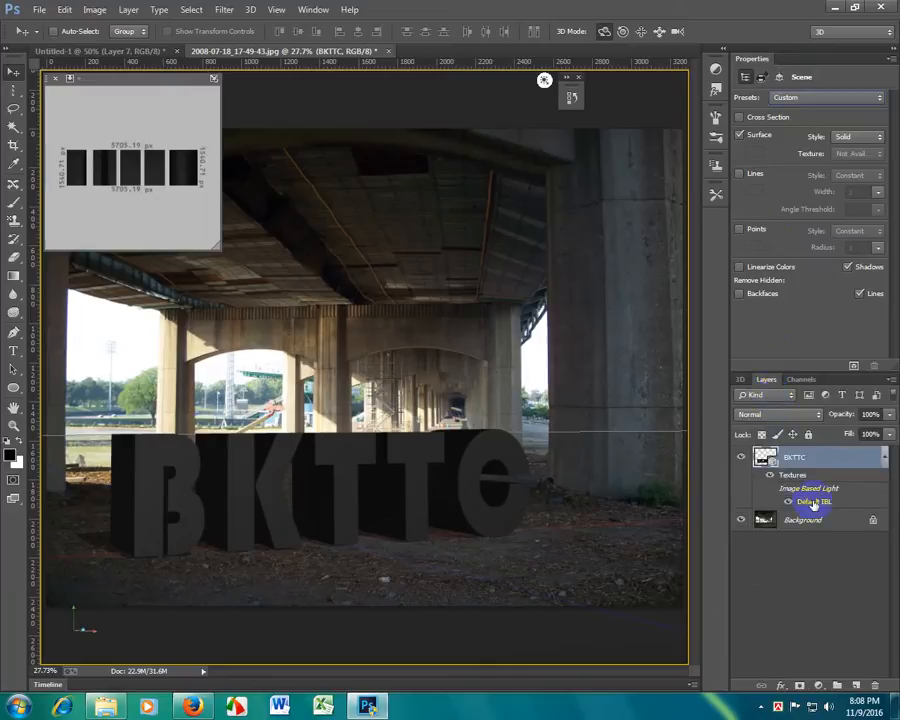
Step: Select Infinite Light 1 in the 3D scene and rotate it to a lower angle that lights the left sides of the letters
click(740, 381)
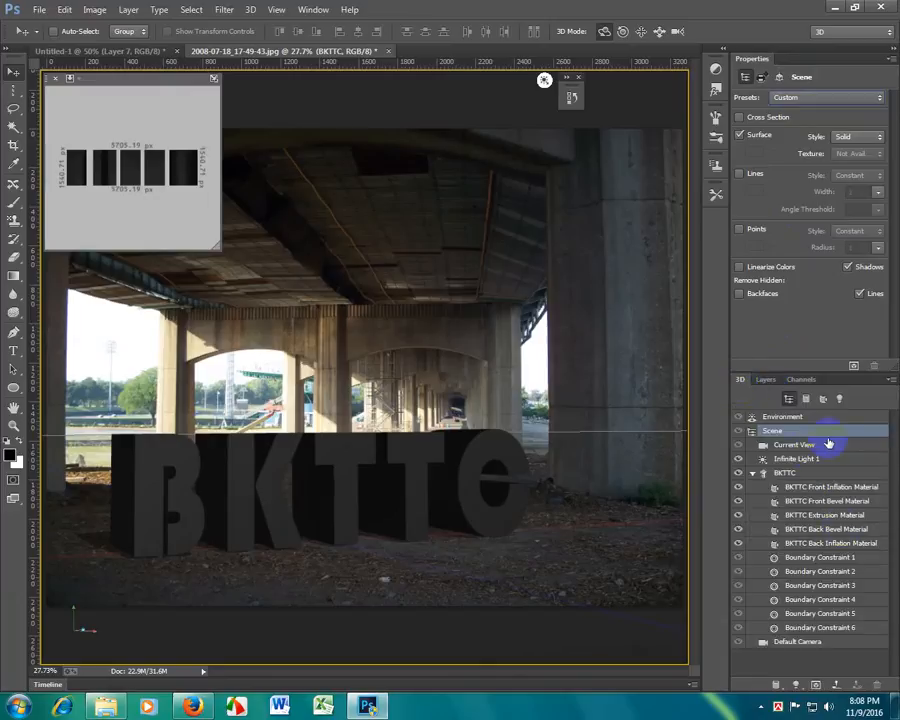
click(799, 460)
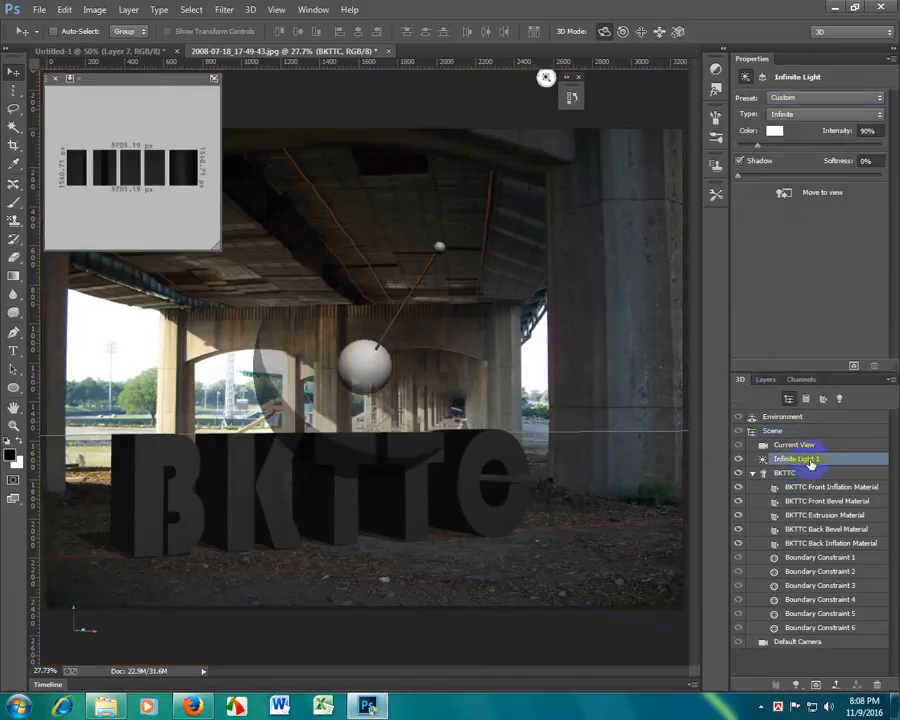
mouse_move(516, 293)
mouse_down()
mouse_move(438, 251)
mouse_move(446, 330)
mouse_move(464, 306)
mouse_move(454, 275)
mouse_move(382, 276)
mouse_move(397, 395)
mouse_move(400, 352)
mouse_move(350, 301)
mouse_move(307, 294)
mouse_move(275, 265)
mouse_move(235, 257)
mouse_move(151, 287)
mouse_move(221, 285)
mouse_move(289, 317)
mouse_move(364, 440)
mouse_move(398, 435)
mouse_move(401, 445)
mouse_move(410, 355)
mouse_move(448, 356)
mouse_up()
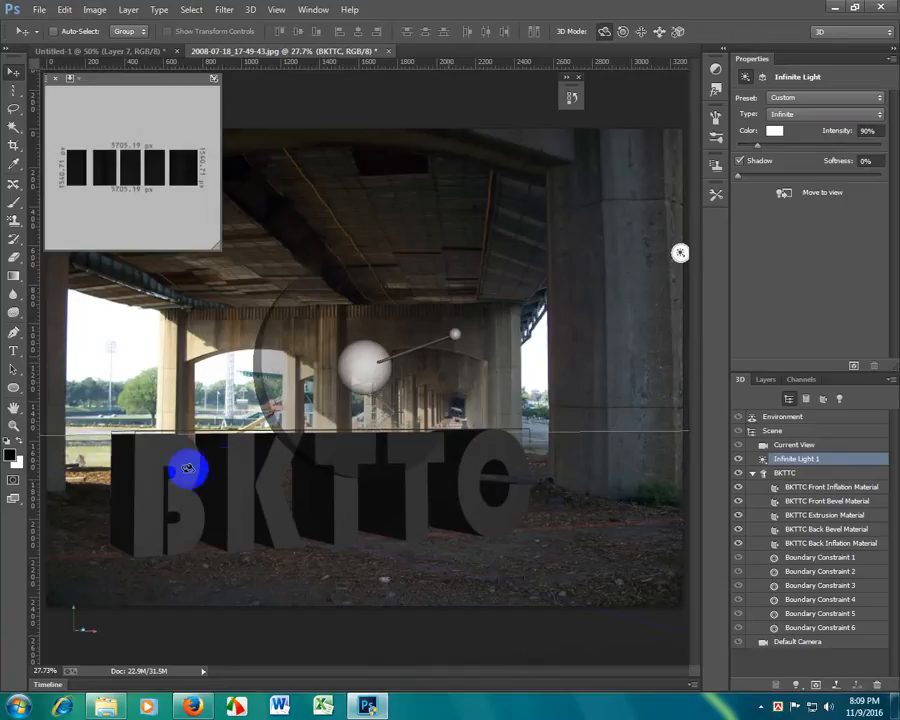
Step: Apply the red brick preset to the BKTTC Front Inflation Material so it covers the letter fronts
click(823, 490)
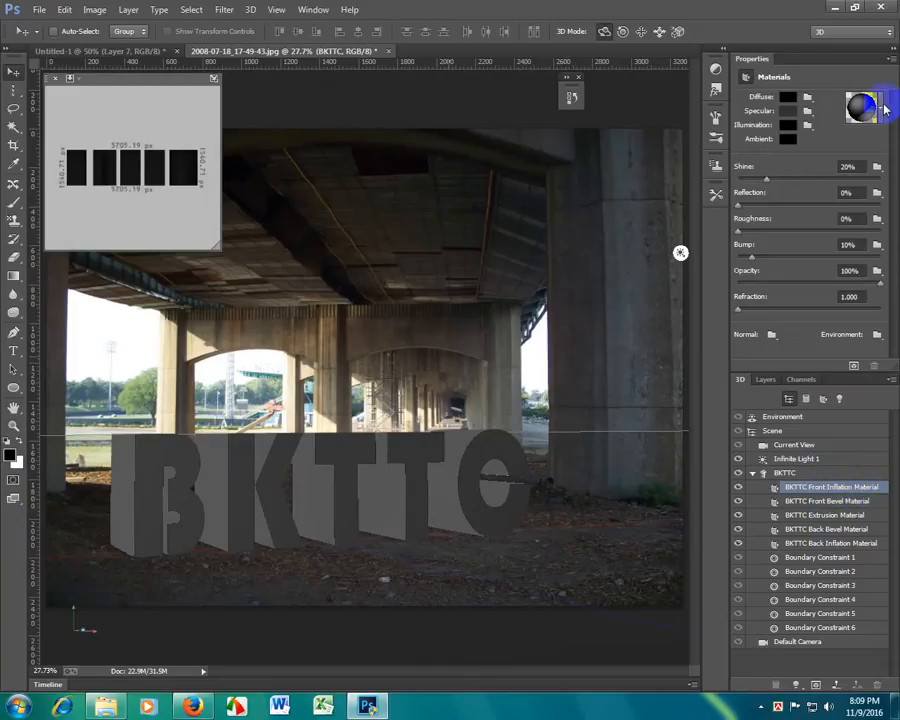
click(884, 108)
scroll(795, 183, down, 3)
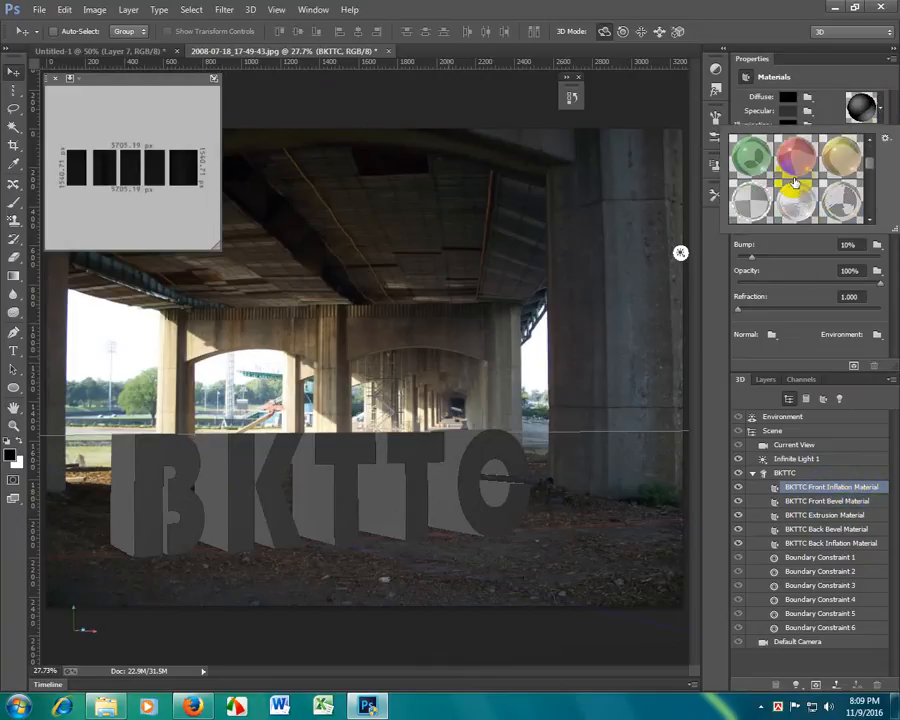
scroll(795, 183, down, 6)
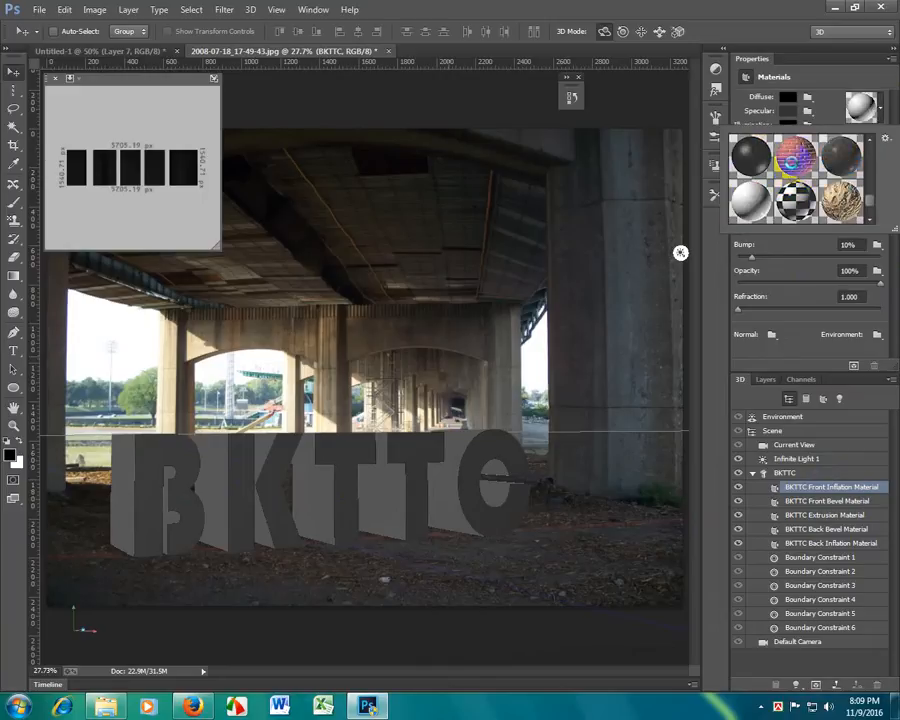
click(795, 165)
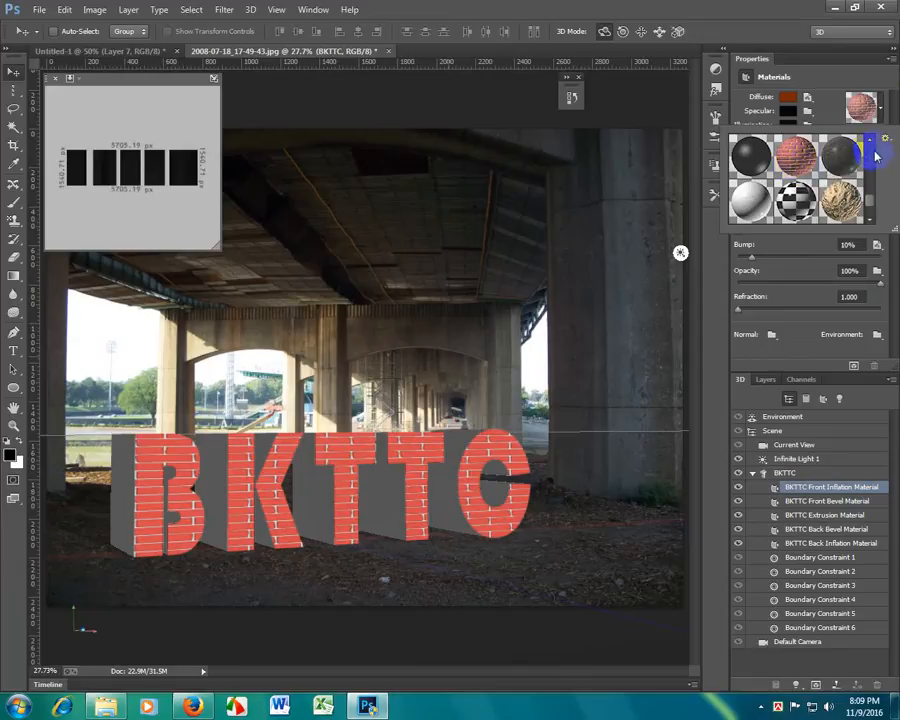
click(508, 433)
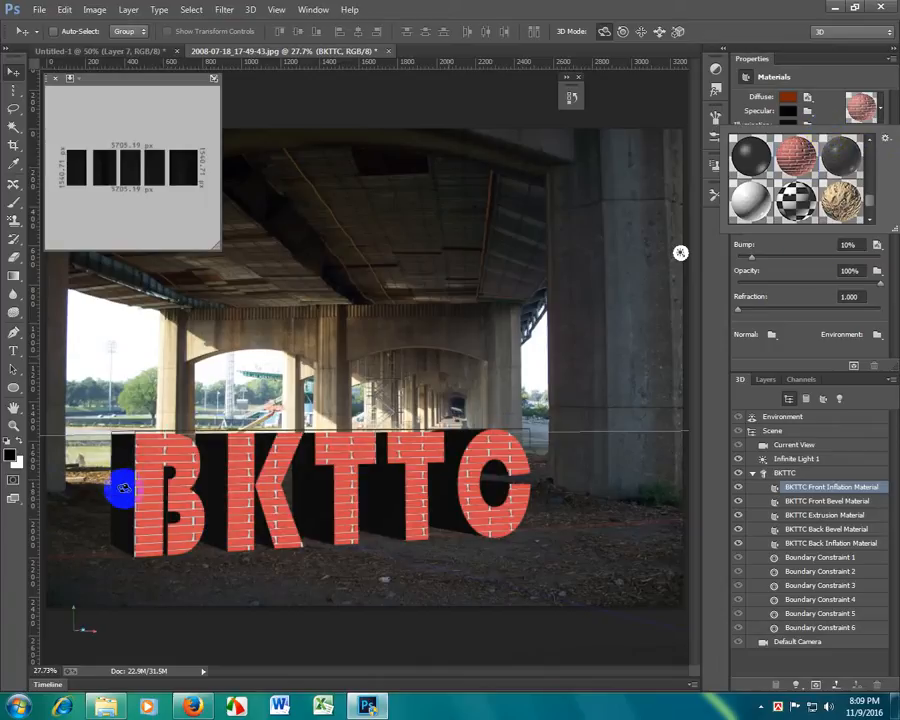
scroll(854, 188, down, 6)
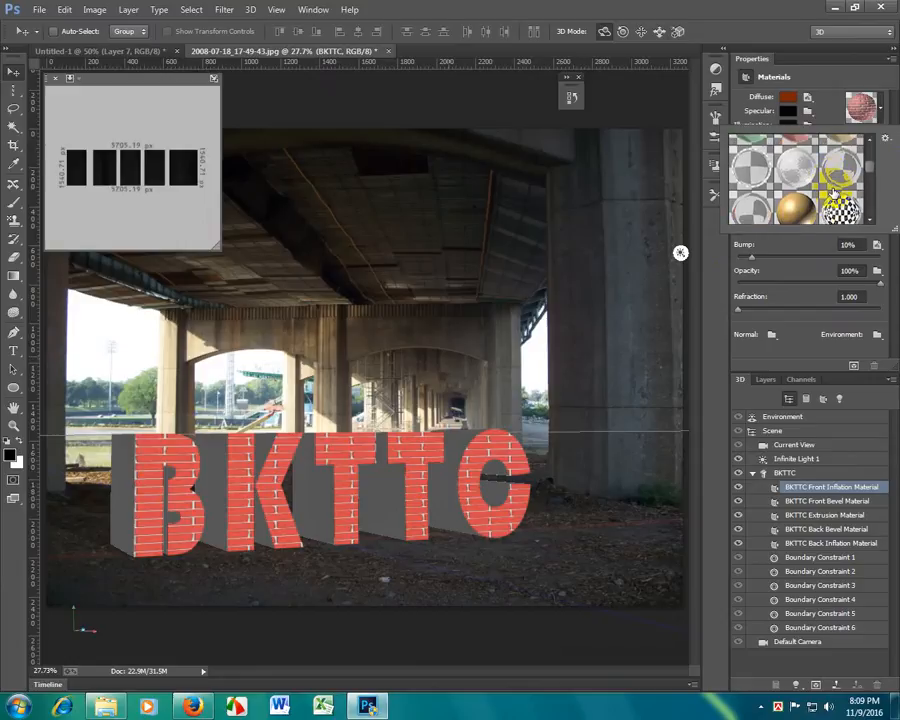
scroll(845, 185, up, 4)
click(891, 110)
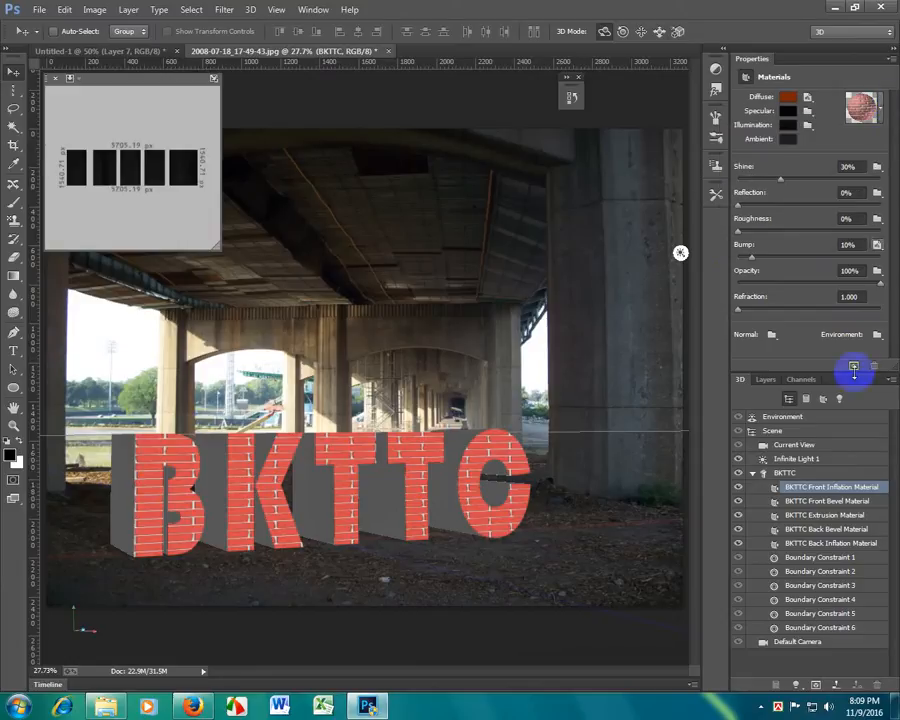
Step: Set the front inflation material's shine to 39% and its diffuse color to dark green with hue 114°
drag(784, 182, 820, 175)
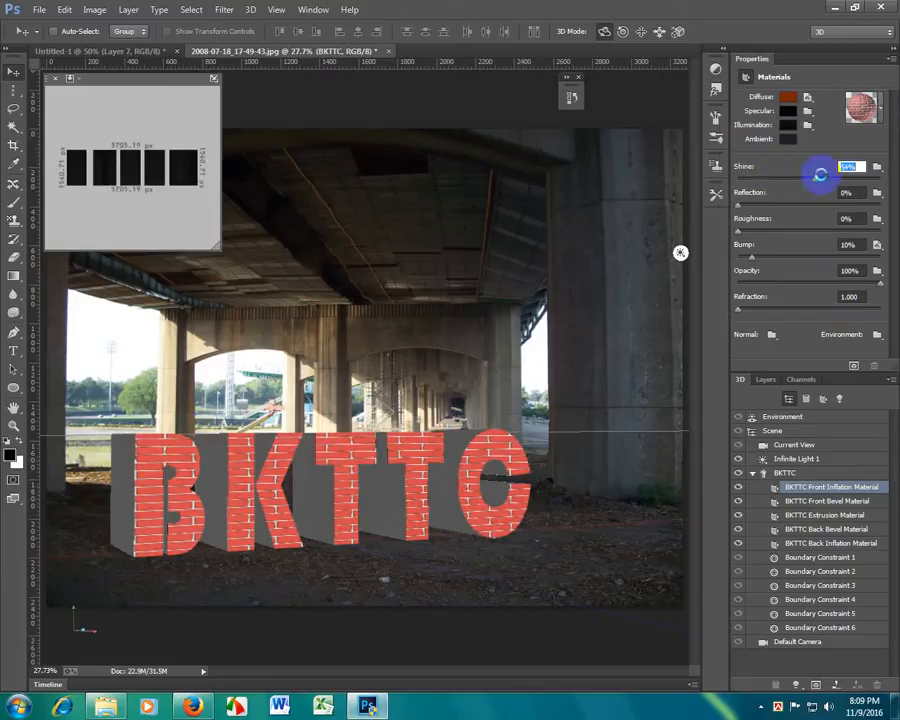
drag(755, 181, 812, 173)
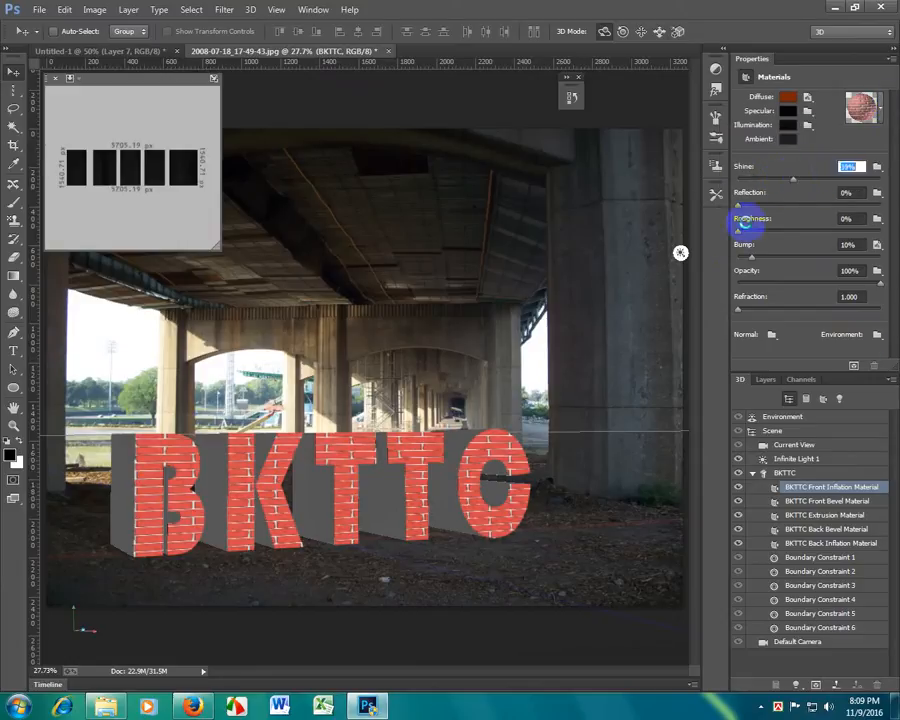
click(789, 100)
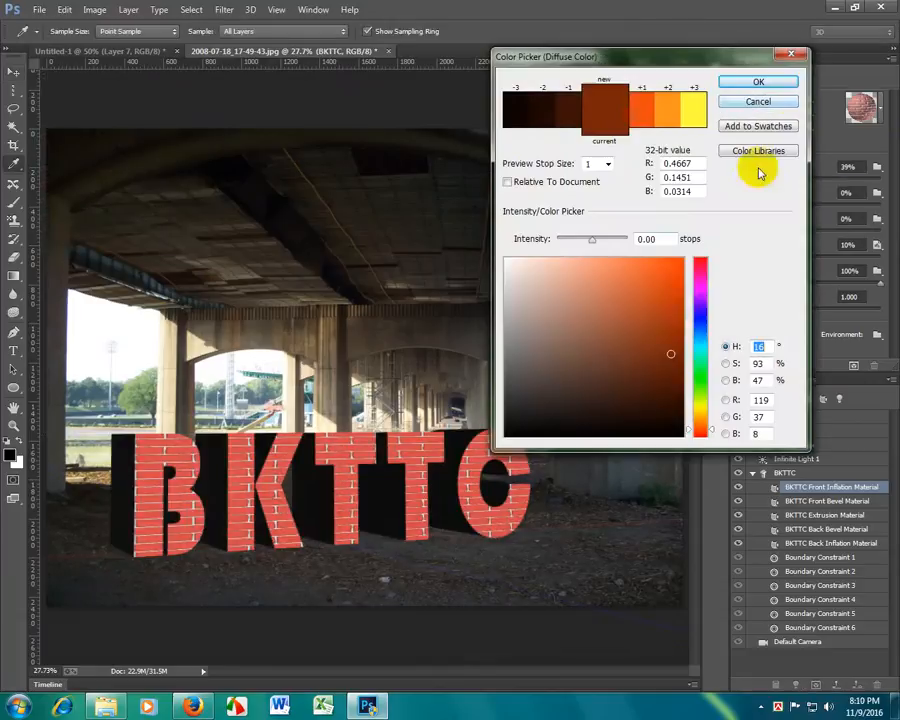
click(699, 310)
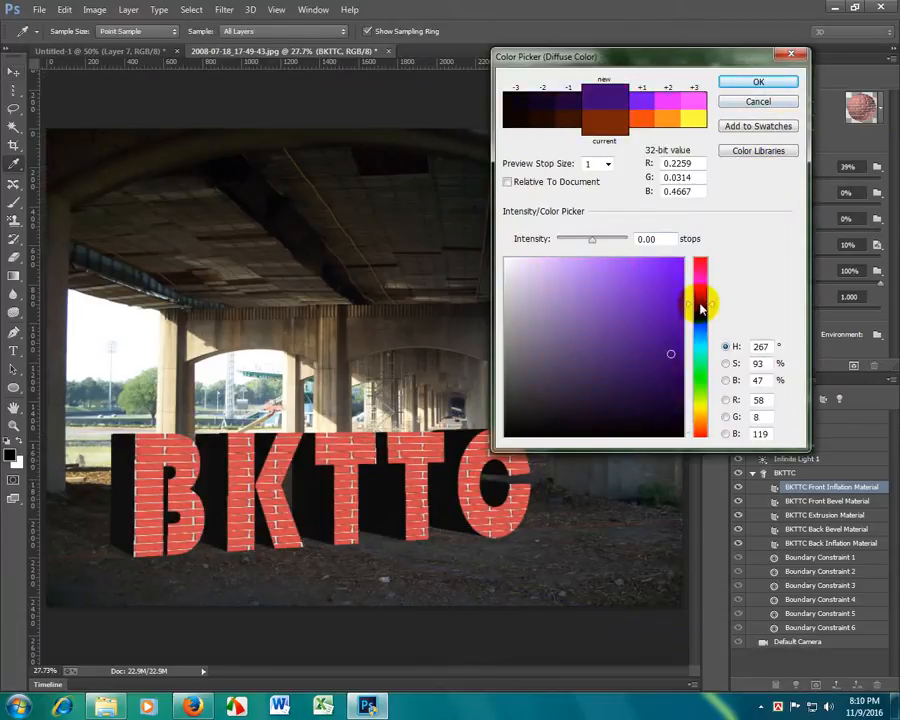
mouse_move(699, 310)
mouse_down()
mouse_move(700, 288)
mouse_move(700, 380)
mouse_up()
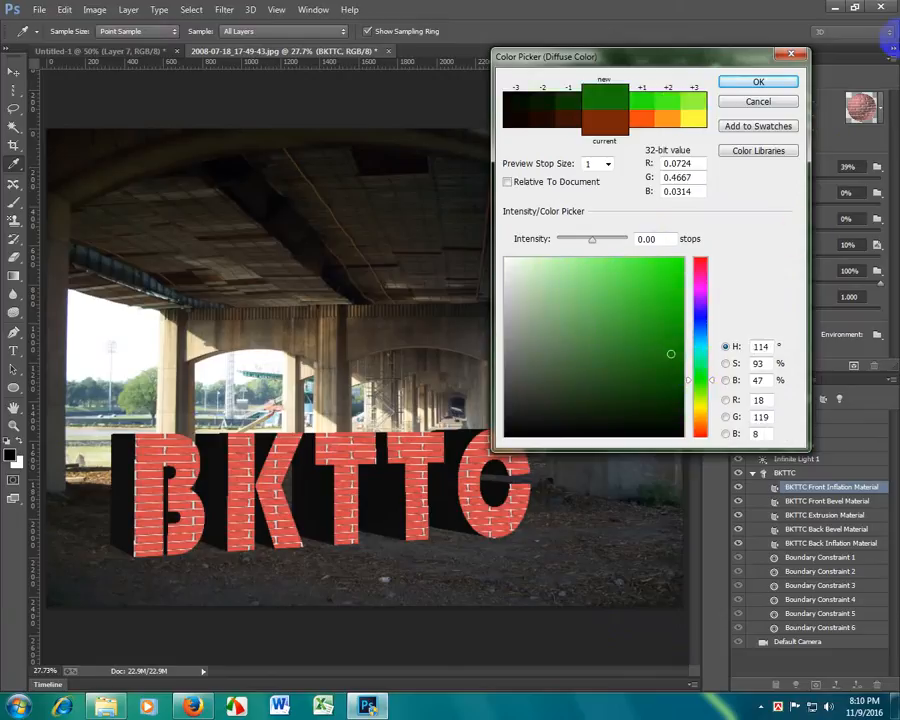
click(757, 82)
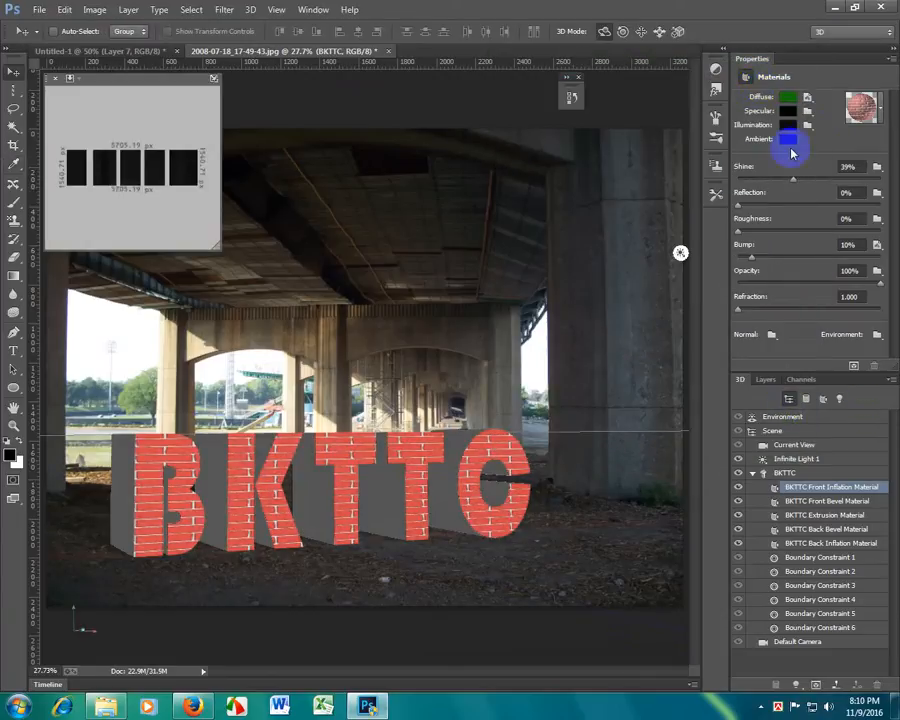
Step: Keep the green diffuse color and set the specular color's hue to 106° for the front inflation material
click(789, 97)
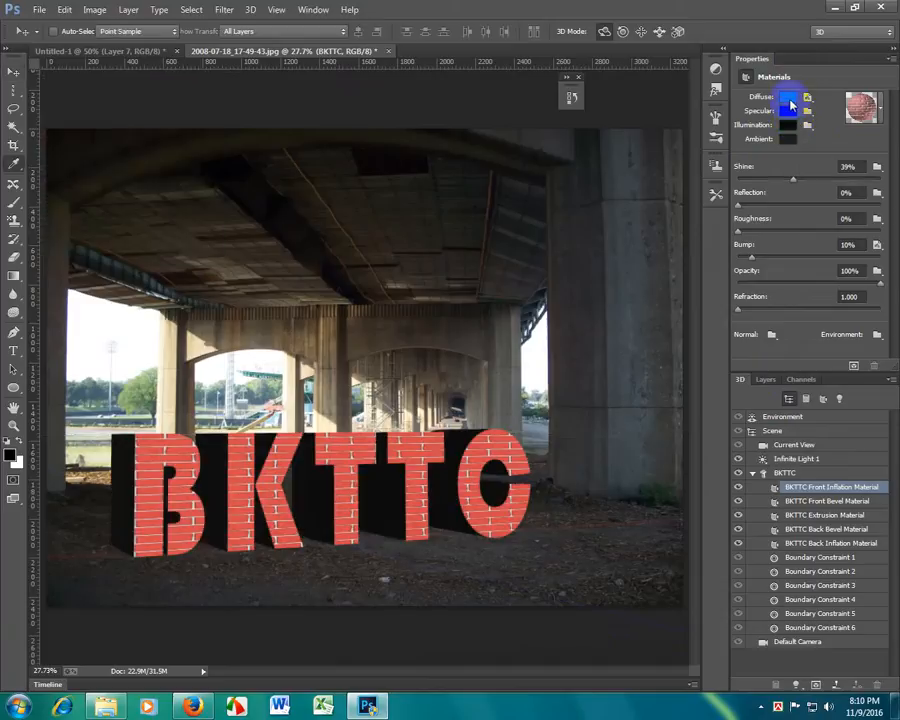
click(775, 83)
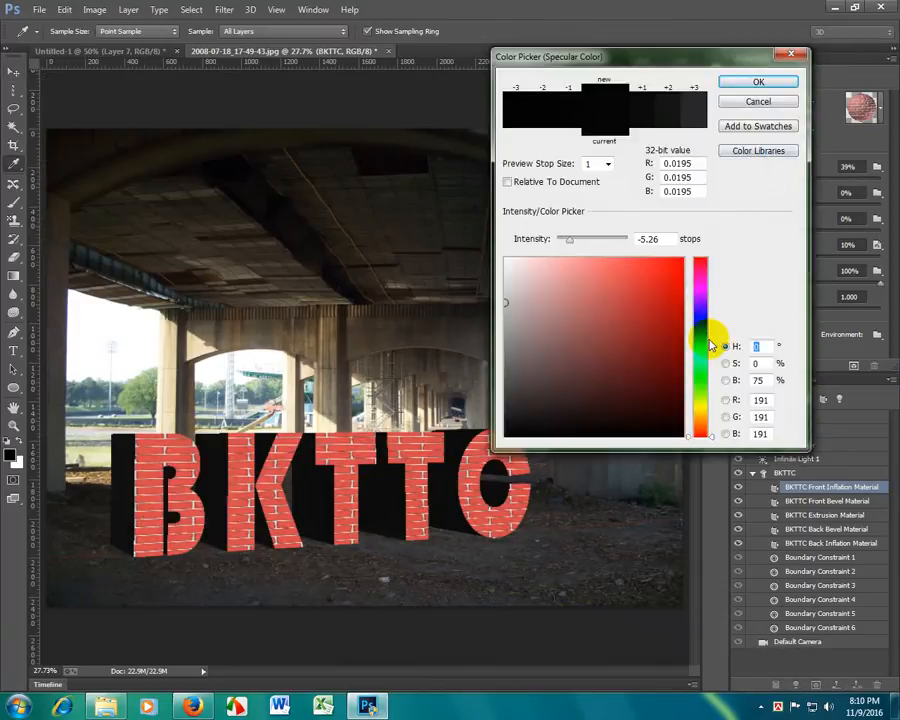
click(700, 323)
click(700, 384)
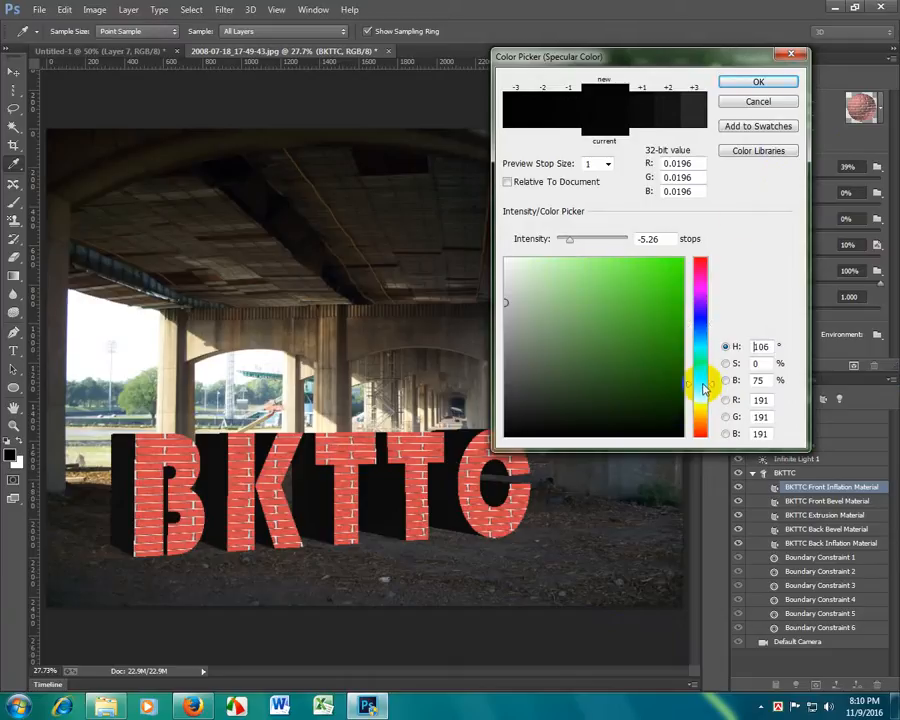
click(757, 83)
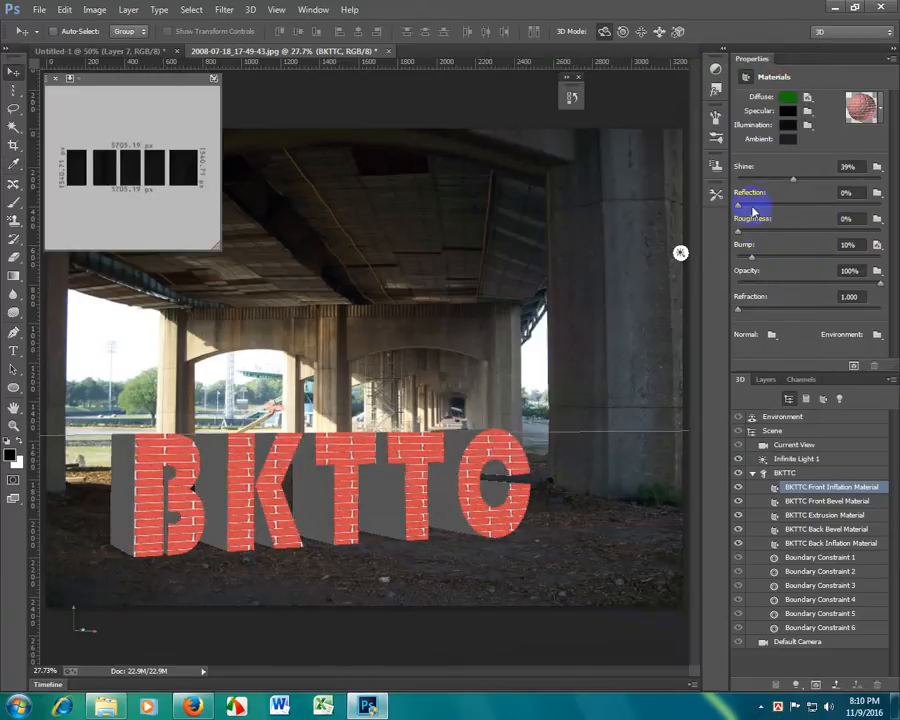
Step: Set the front inflation material's reflection to 42% and its illumination to a very dark blue
drag(740, 207, 796, 206)
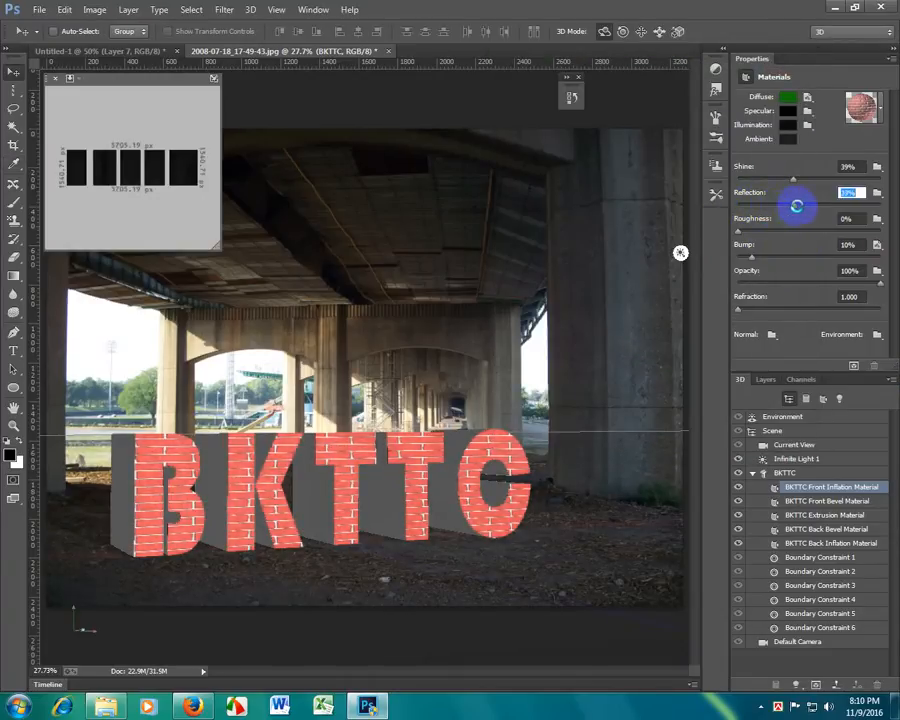
click(789, 136)
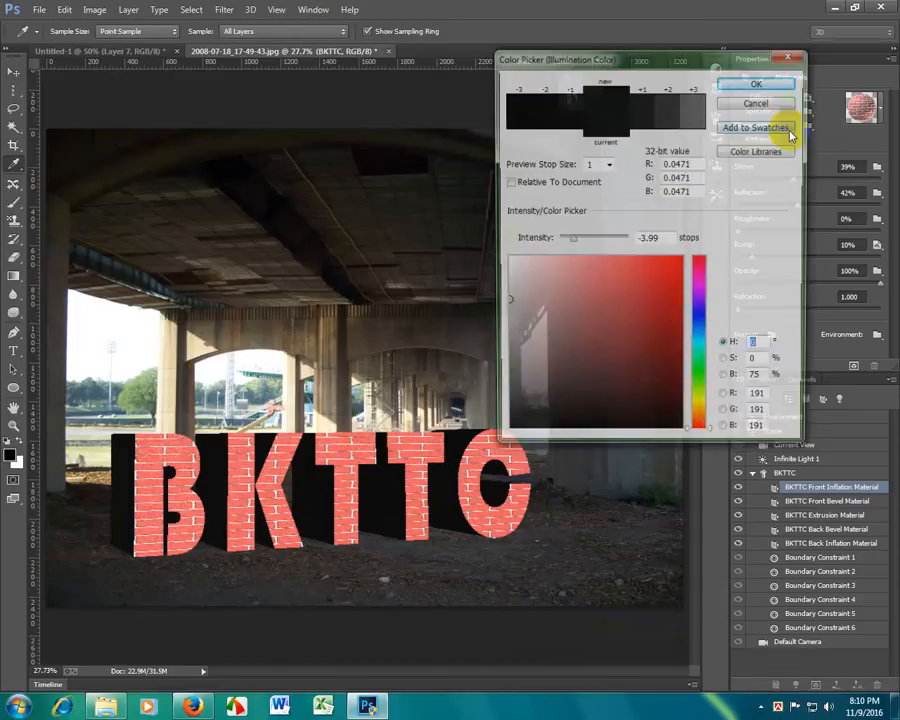
drag(666, 324, 700, 244)
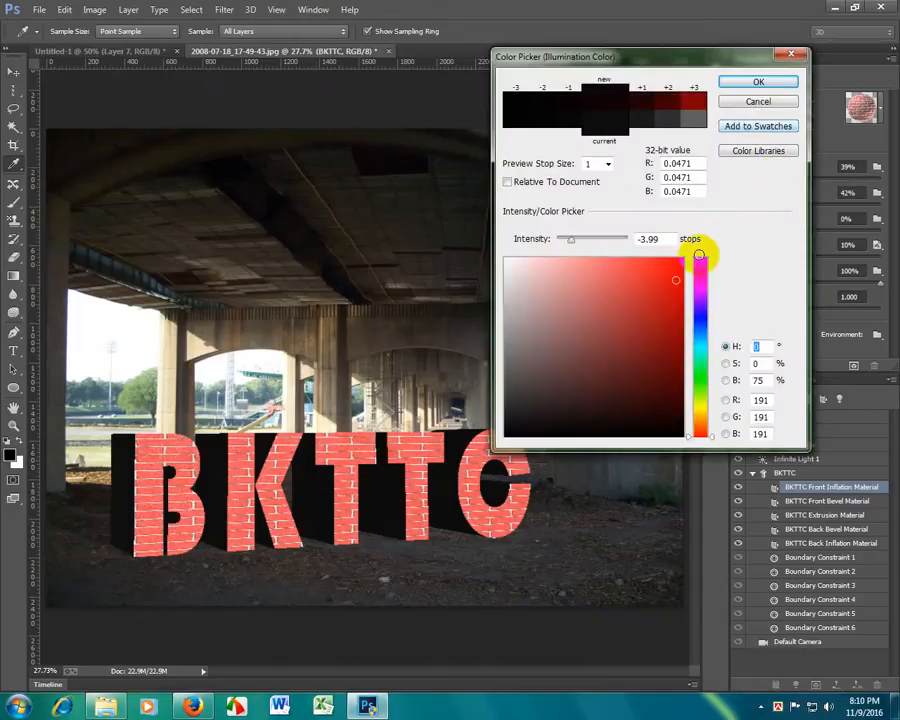
click(700, 320)
click(760, 82)
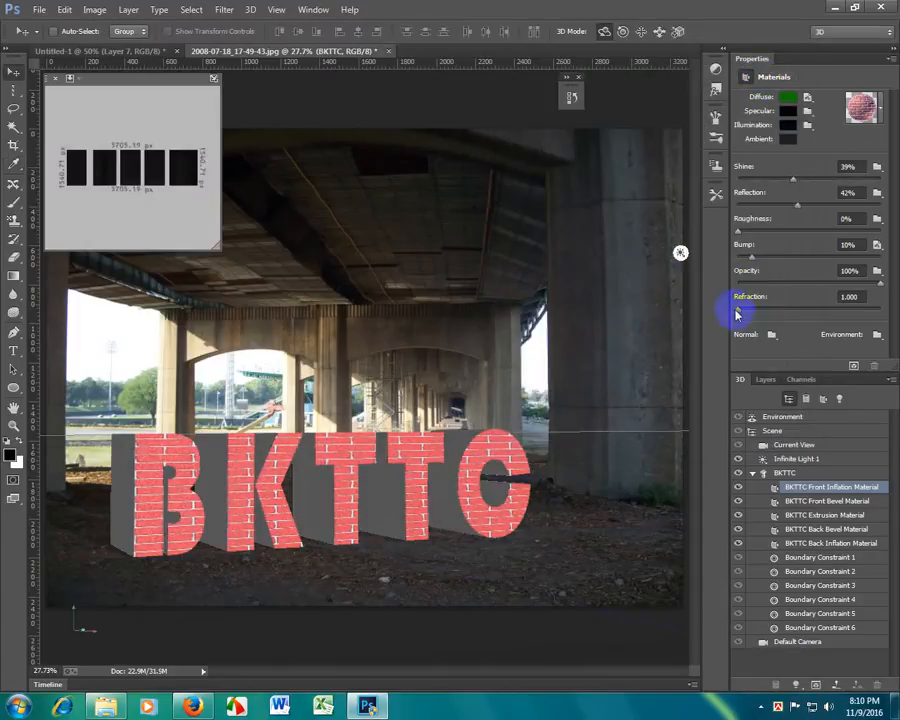
Step: Set the front inflation material's refraction to 1.493 and its bump to 2%
drag(737, 314, 772, 307)
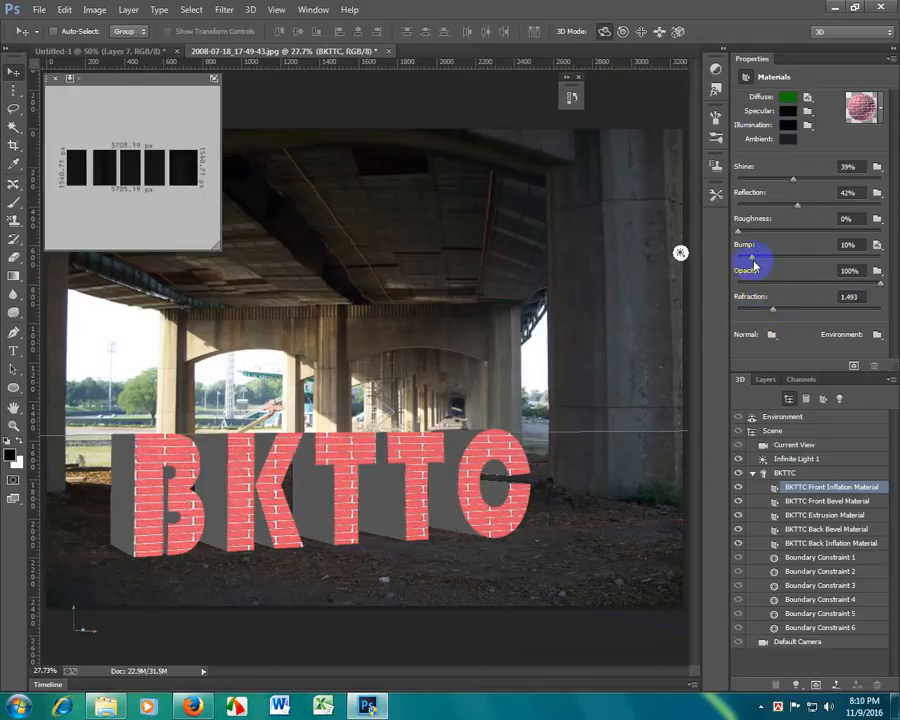
mouse_move(755, 265)
mouse_down()
mouse_move(781, 256)
mouse_move(737, 262)
mouse_up()
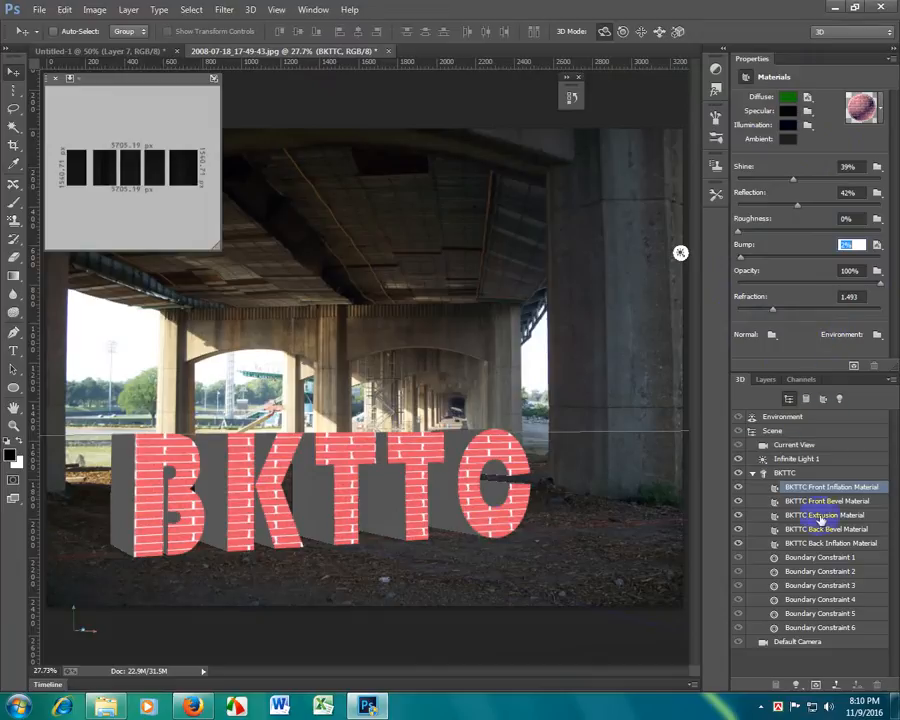
Step: Select the BKTTC Front Bevel Material and browse the available material presets for it
click(830, 502)
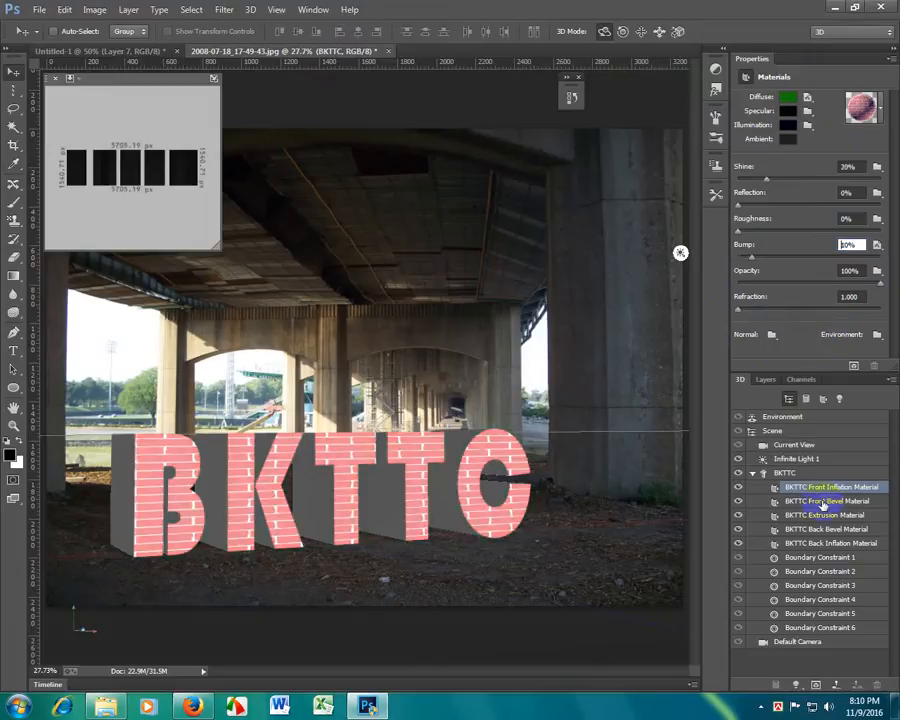
click(882, 112)
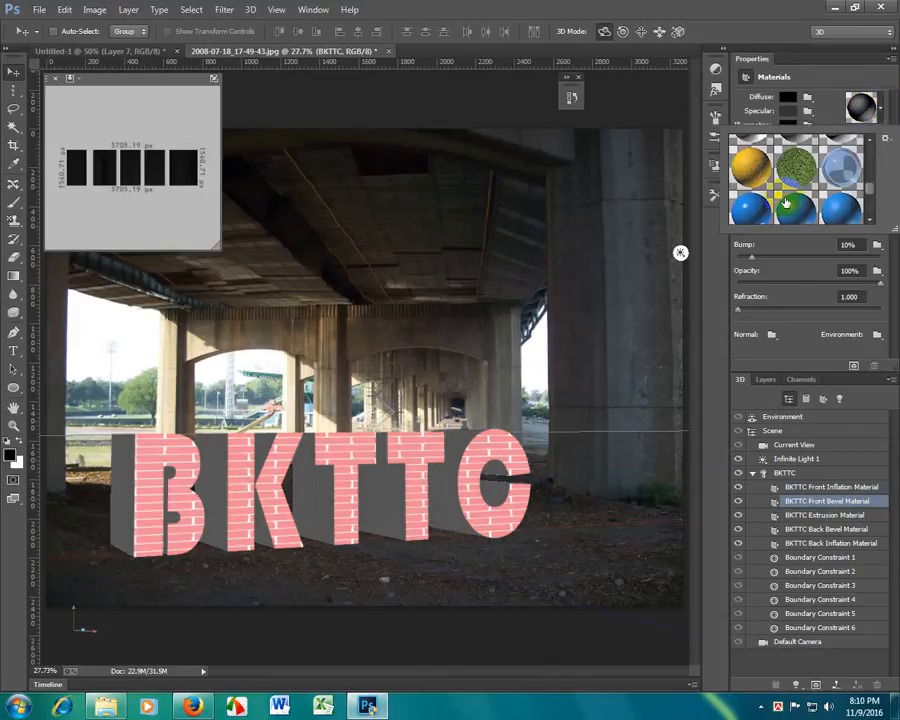
scroll(785, 207, down, 4)
scroll(785, 207, down, 6)
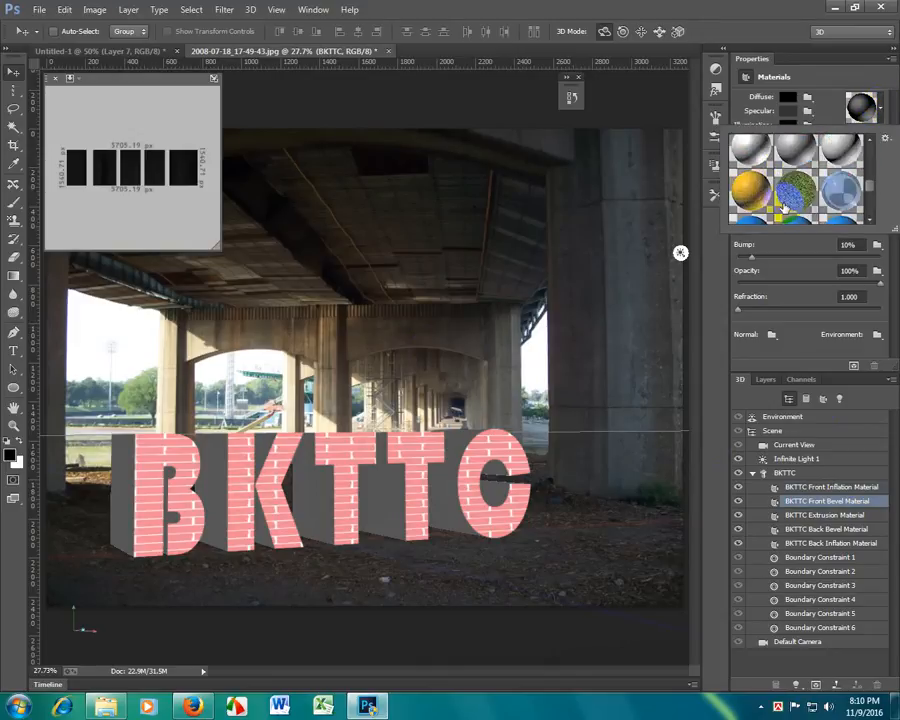
scroll(785, 207, down, 2)
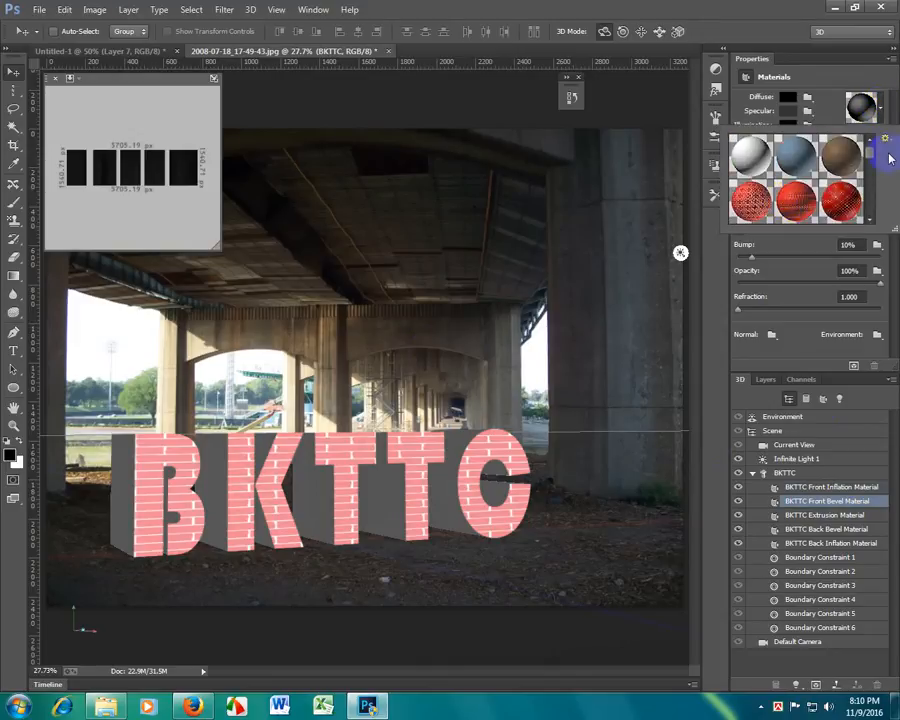
click(884, 139)
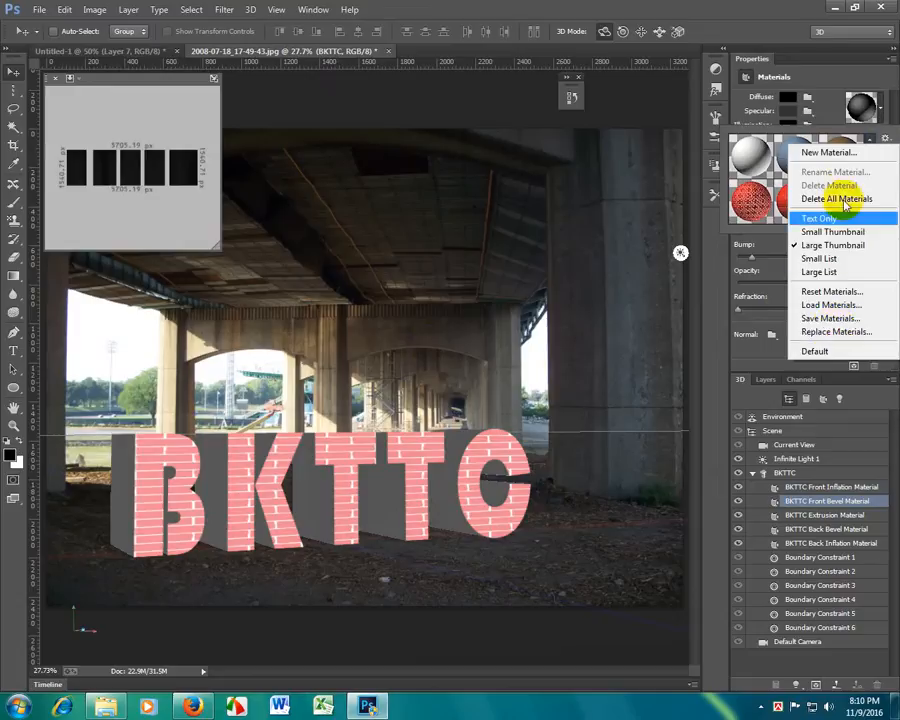
click(843, 306)
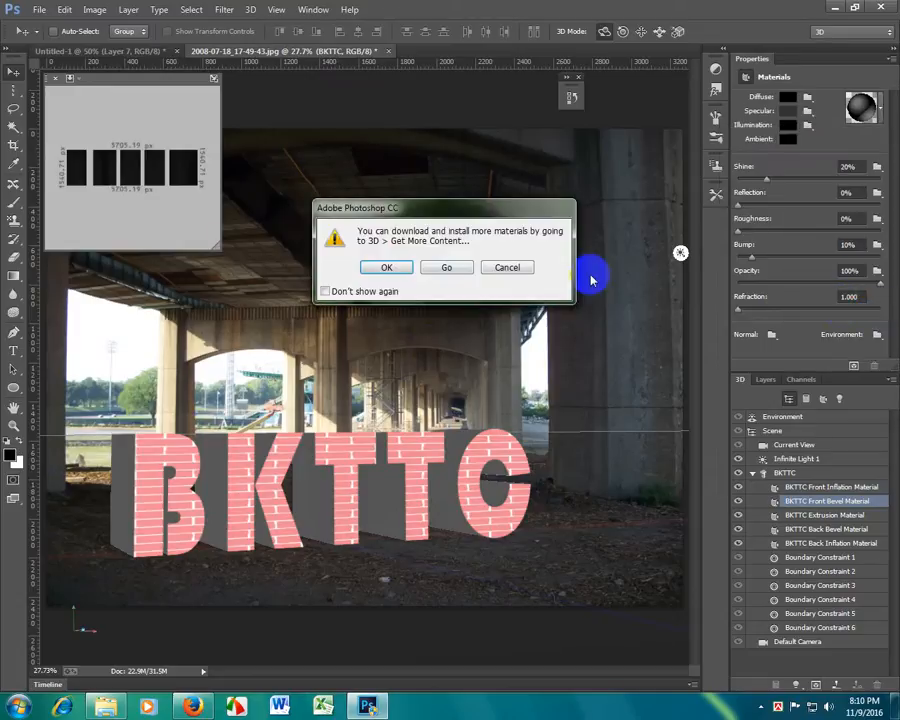
click(390, 268)
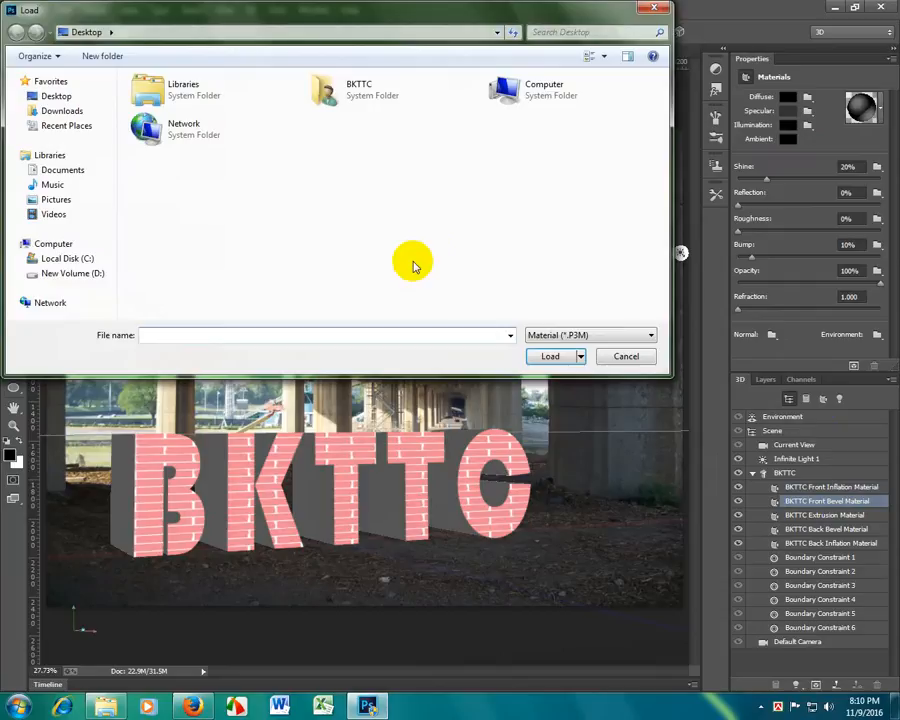
click(622, 358)
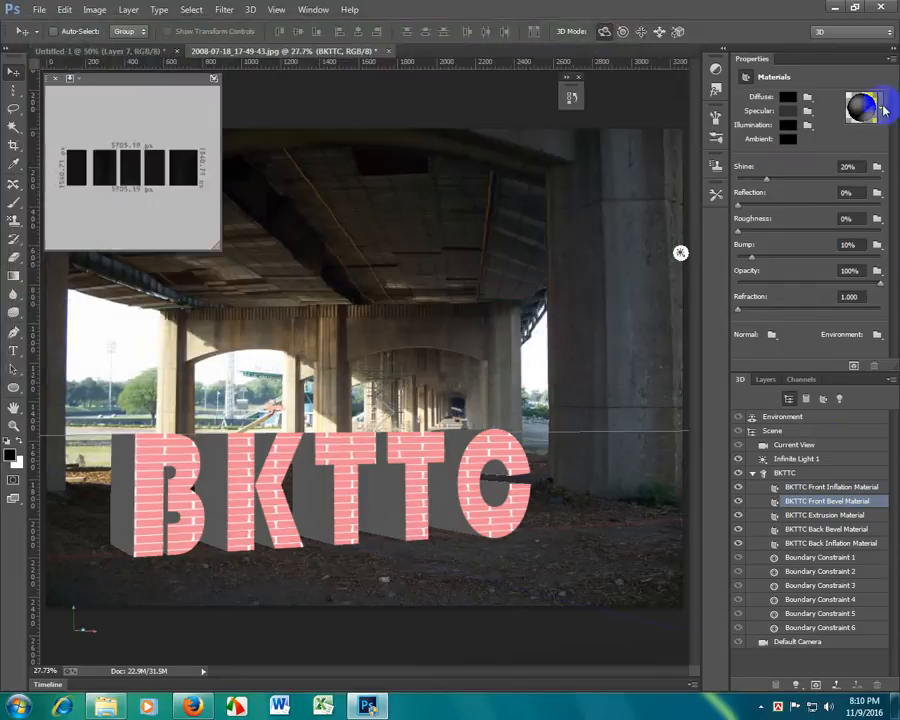
Step: Apply the pale beige textured preset, found just below the white one, to the BKTTC Front Bevel Material
click(878, 104)
scroll(824, 197, down, 5)
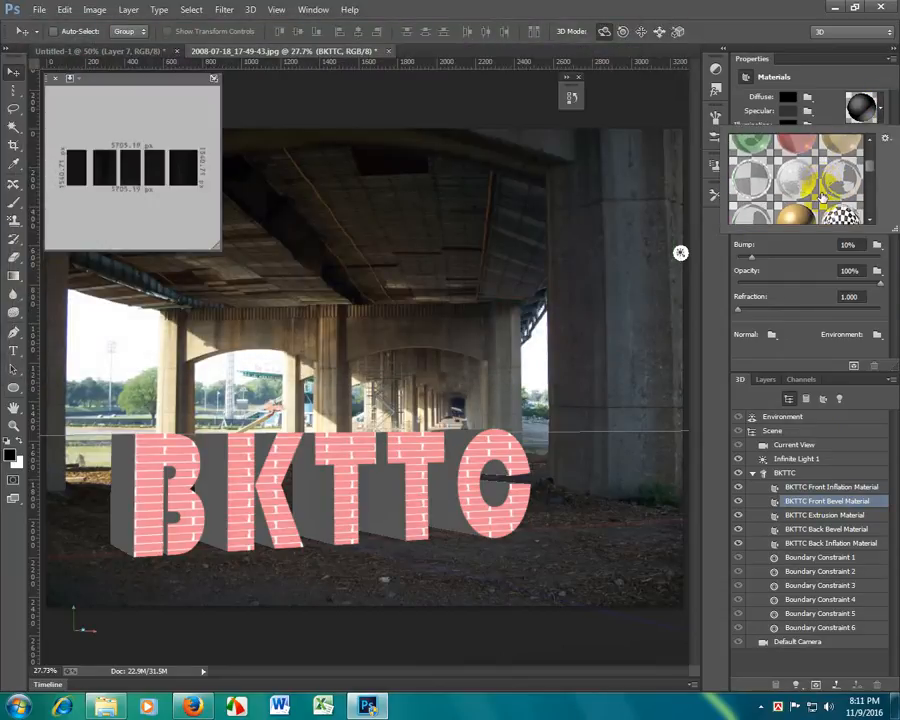
scroll(824, 197, down, 8)
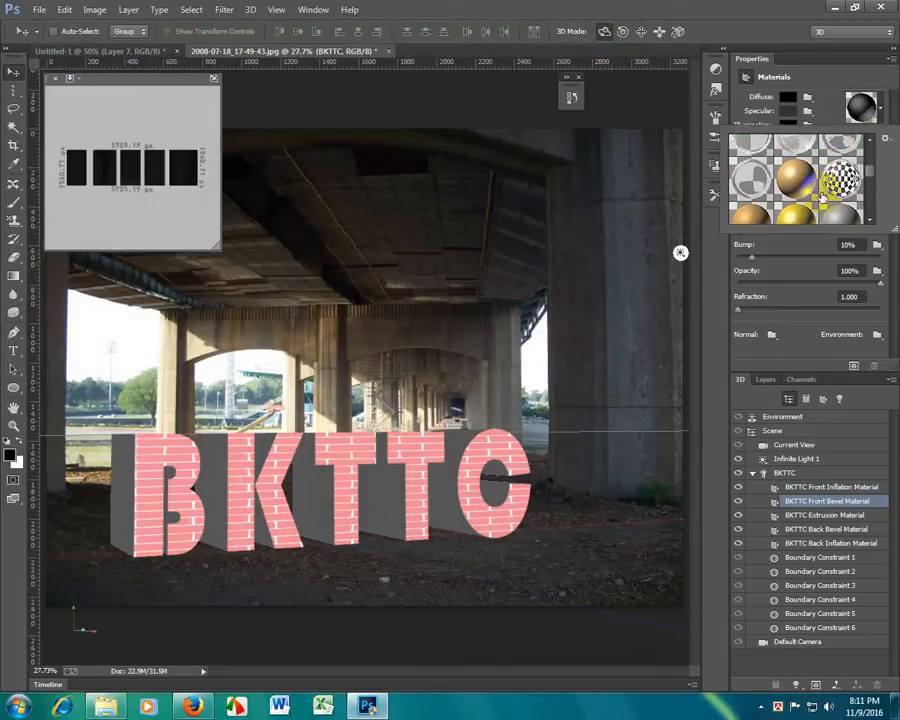
scroll(824, 197, down, 4)
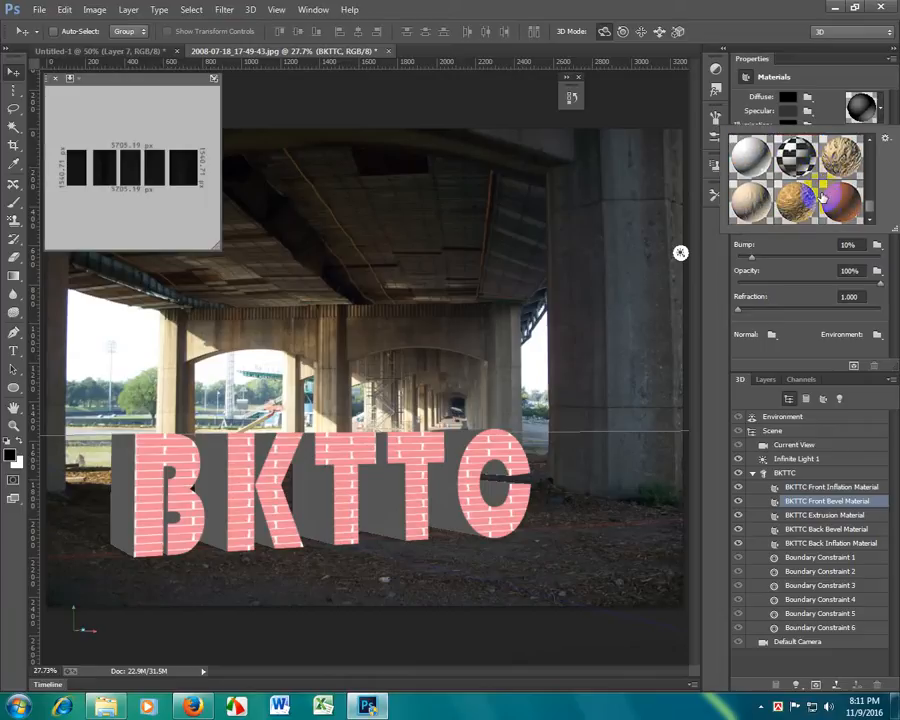
click(754, 207)
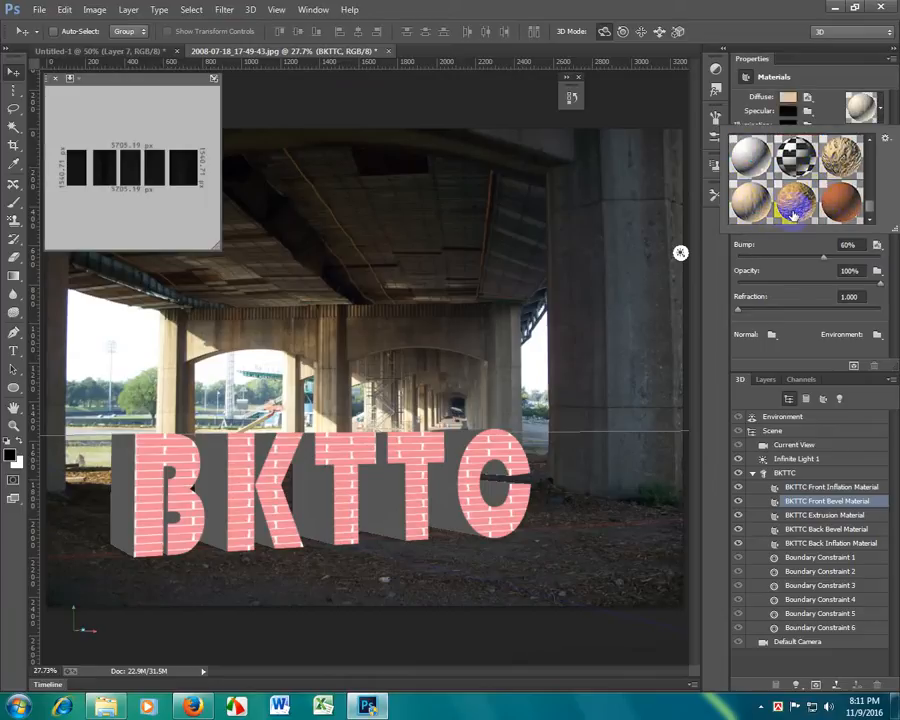
Step: Try the checkered, brick, blue, grass and metallic material presets on the BKTTC Front Bevel Material
click(793, 215)
click(803, 160)
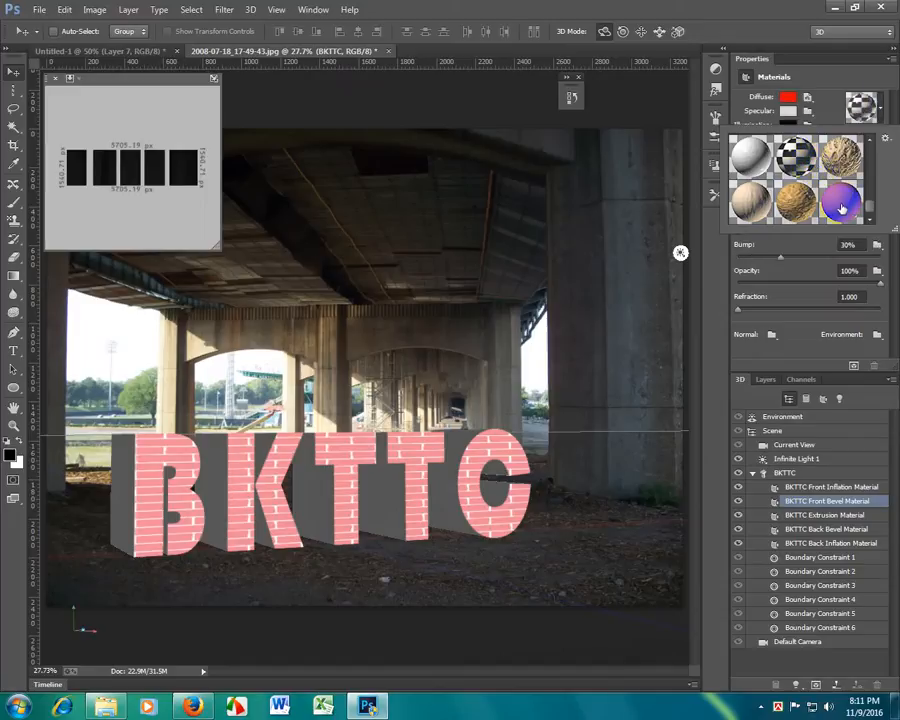
scroll(840, 207, up, 1)
click(795, 154)
scroll(845, 183, up, 1)
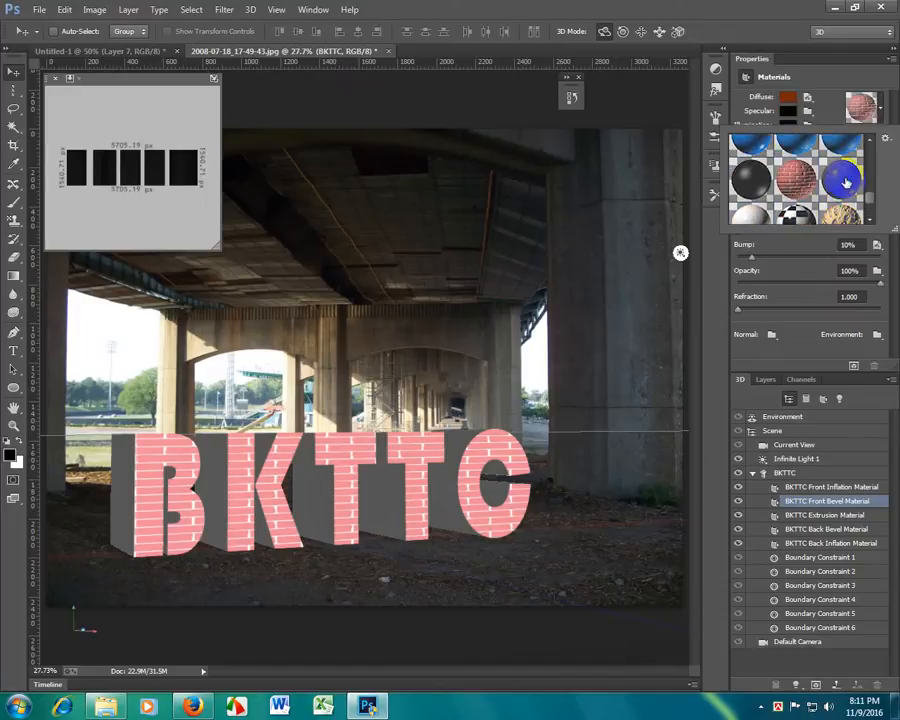
click(845, 183)
scroll(793, 178, up, 1)
scroll(804, 180, up, 2)
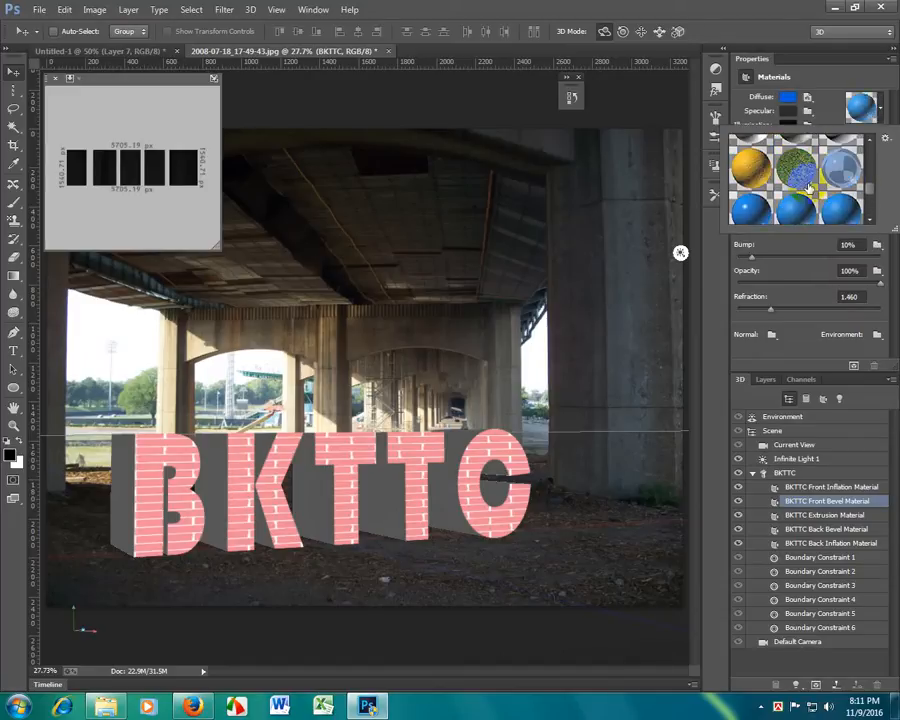
click(798, 179)
scroll(801, 178, up, 1)
click(801, 174)
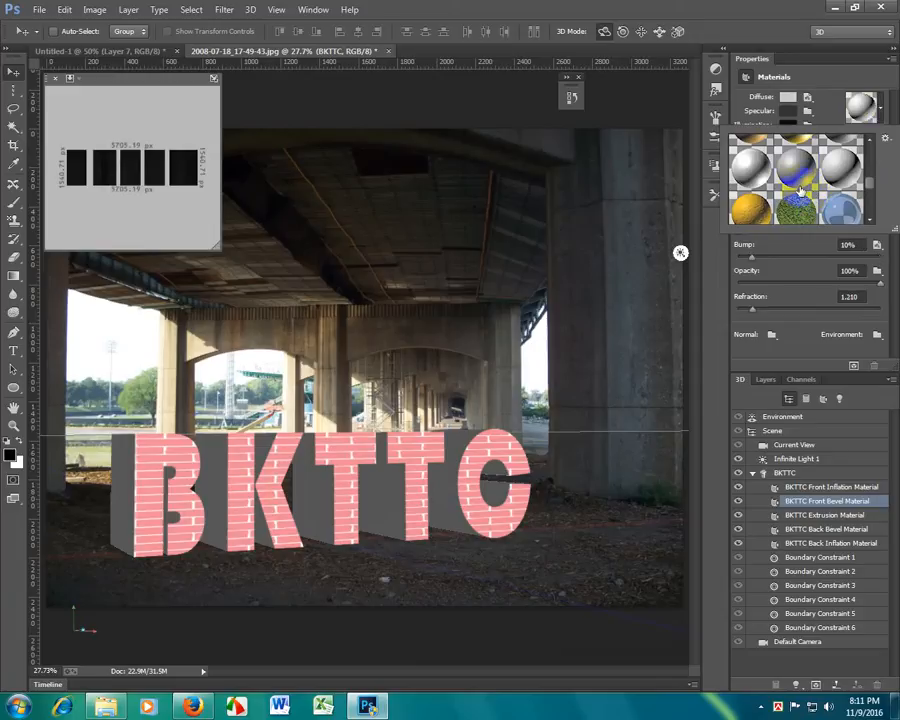
scroll(799, 187, up, 1)
click(790, 176)
Step: Apply the Metal Brass (Solid) preset to the BKTTC Front Bevel Material
scroll(830, 186, up, 1)
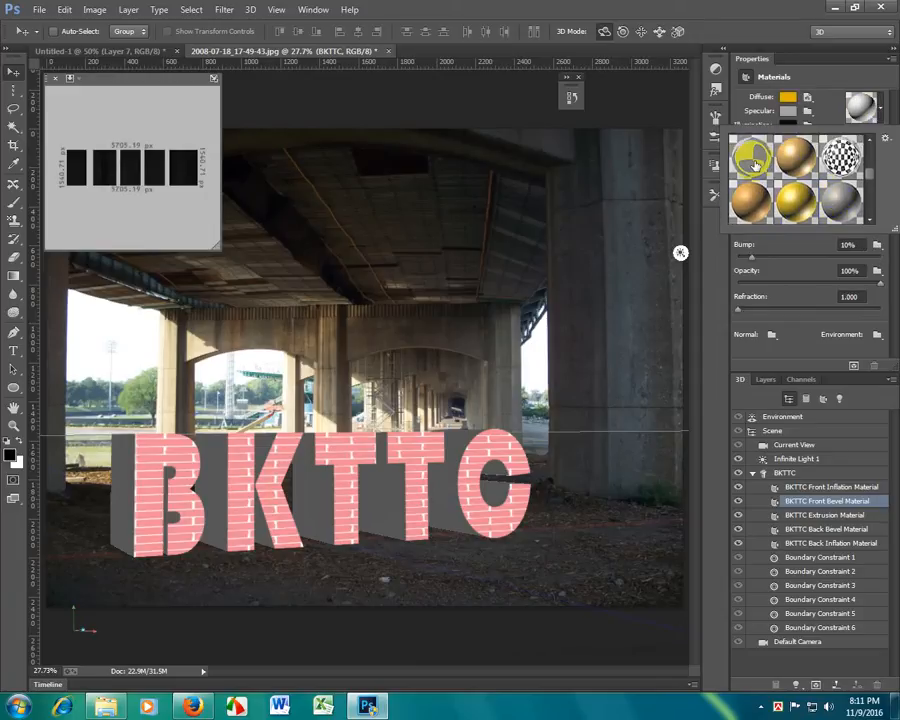
click(808, 158)
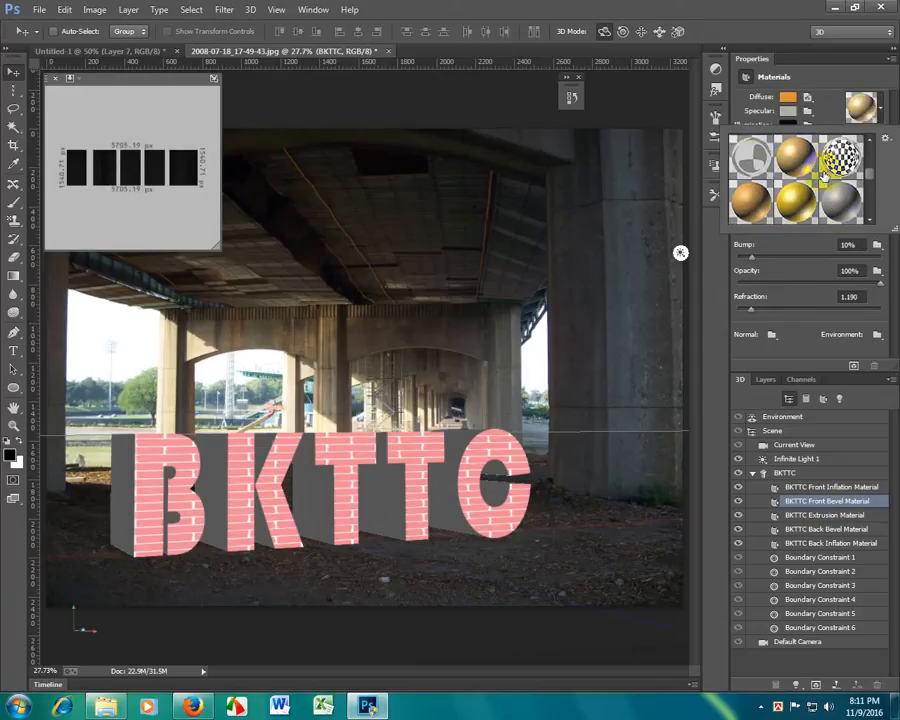
click(888, 103)
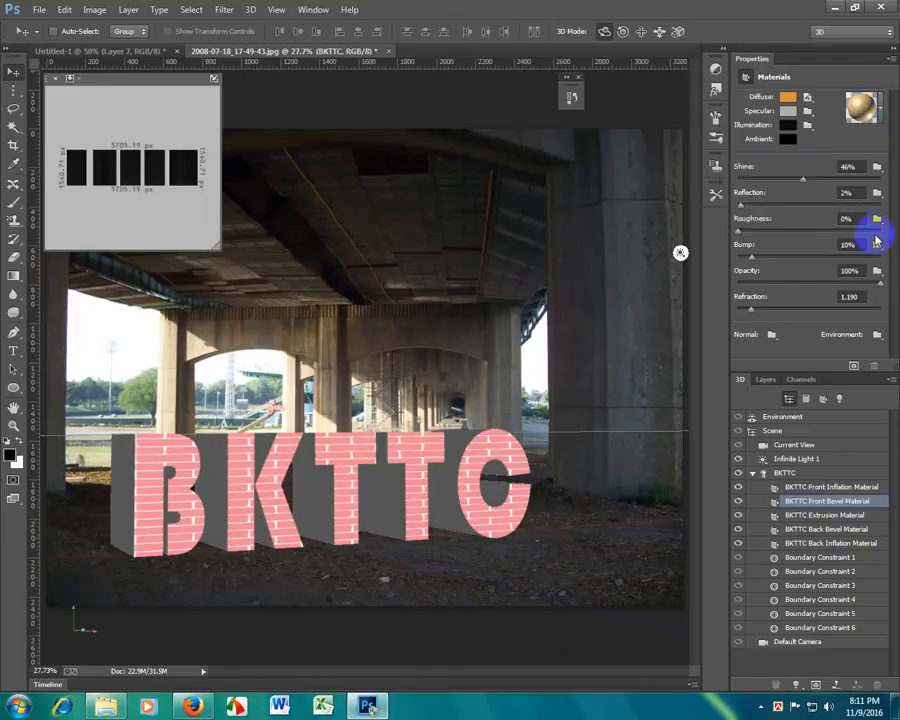
Step: Try the brass and gold presets on the BKTTC Extrusion Material and apply the first glossy blue preset instead
click(818, 520)
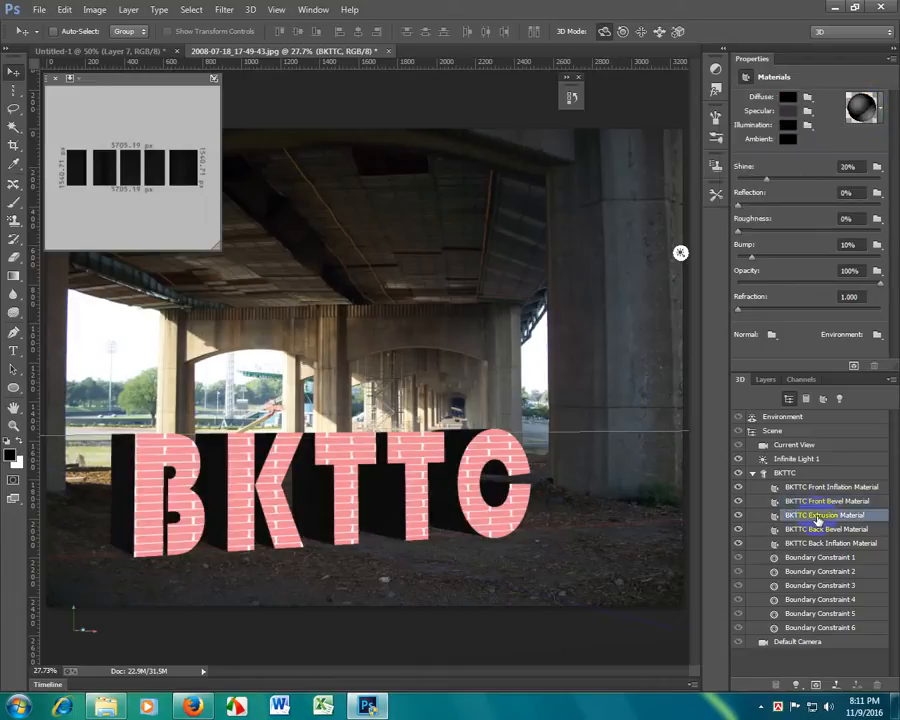
click(880, 103)
click(803, 168)
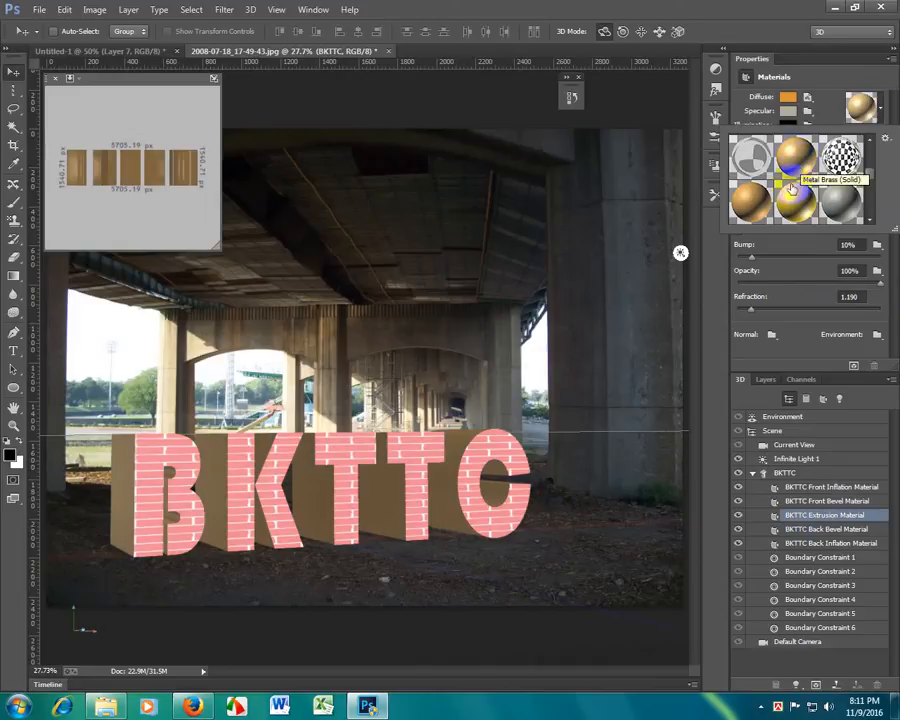
click(790, 188)
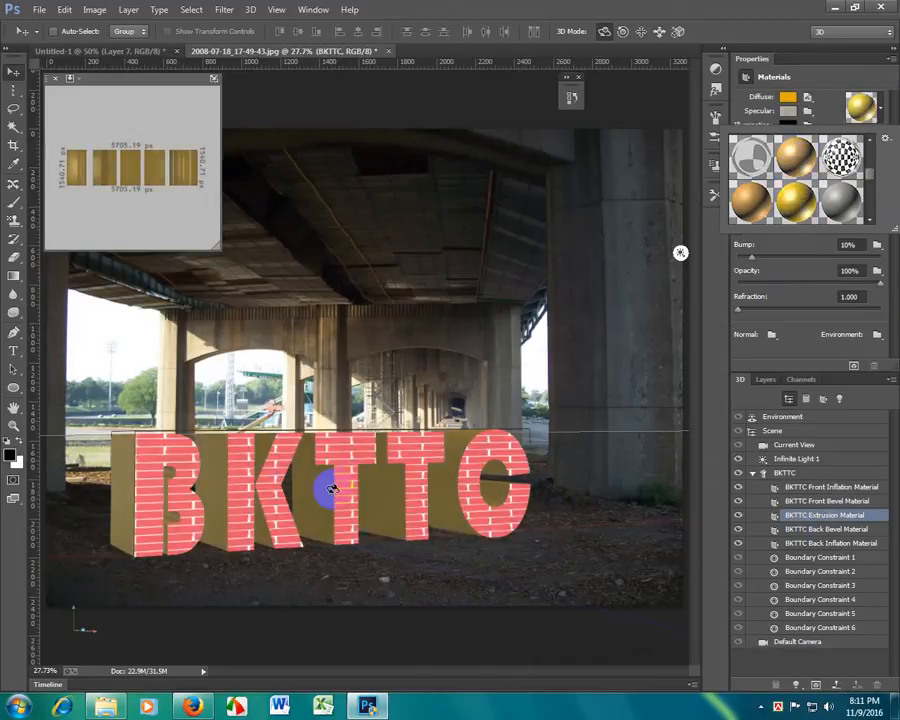
scroll(814, 200, down, 4)
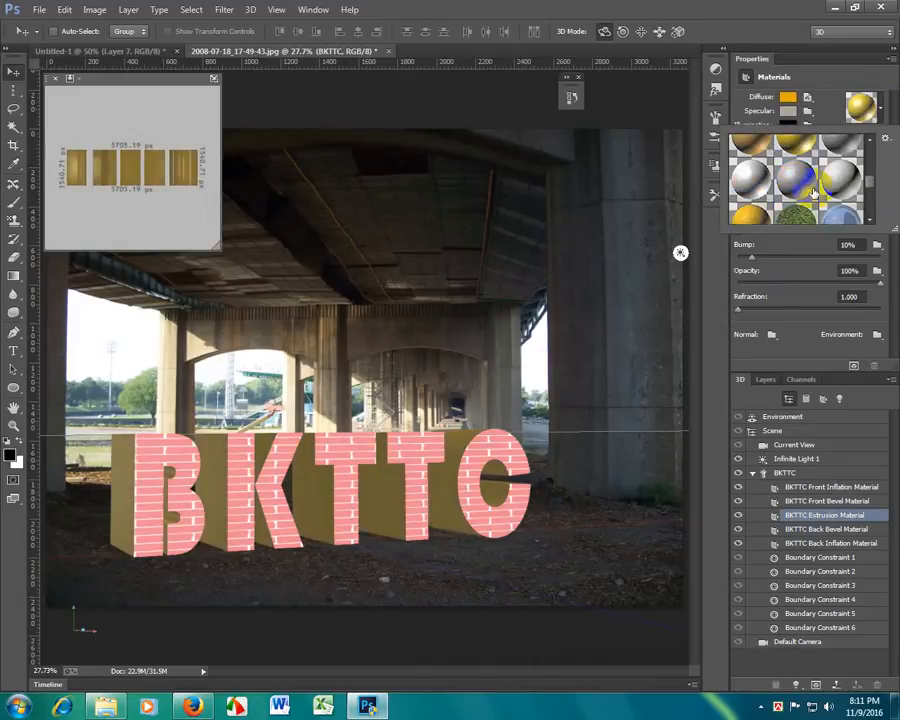
scroll(800, 188, down, 3)
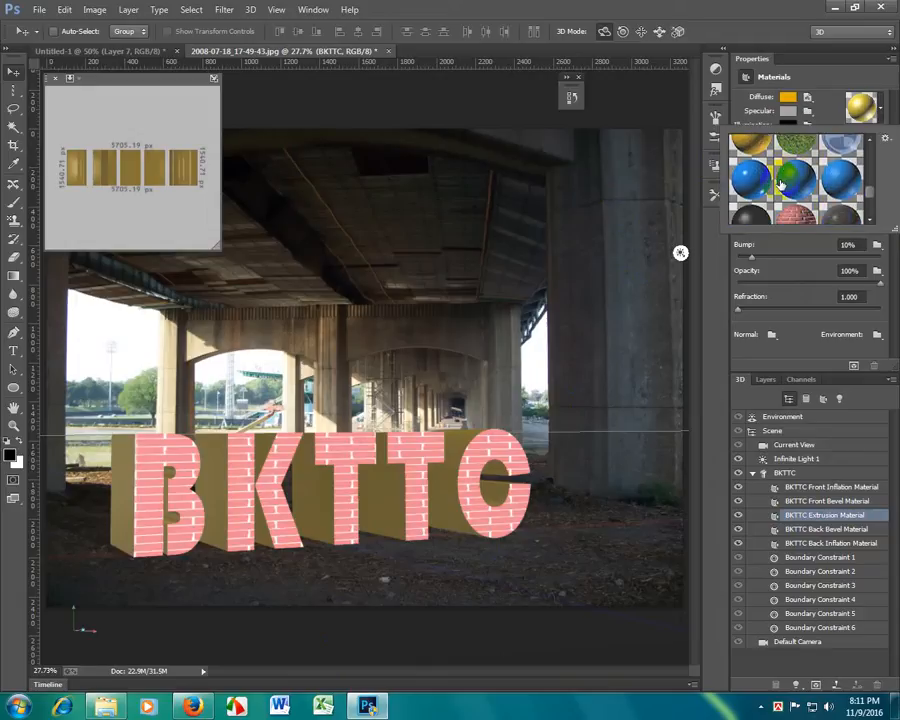
click(750, 180)
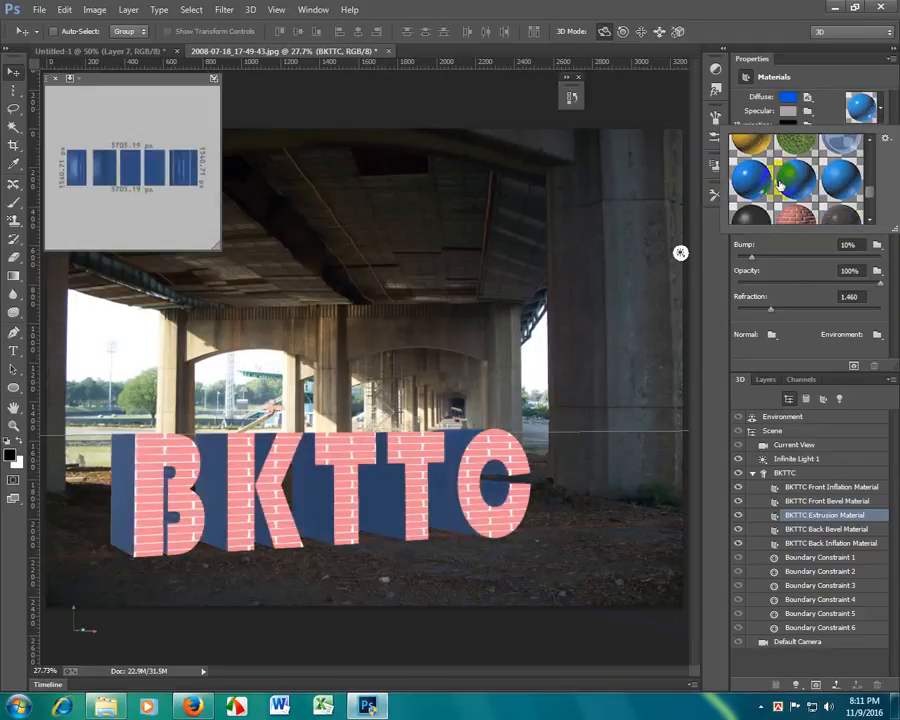
Step: Try the Stone Brick preset on the BKTTC Extrusion Material and switch back to the first glossy blue preset
scroll(790, 186, down, 1)
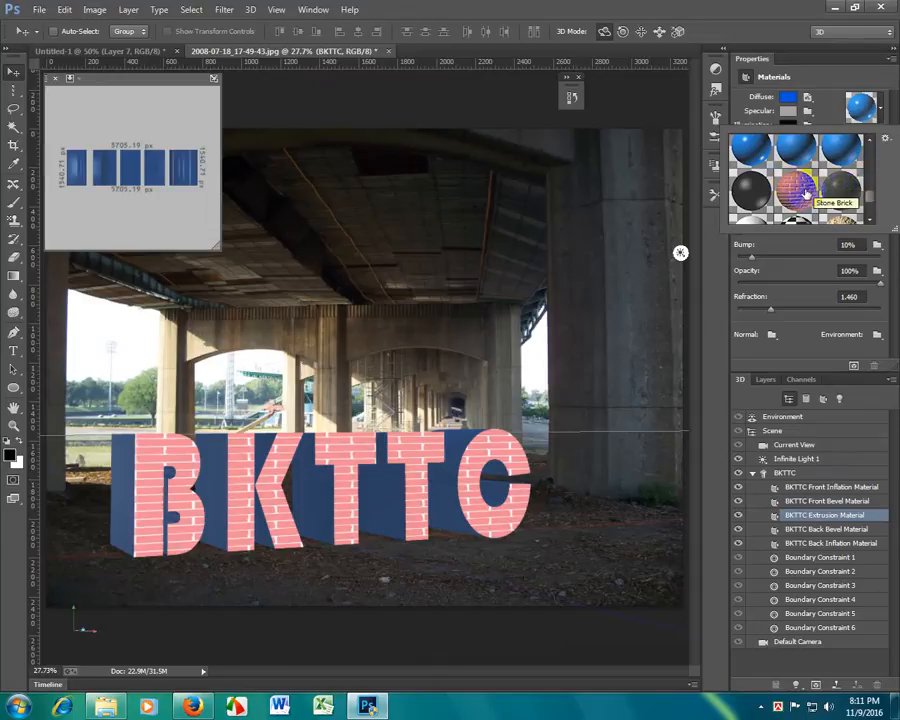
click(800, 197)
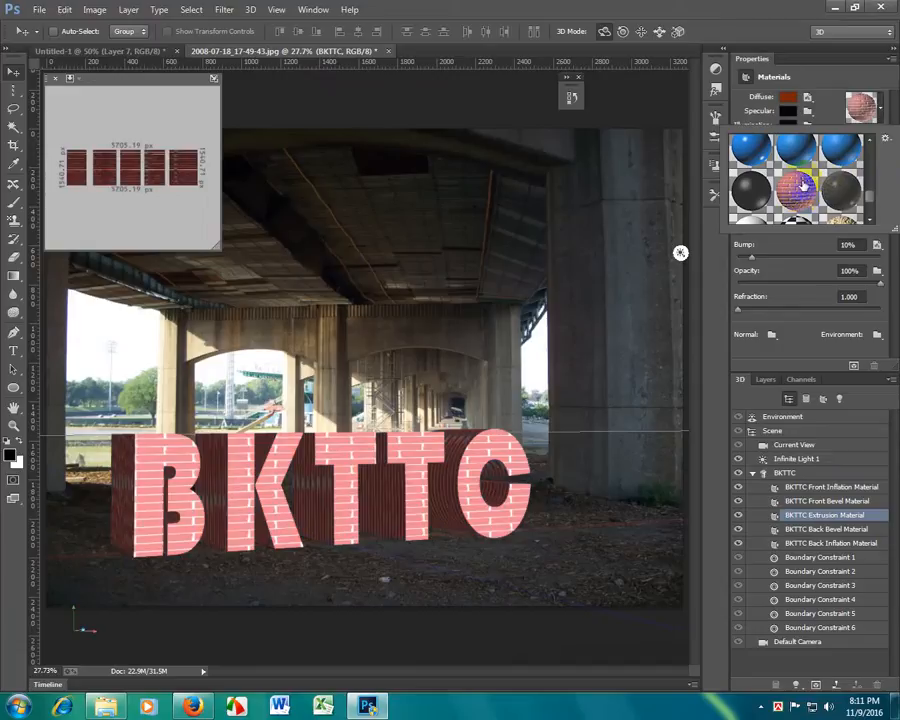
click(765, 150)
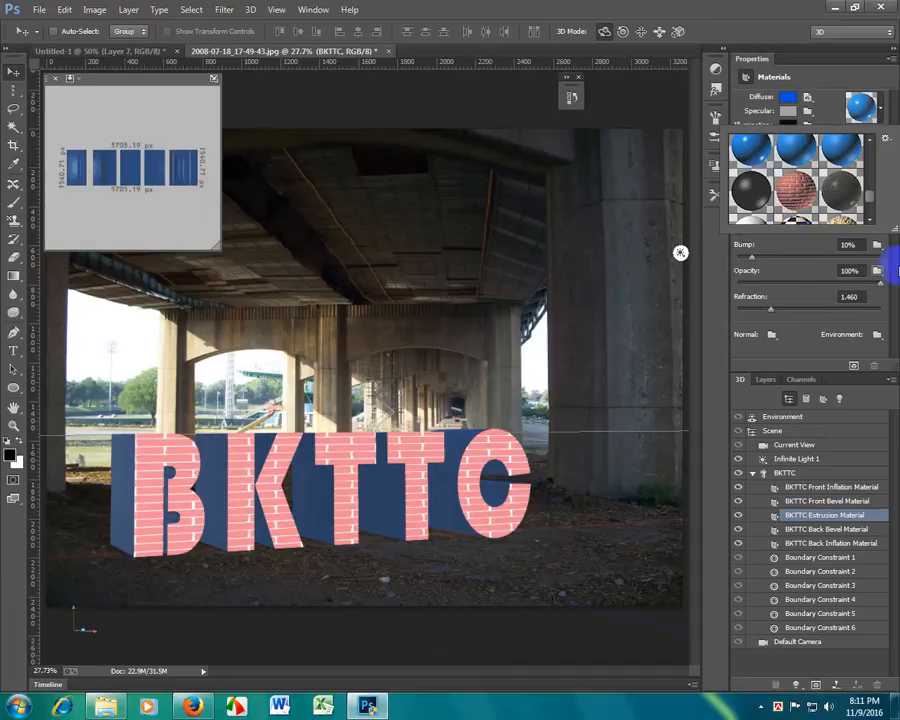
click(892, 124)
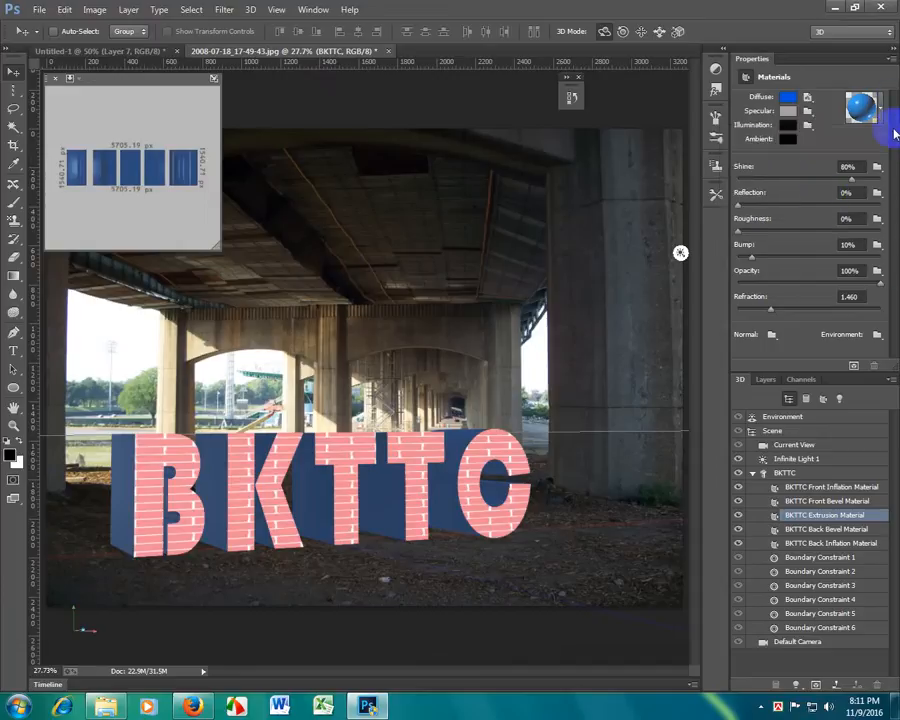
Step: Set the extrusion material's reflection to 26%, its roughness to 6% and its bump to 19%
drag(739, 207, 740, 260)
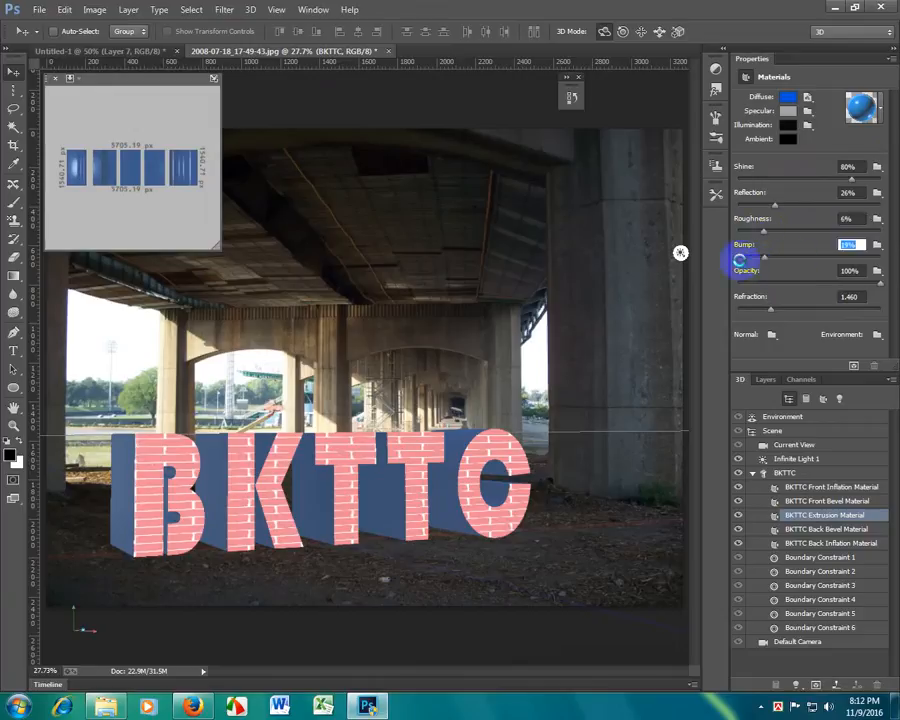
Step: Try several presets on the BKTTC Back Bevel Material and settle on the white one beside the checkered preset
click(836, 531)
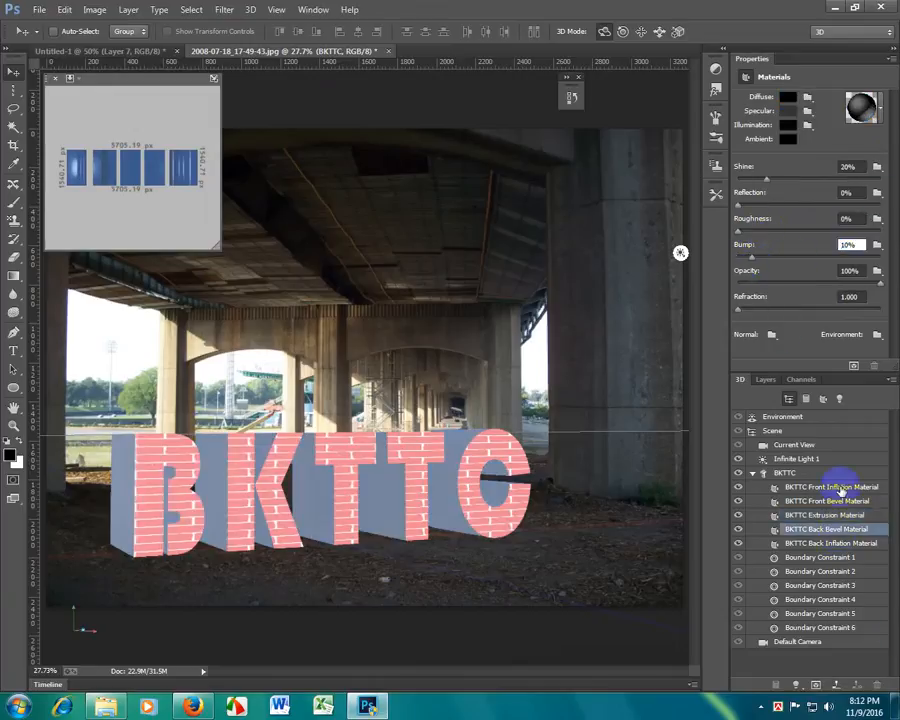
click(877, 100)
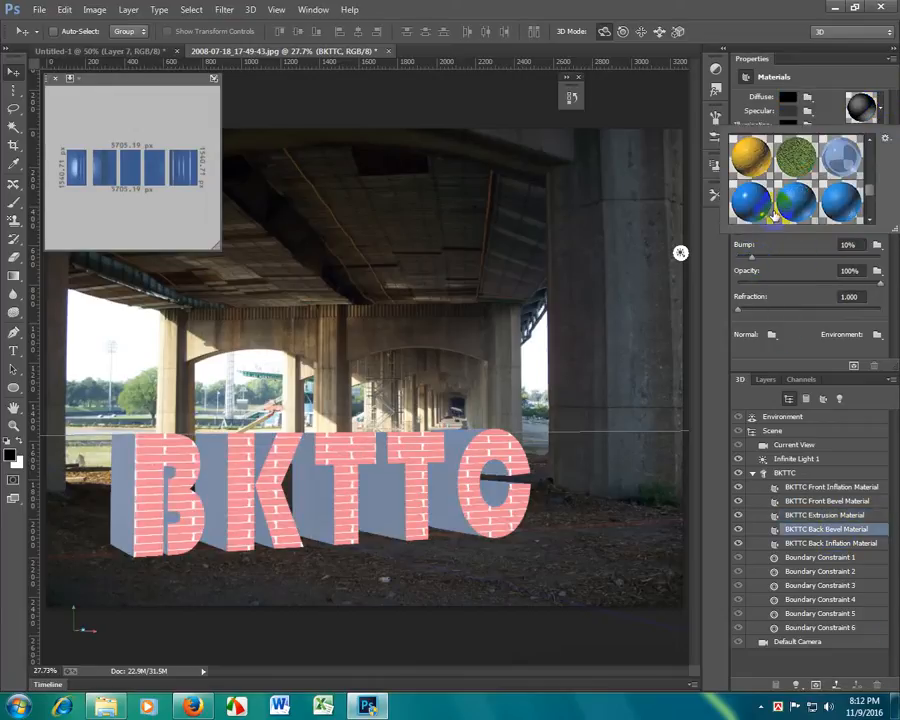
scroll(776, 200, up, 1)
click(796, 152)
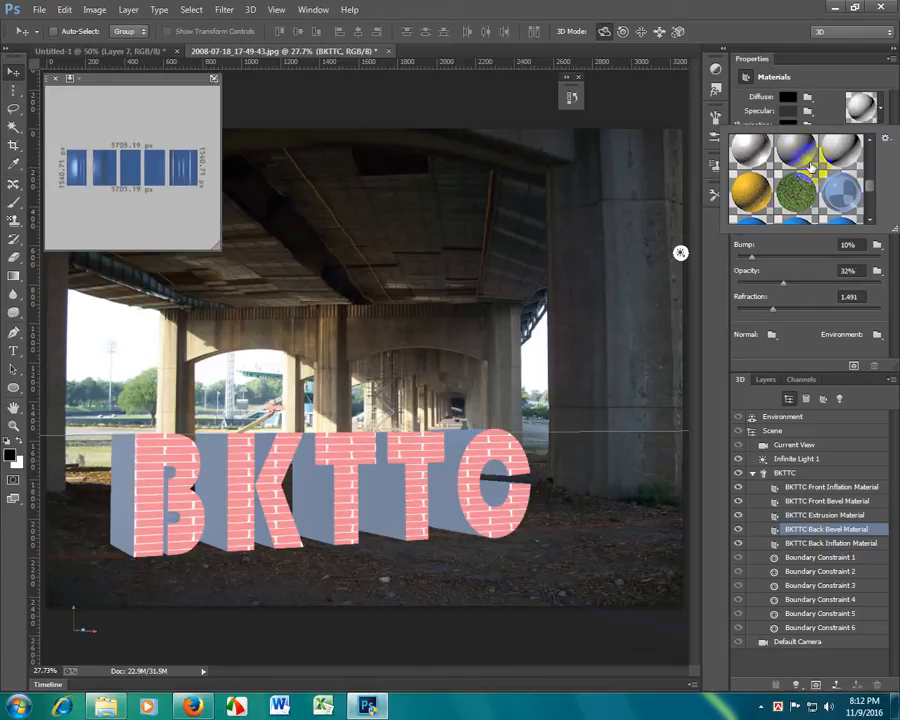
click(750, 214)
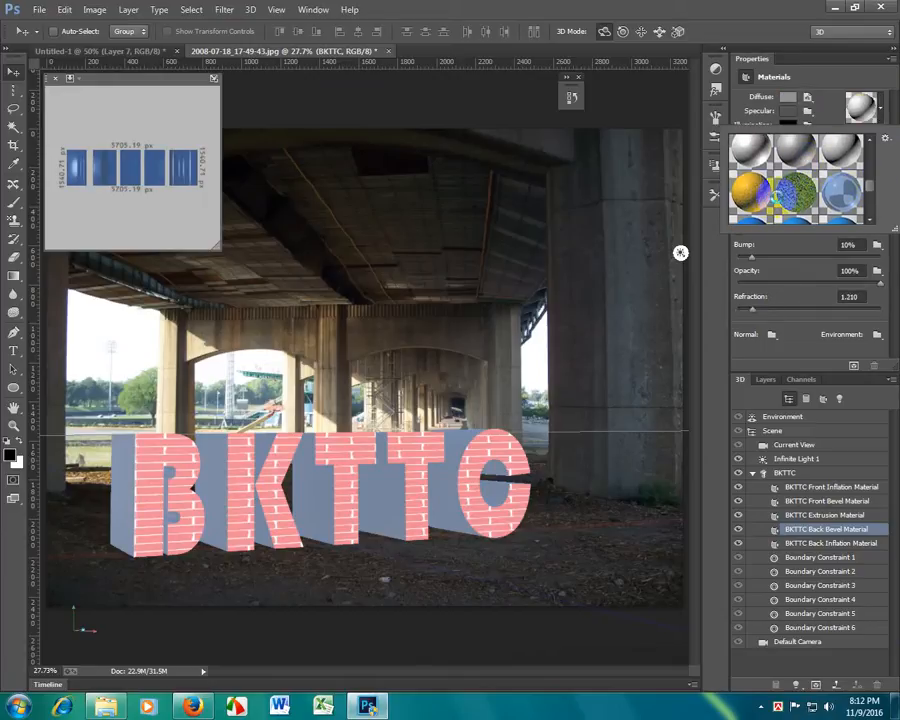
scroll(796, 180, down, 3)
click(796, 190)
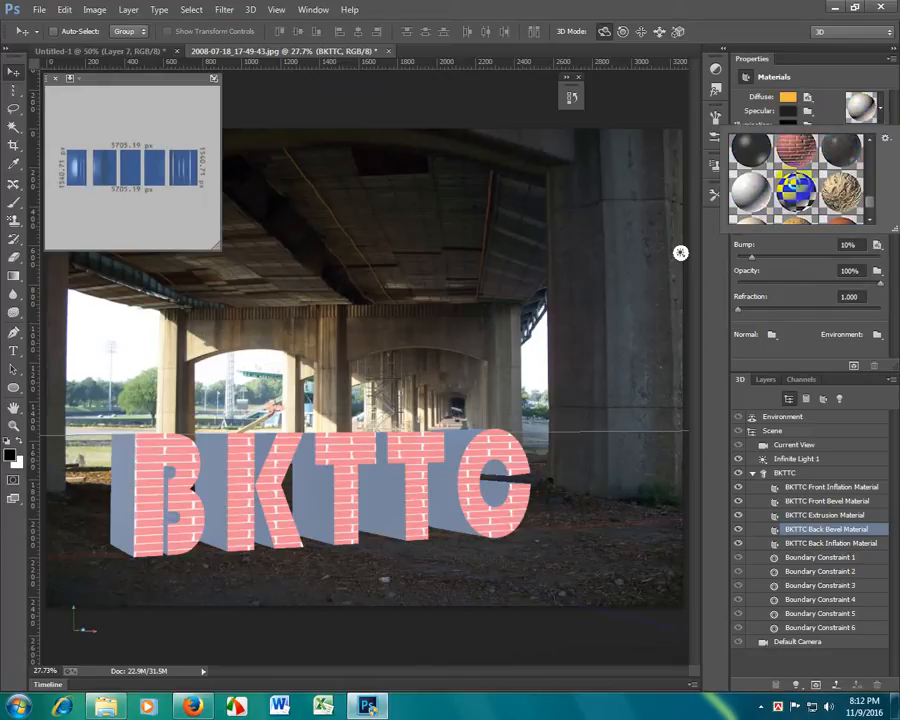
click(881, 118)
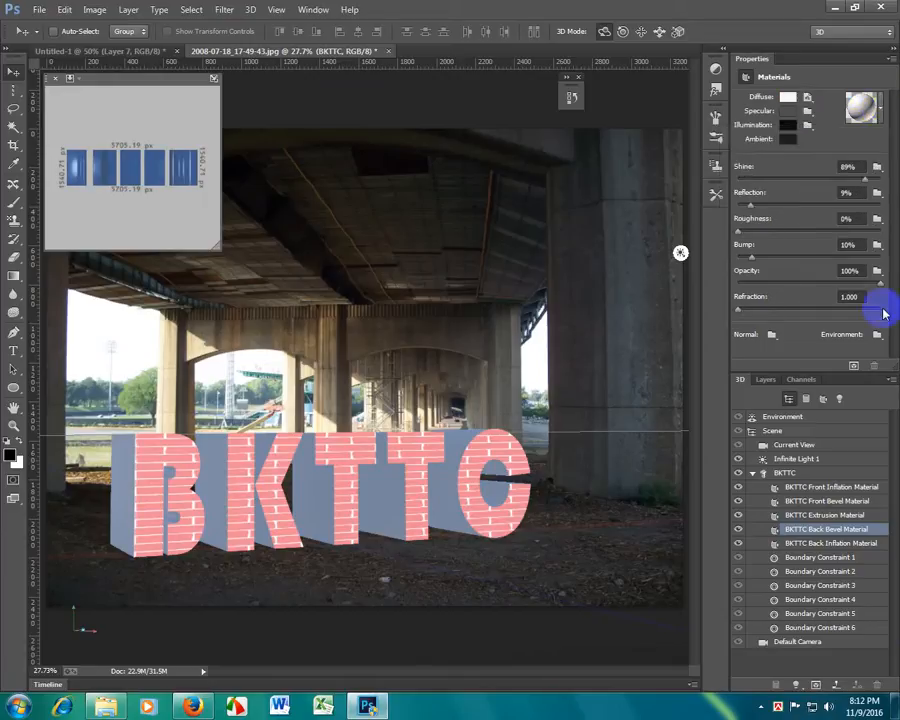
Step: Apply the Stone Brick preset to the BKTTC Back Inflation Material
click(818, 546)
click(866, 110)
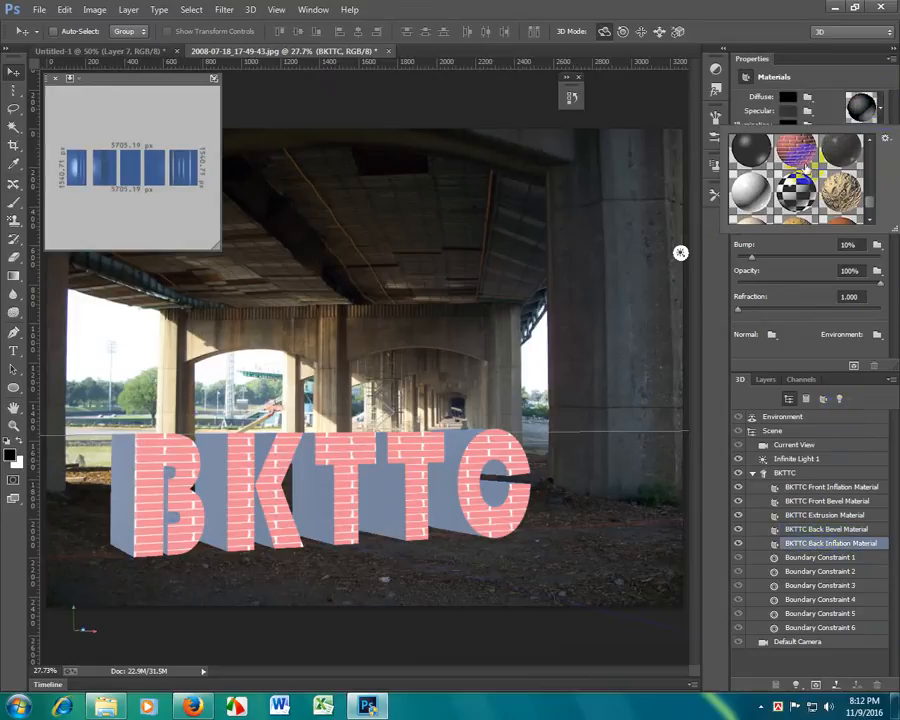
click(798, 152)
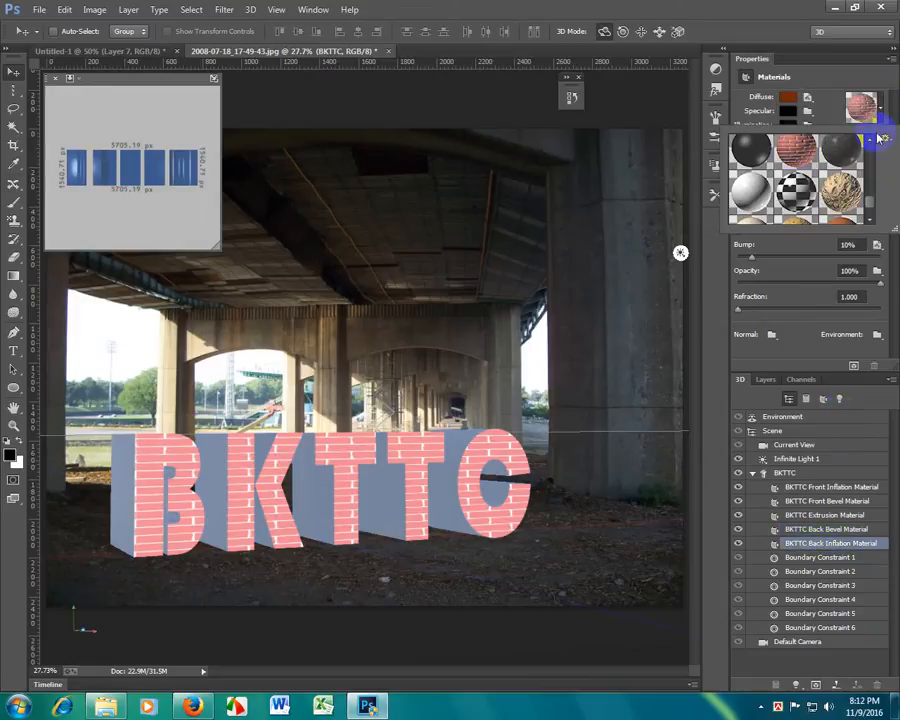
click(894, 255)
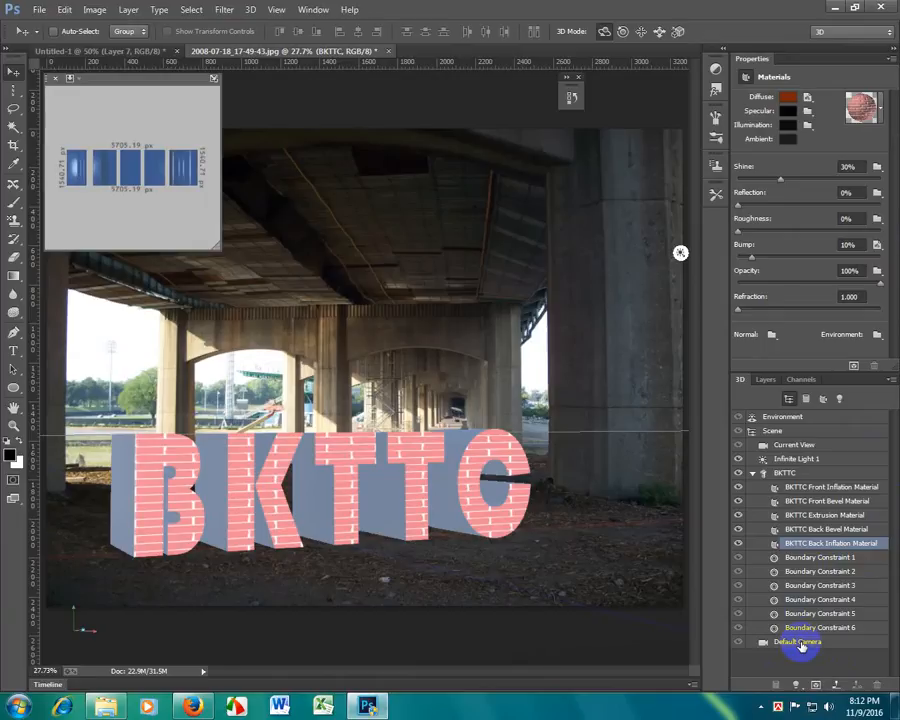
Step: Try the Default Camera view on the 3D text and undo the switch to return to the custom view
click(801, 645)
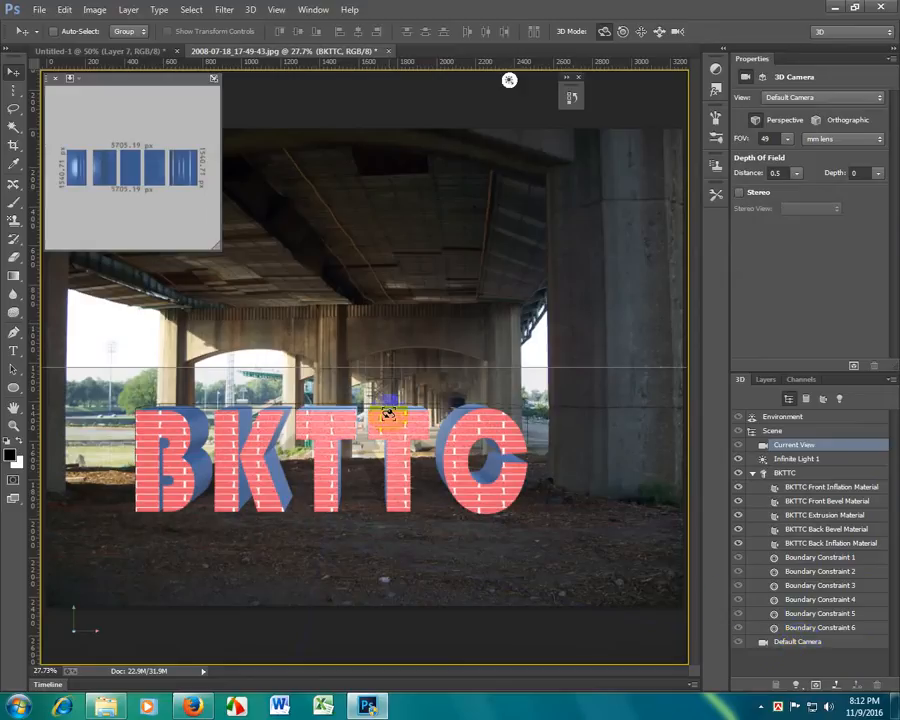
drag(395, 423, 287, 589)
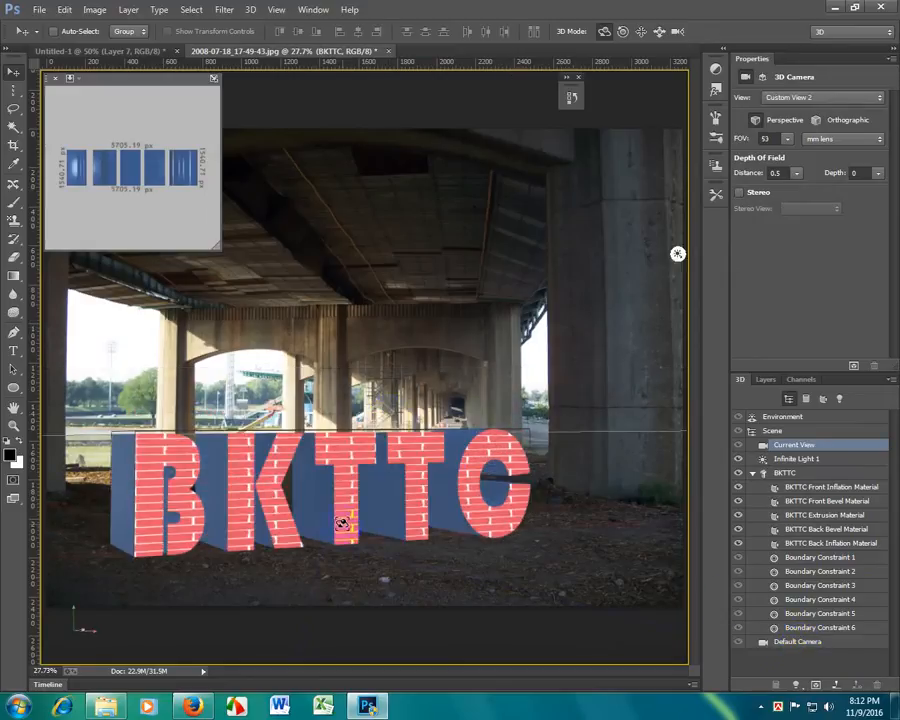
click(801, 648)
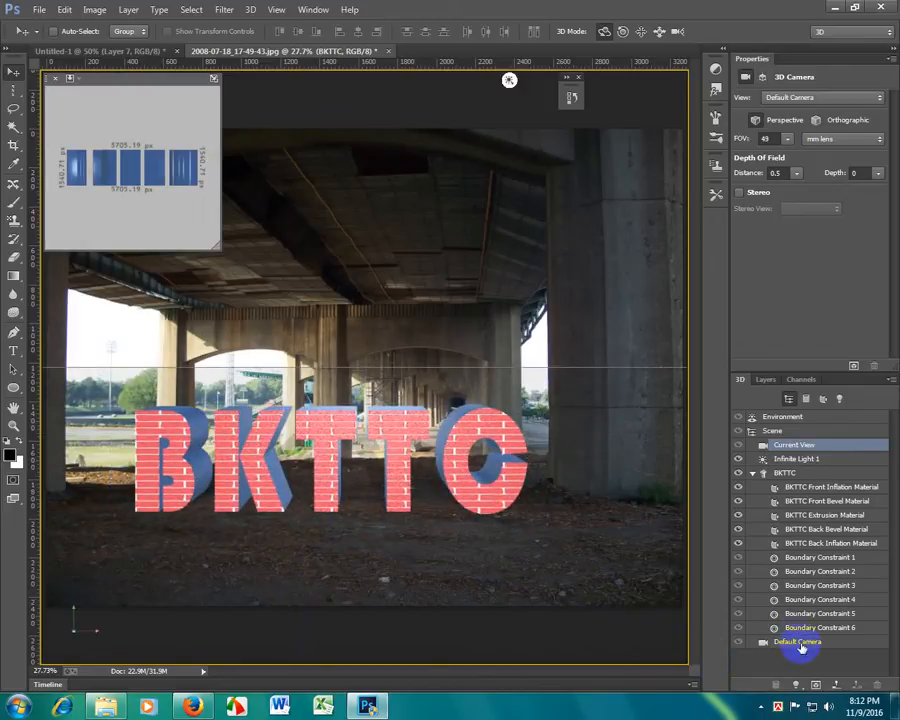
key(ctrl+z)
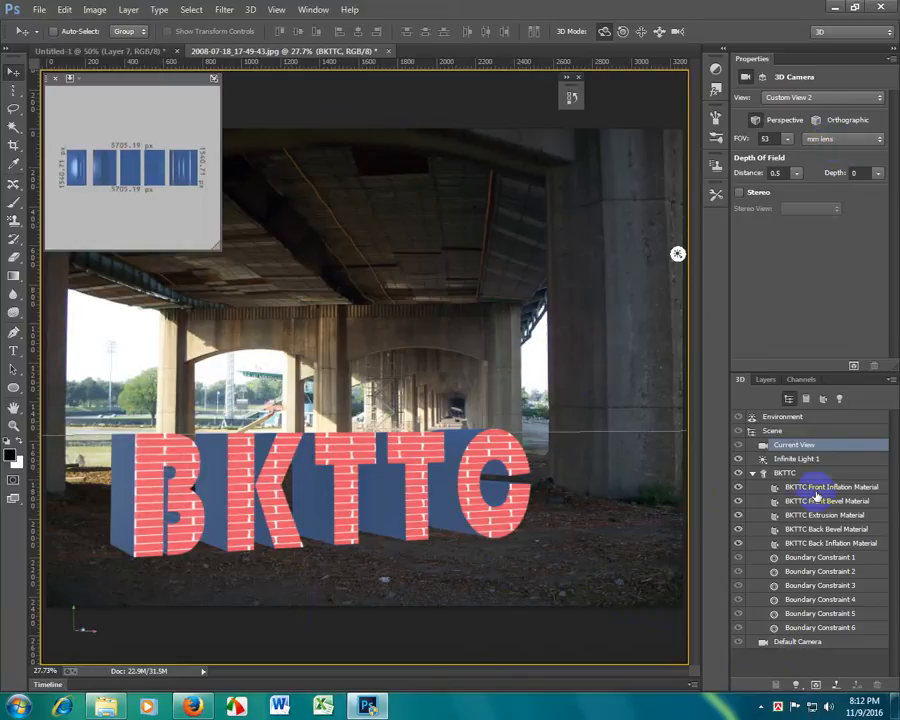
Step: Change the type of Infinite Light 1 to Spot and bring its whole light cone into view
click(780, 460)
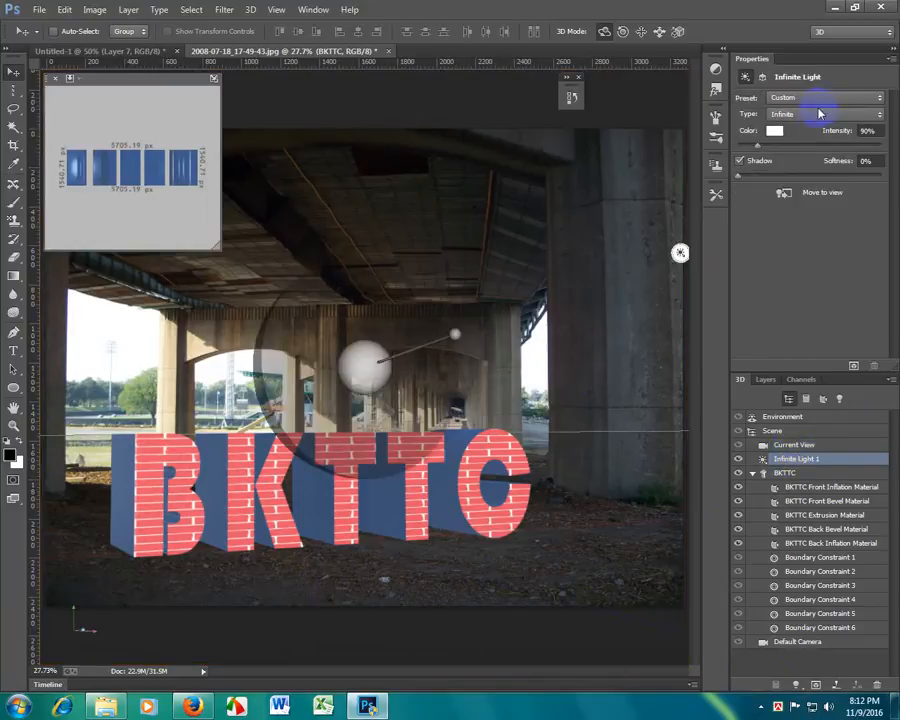
click(819, 113)
click(783, 141)
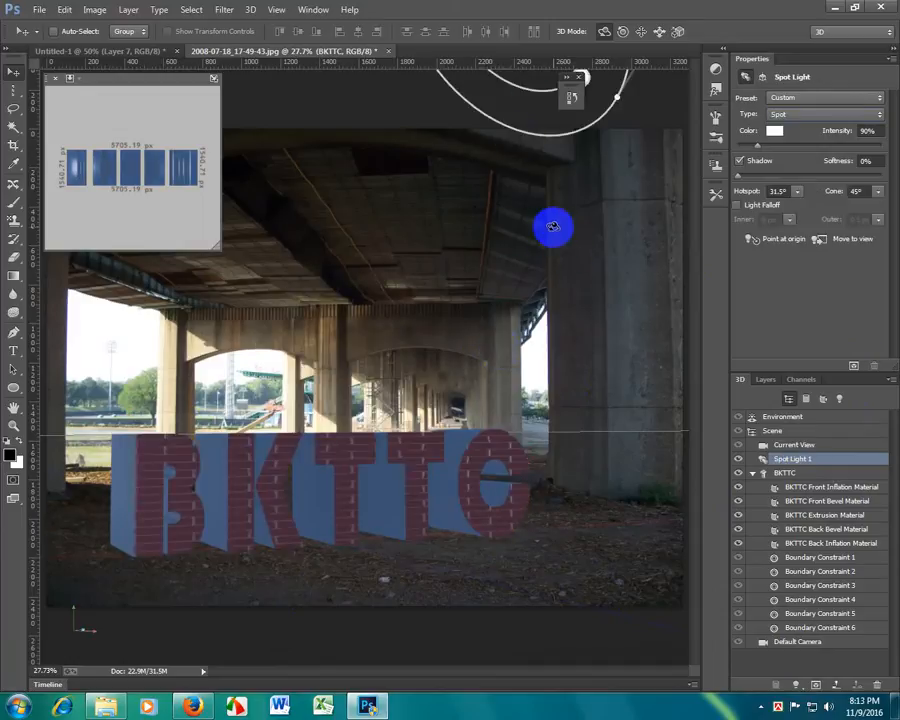
key(ctrl+minus)
key(ctrl+minus)
key(ctrl+minus)
key(ctrl+minus)
key(ctrl+minus)
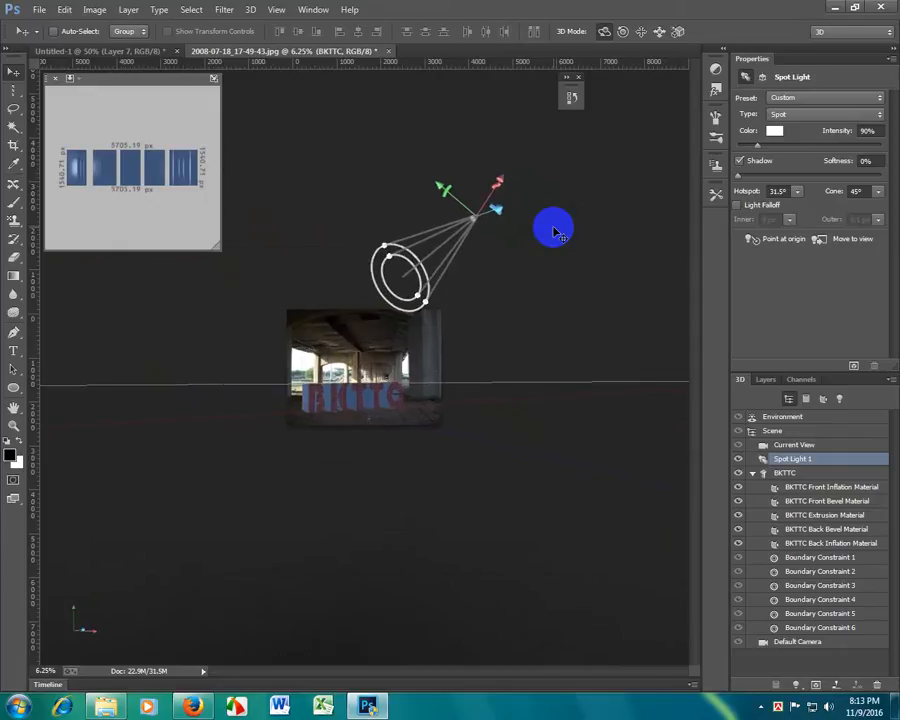
key(ctrl+plus)
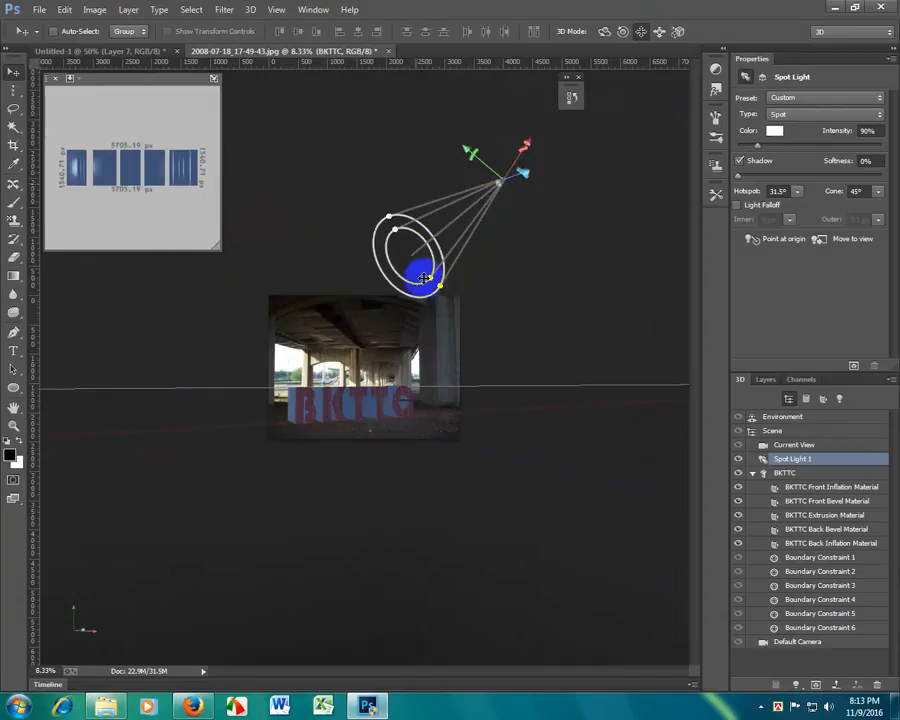
Step: Widen the spot light's cone to 64.3° and lower the light to the height of the photo, beside its concrete pillar
drag(441, 285, 456, 300)
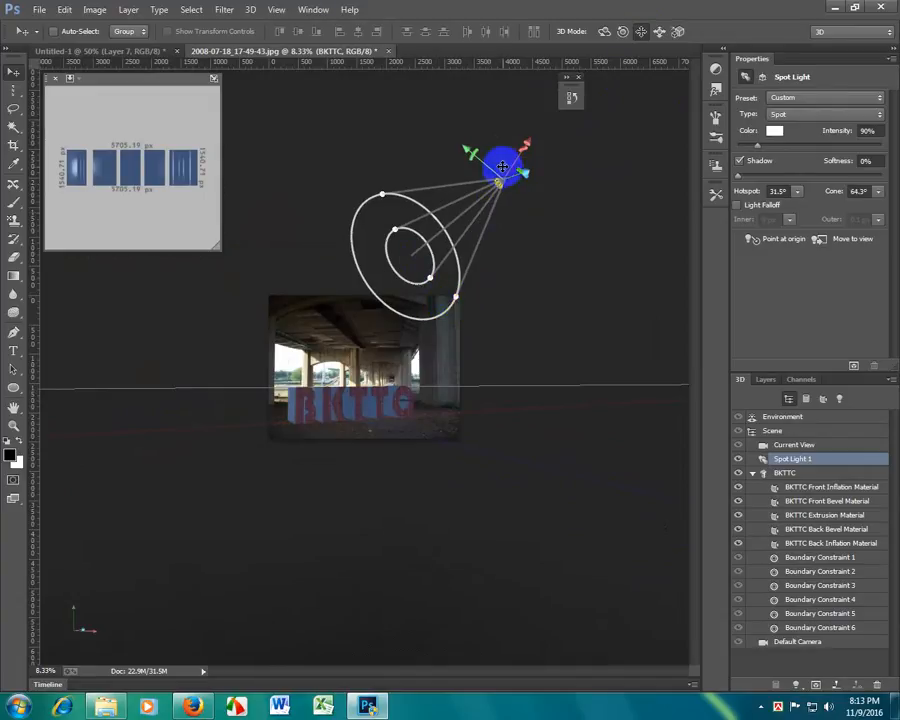
drag(526, 172, 447, 391)
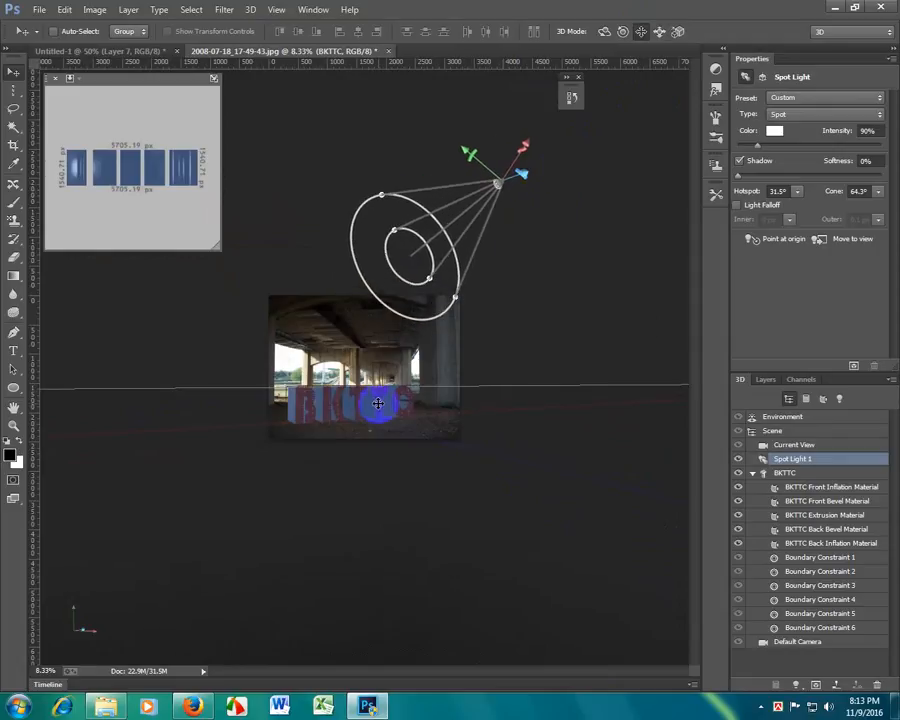
drag(466, 150, 483, 316)
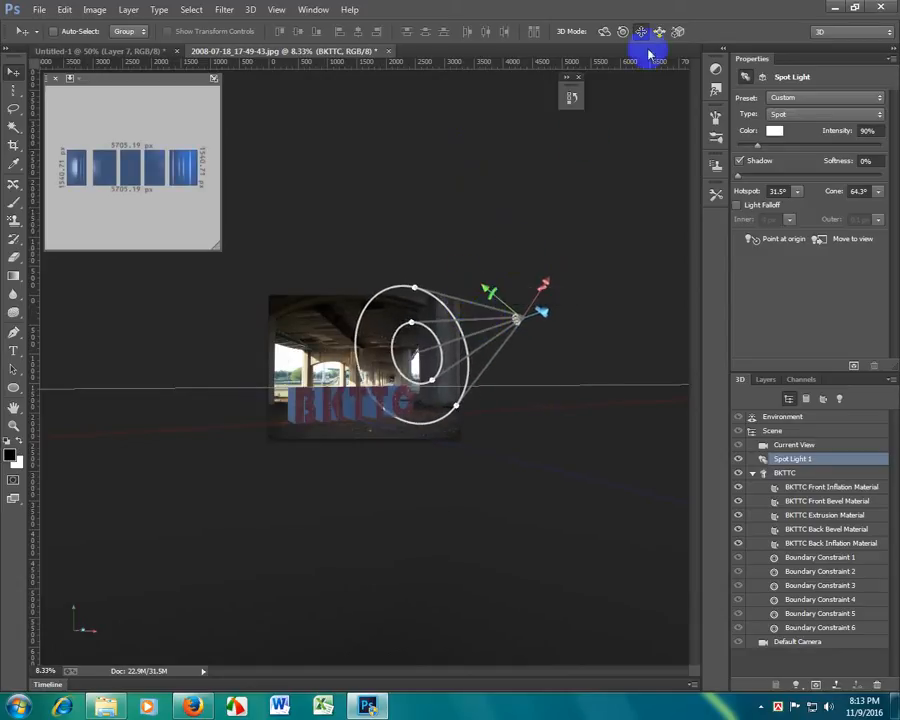
Step: Move Spot Light 1 further down and closer to the BKTTC text so its cone is aimed at the letter fronts
click(478, 328)
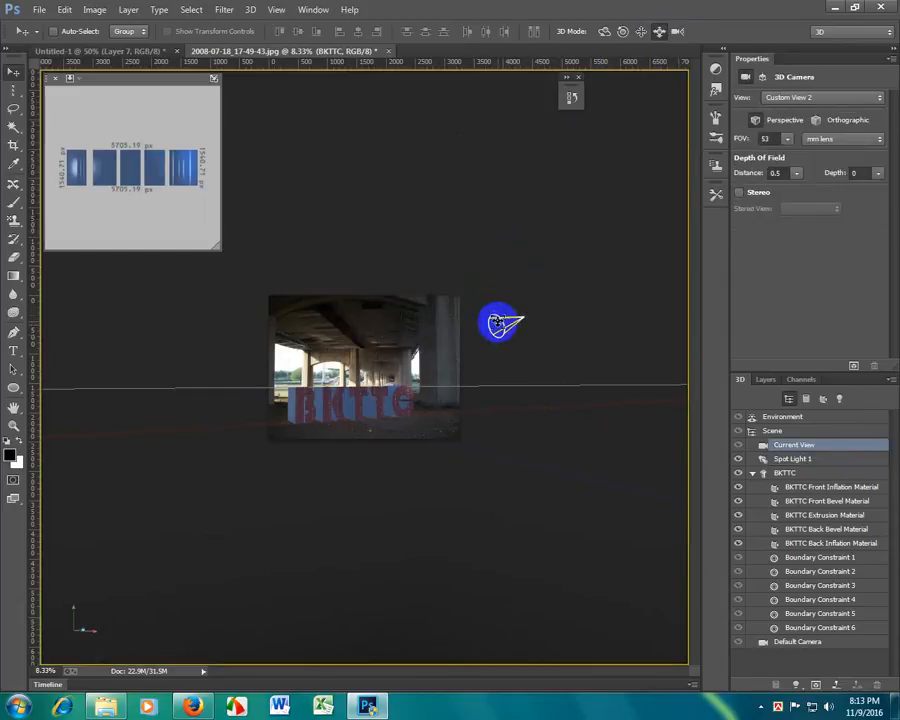
drag(497, 322, 531, 318)
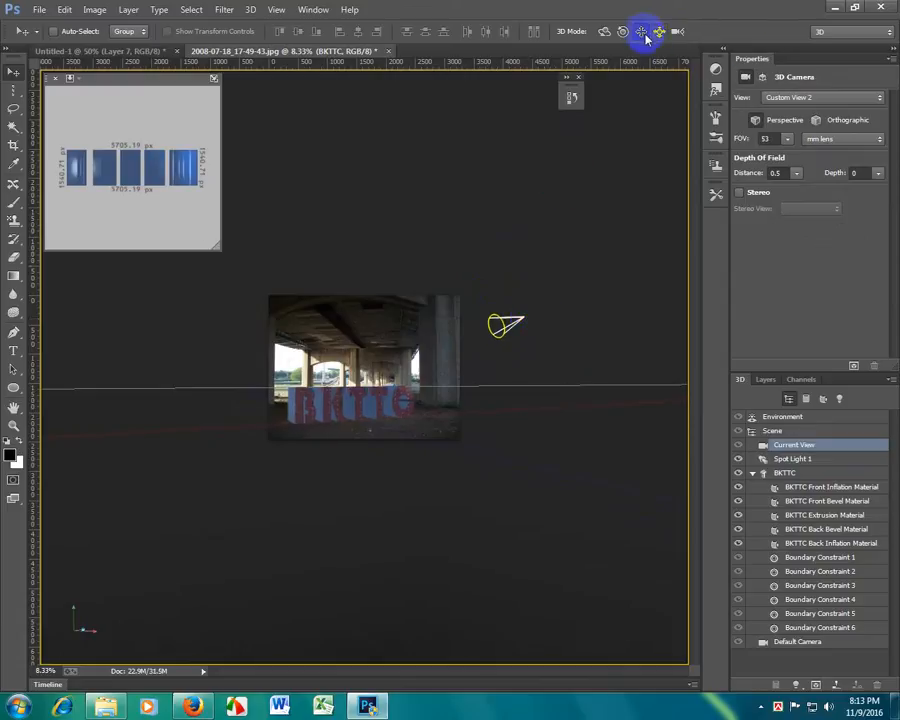
click(500, 331)
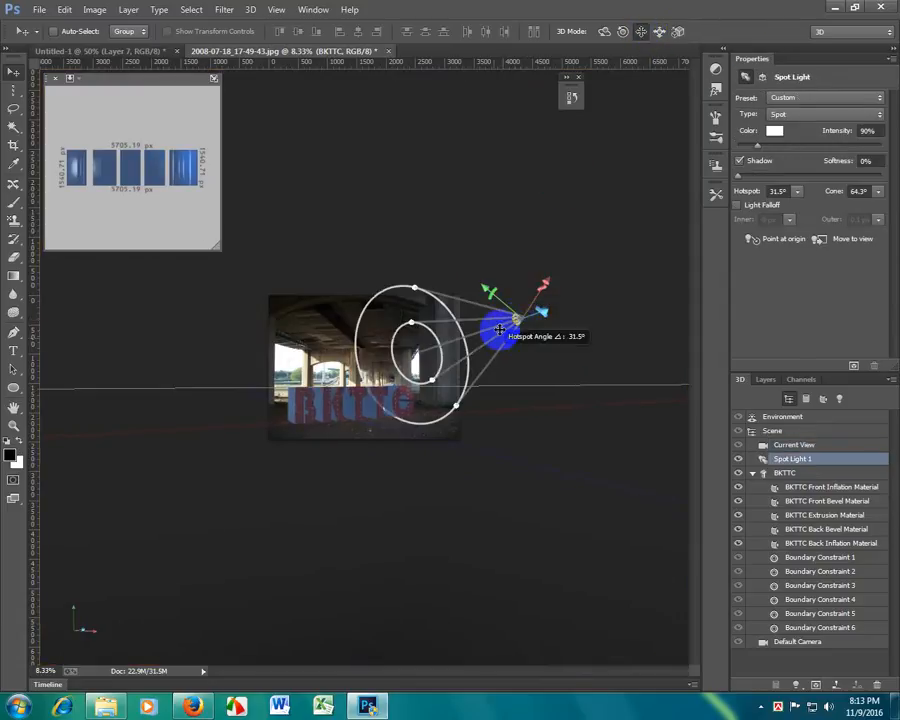
drag(488, 291, 465, 325)
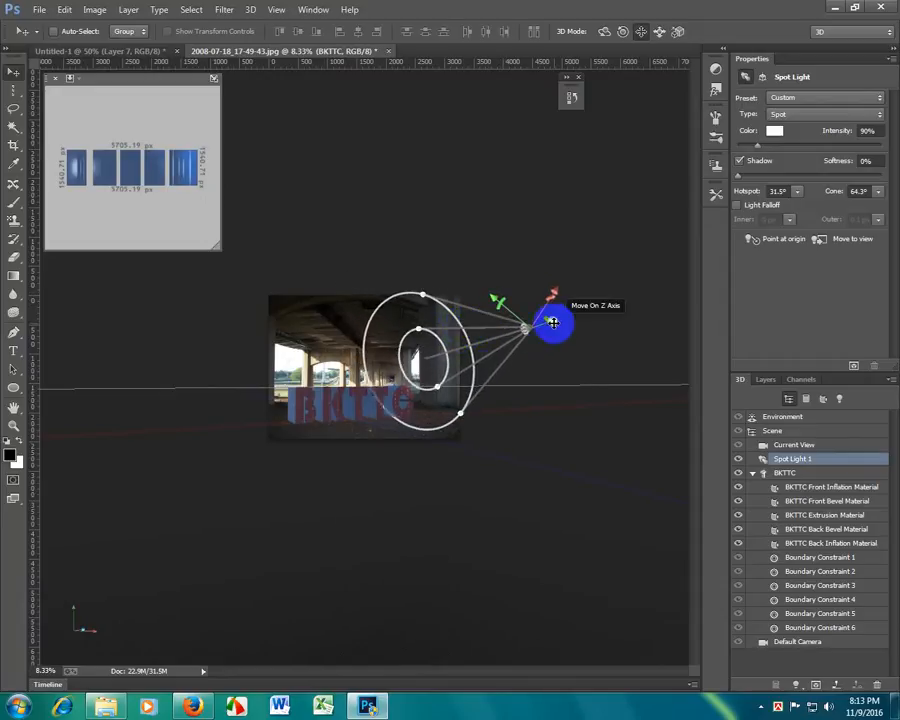
drag(550, 320, 430, 324)
Step: Widen the spot light's hotspot to 70.7° and its cone to 98.8°, and deselect the light by selecting the scene
drag(403, 423, 411, 448)
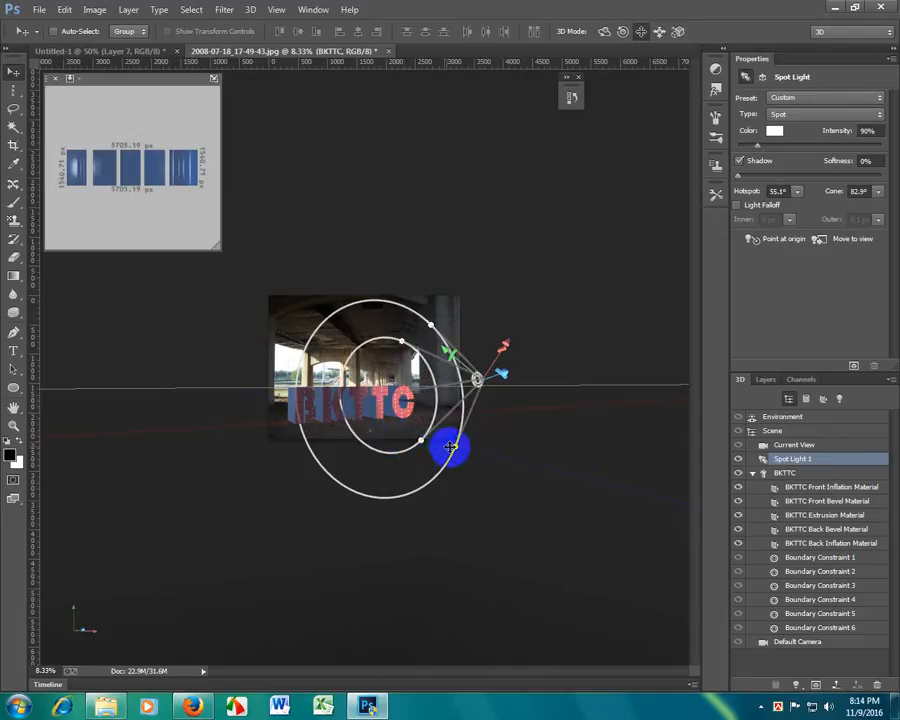
mouse_move(450, 447)
mouse_down()
mouse_move(468, 442)
mouse_move(422, 436)
mouse_move(425, 449)
mouse_move(438, 447)
mouse_up()
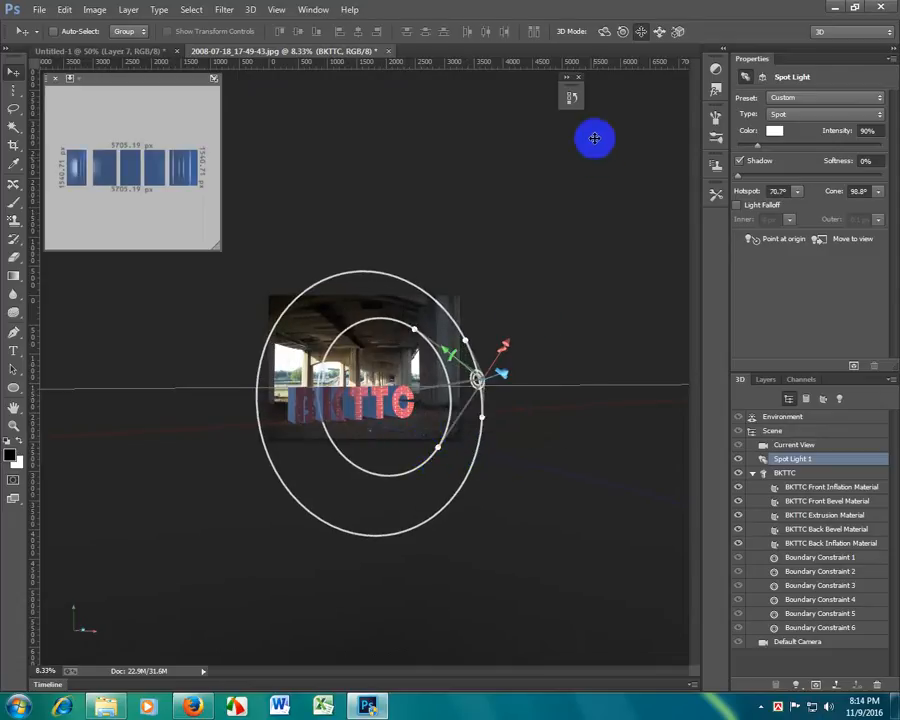
click(770, 430)
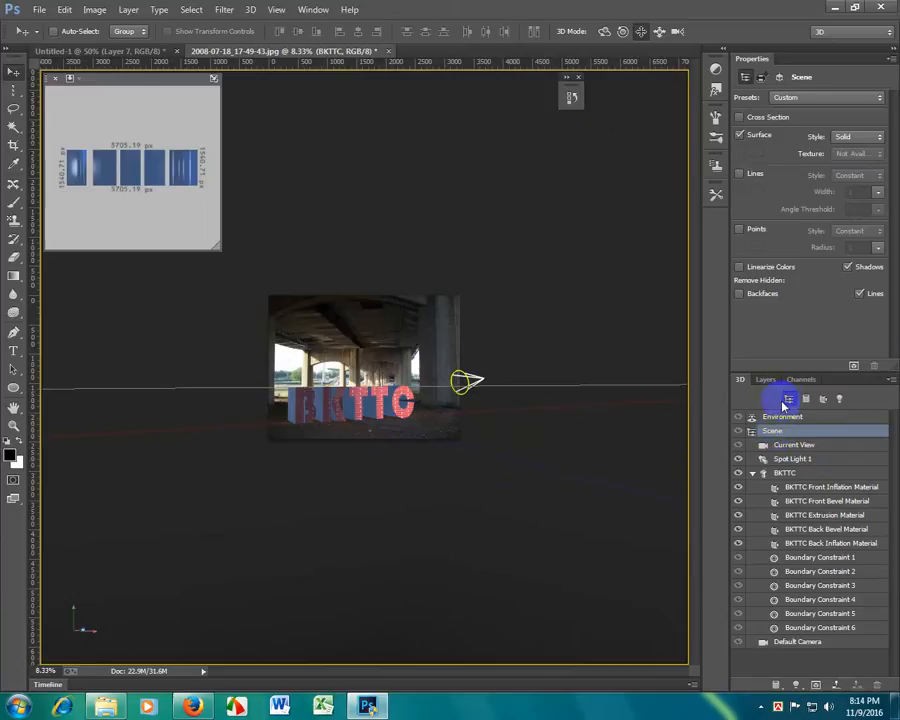
Step: Rotate the environment's image-based light slightly to shift the highlights on the BKTTC letters
key(ctrl+plus)
key(ctrl+plus)
key(ctrl+plus)
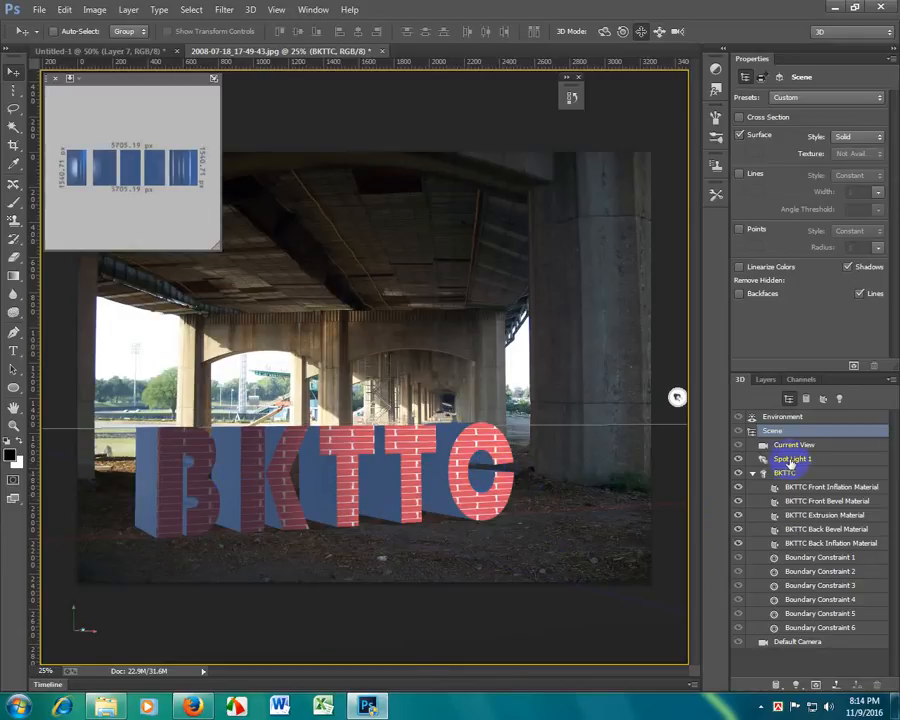
click(783, 417)
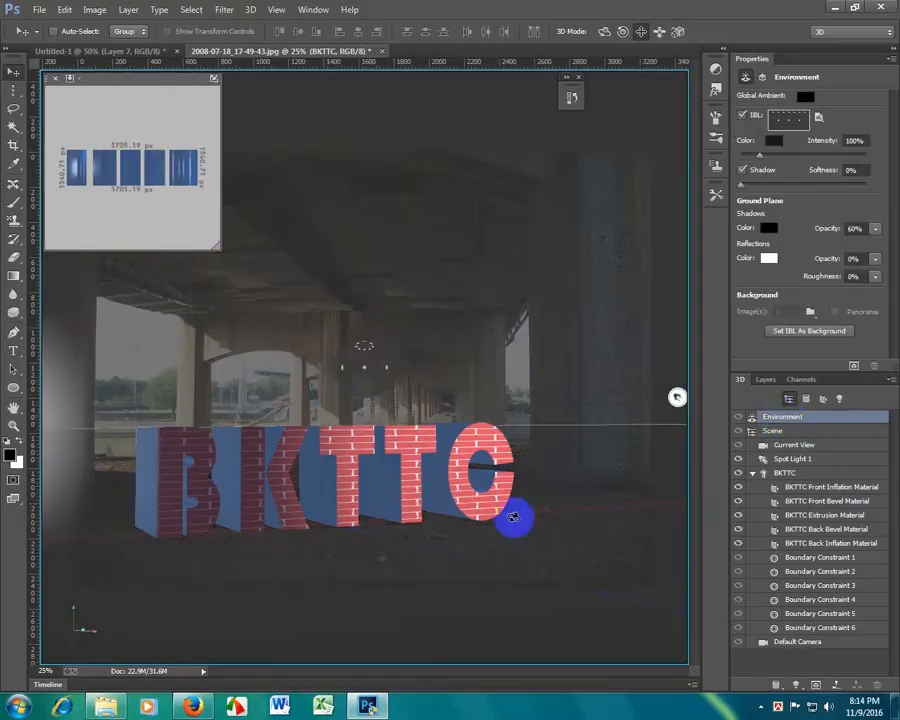
mouse_move(366, 365)
mouse_down()
mouse_move(344, 362)
mouse_move(355, 360)
mouse_up()
mouse_move(362, 360)
mouse_down()
mouse_move(326, 360)
mouse_move(335, 362)
mouse_up()
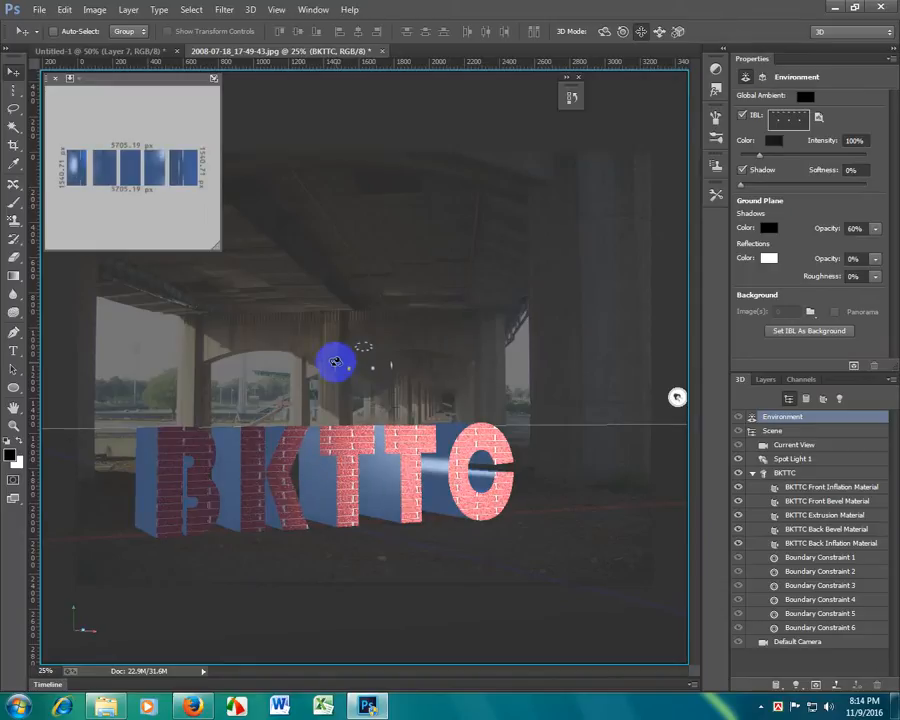
drag(335, 362, 353, 362)
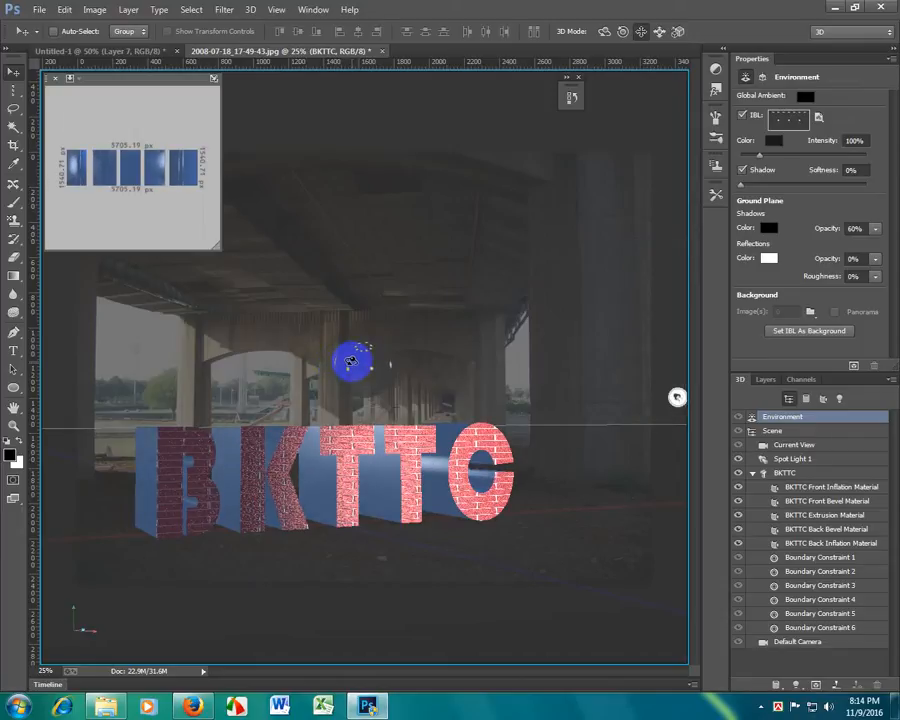
Step: Convert the BKTTC 3D layer to a smart object
click(765, 380)
right_click(798, 457)
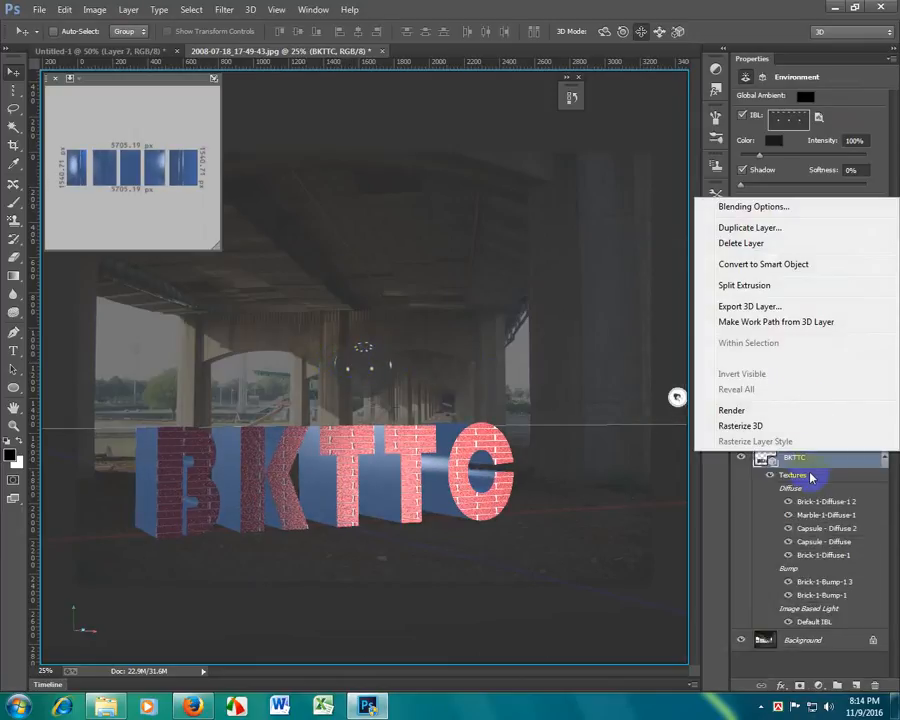
click(755, 264)
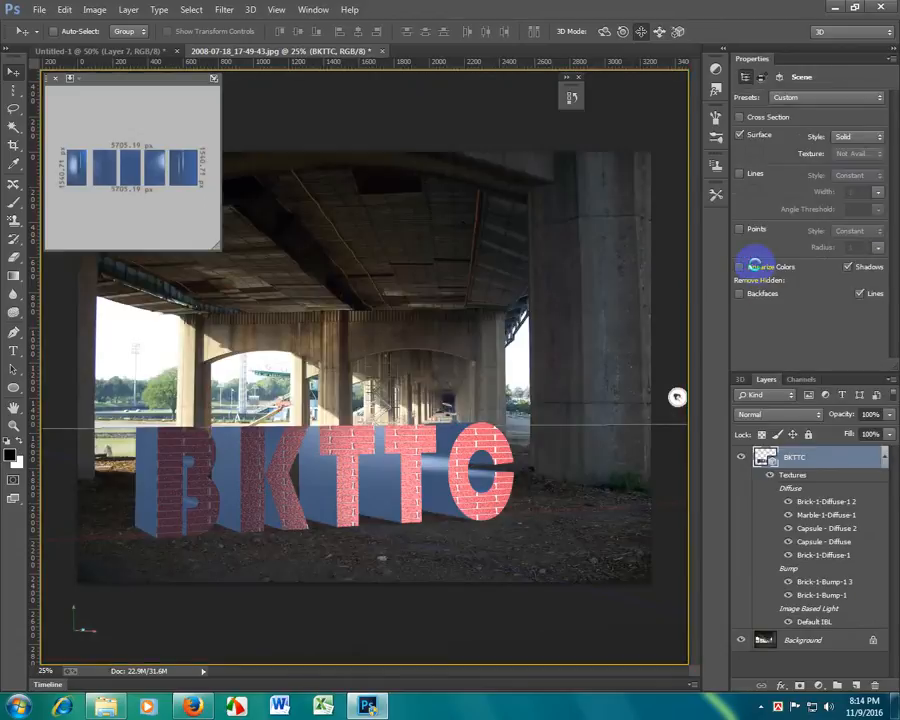